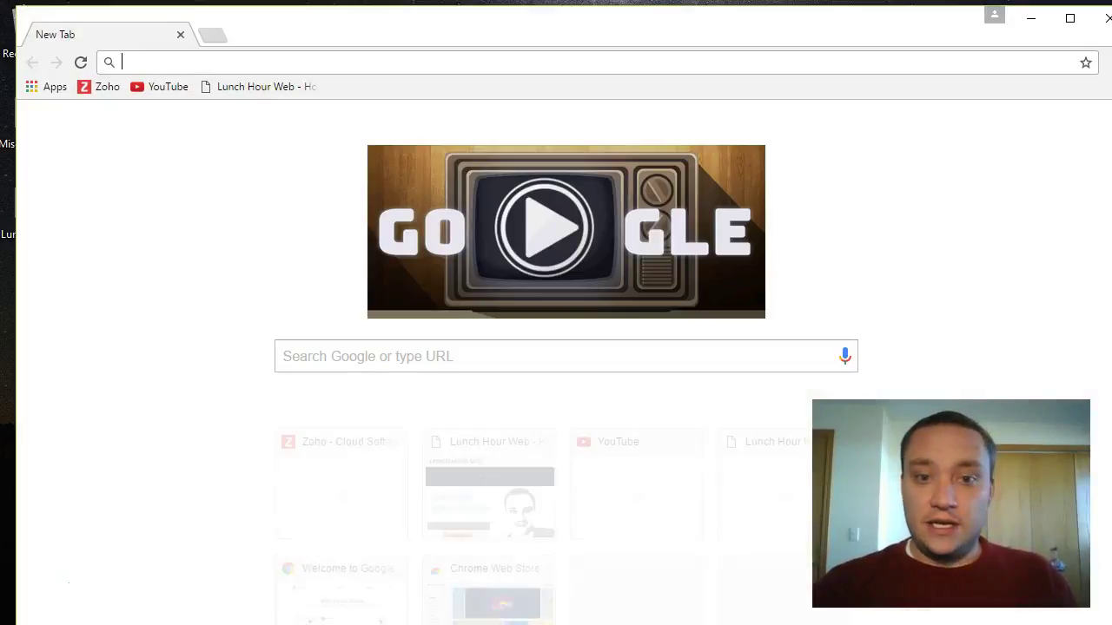
Search Google for twitter and open the Twitter home page from the results
left_click_drag(782, 23, 763, 15)
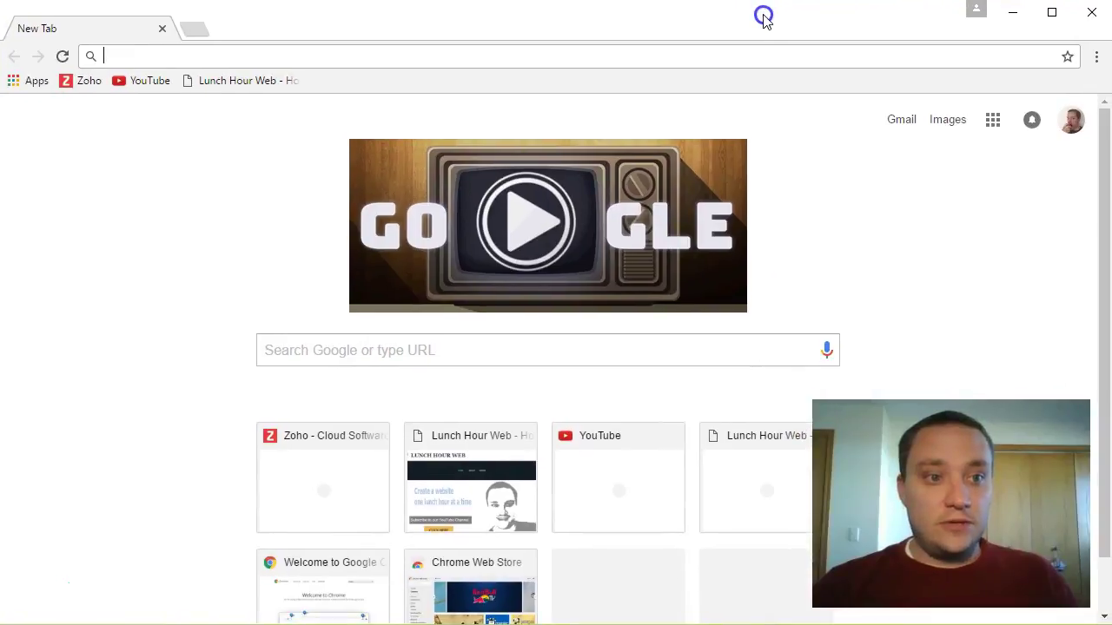
type("twitter")
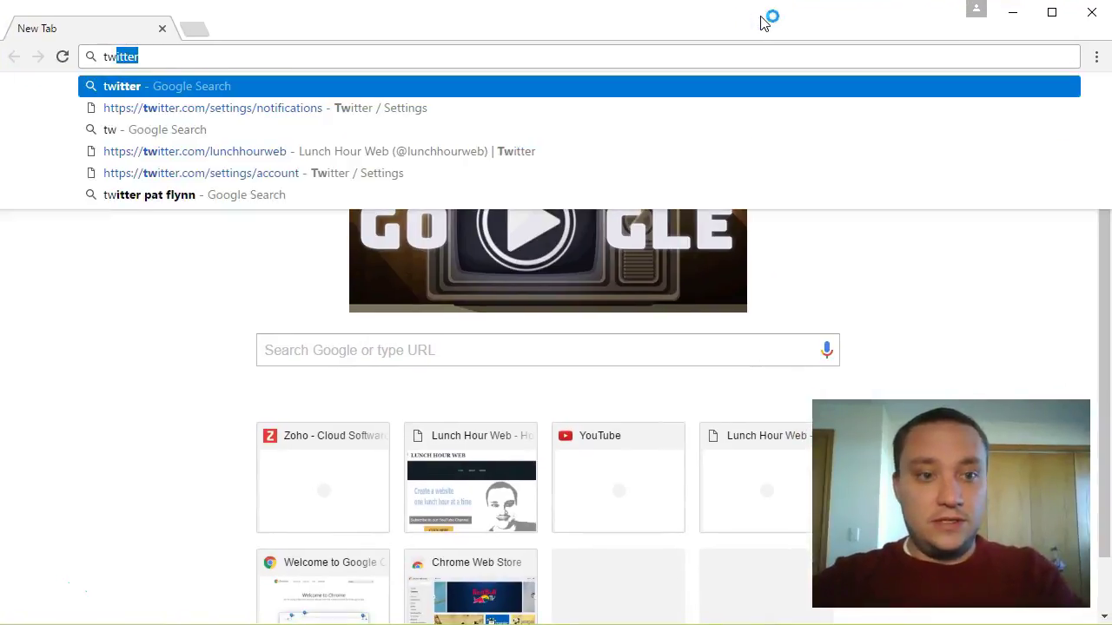
key("Return")
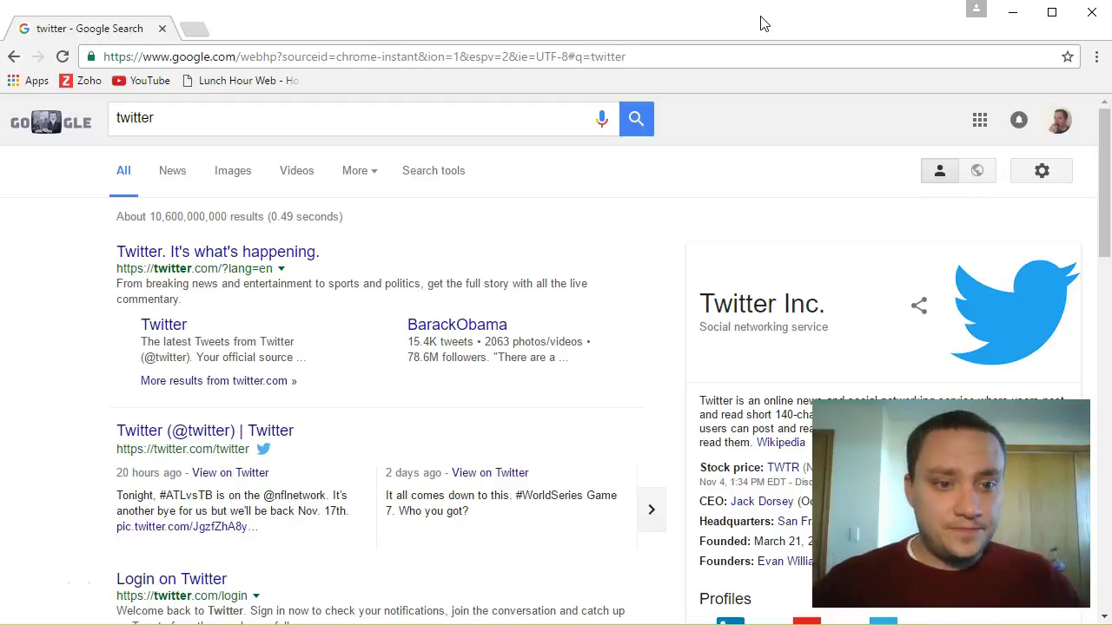
left_click(193, 257)
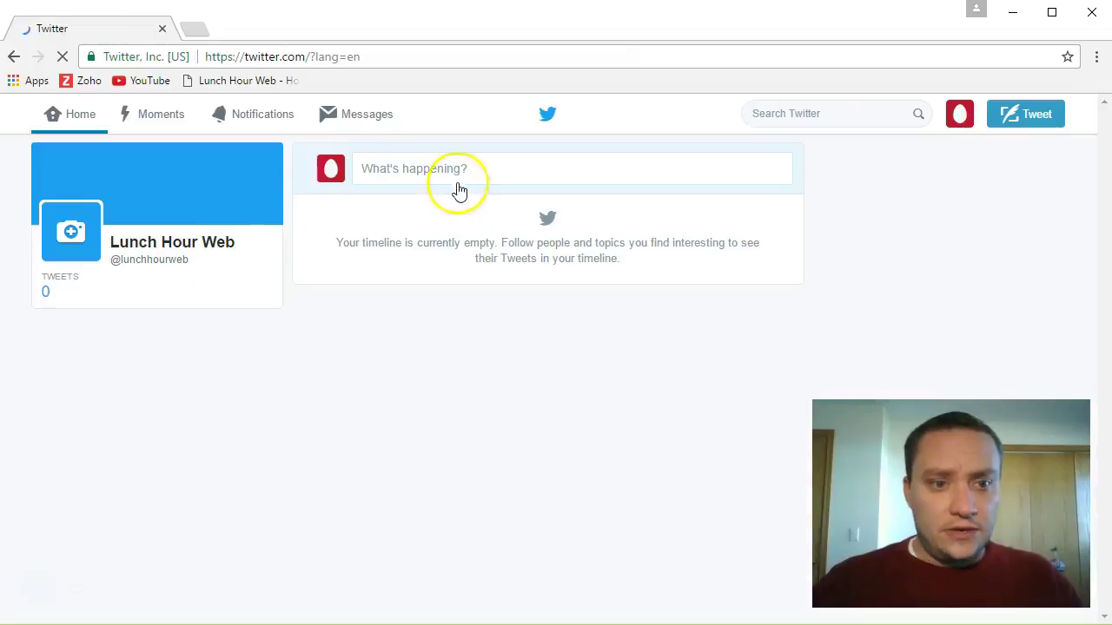
Bookmark the Twitter page on the bookmarks bar, and open the Lunch Hour Web profile for editing
left_click_drag(90, 55, 346, 71)
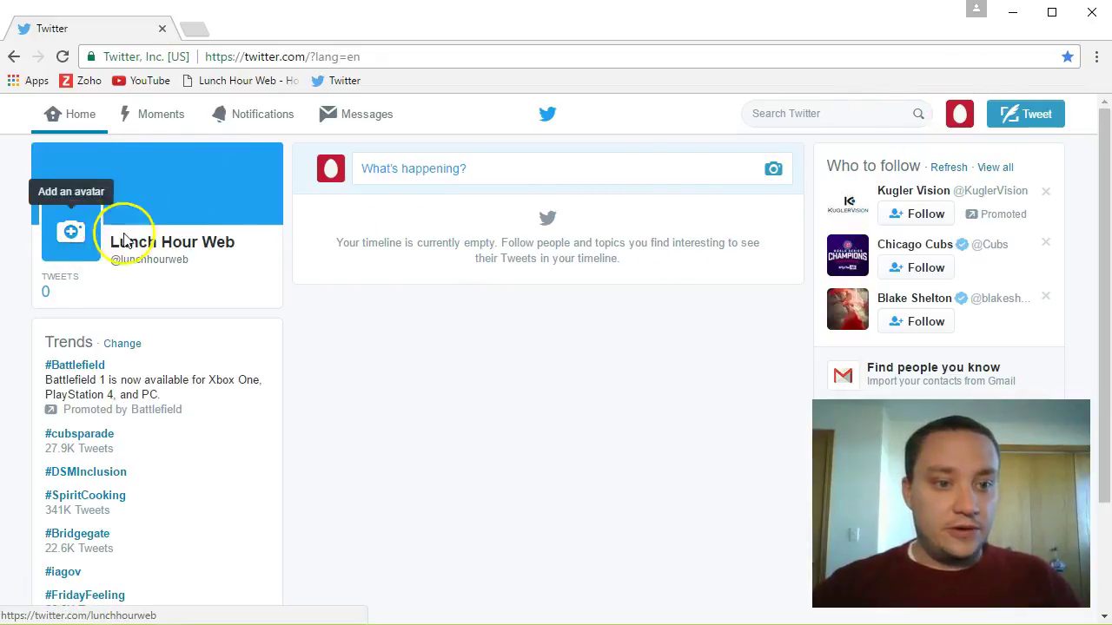
left_click(255, 211)
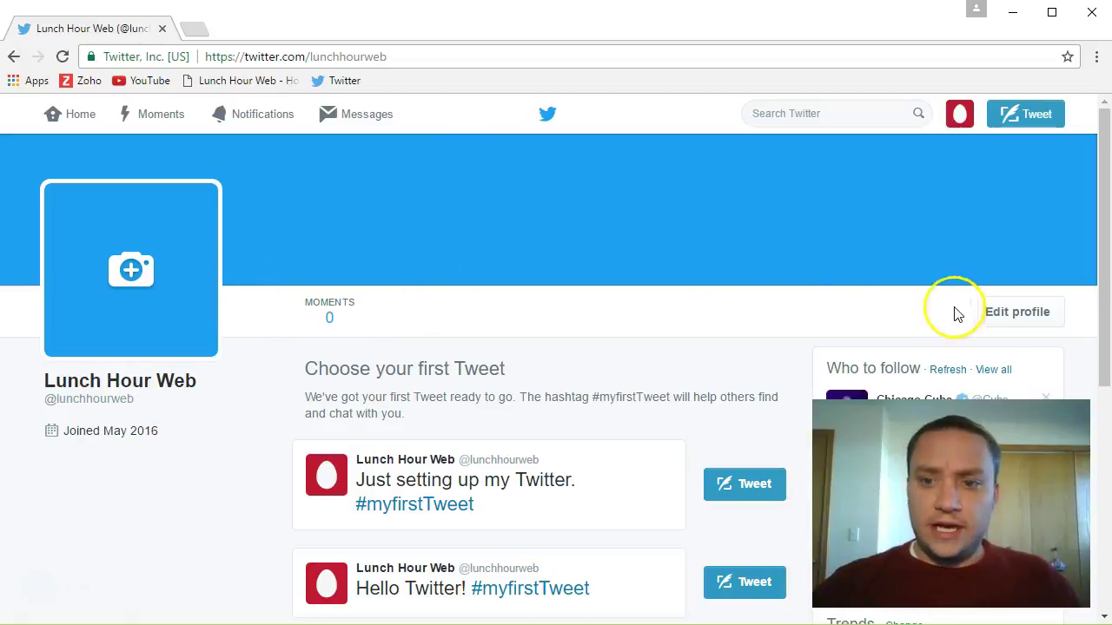
left_click(999, 312)
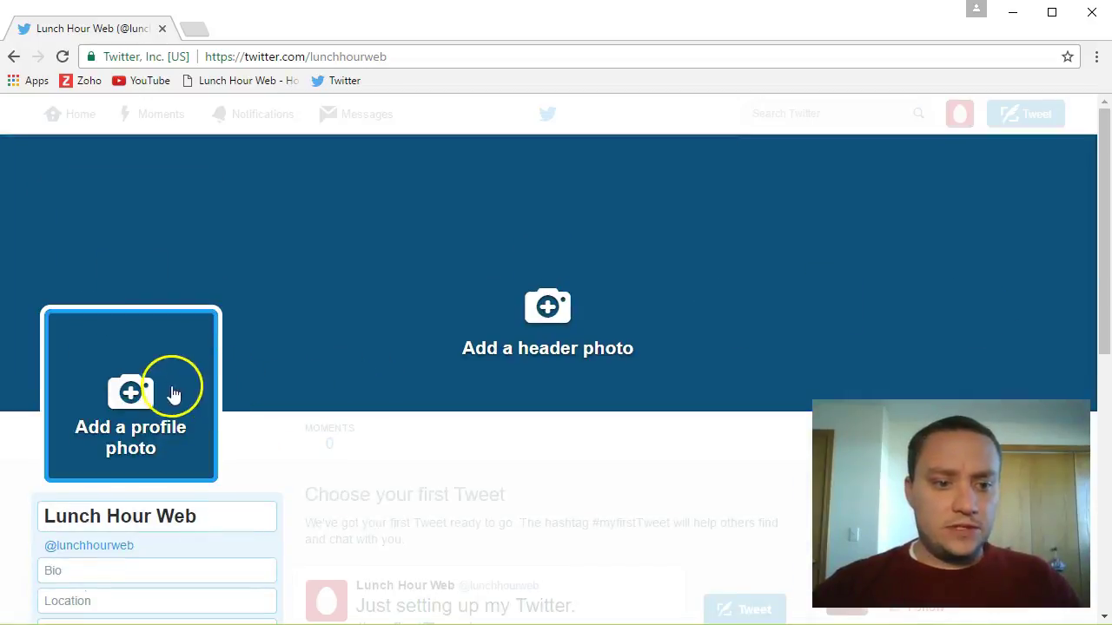
Upload the teal-shirt portrait from the Selfies folder in Lunch Hour Web > Images as the profile photo
left_click(149, 394)
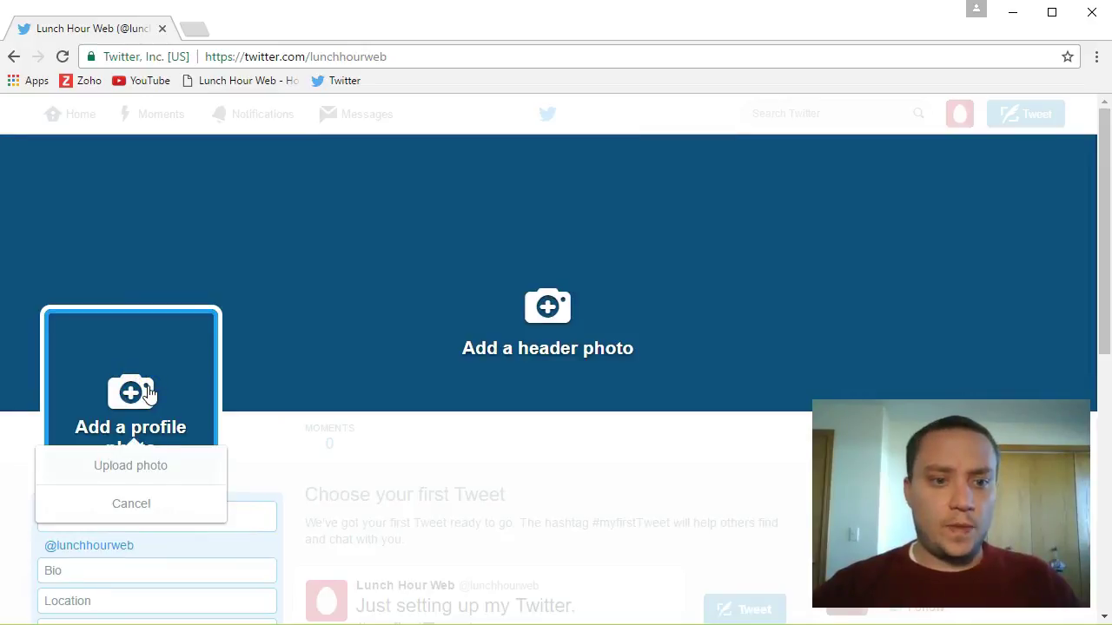
left_click(137, 463)
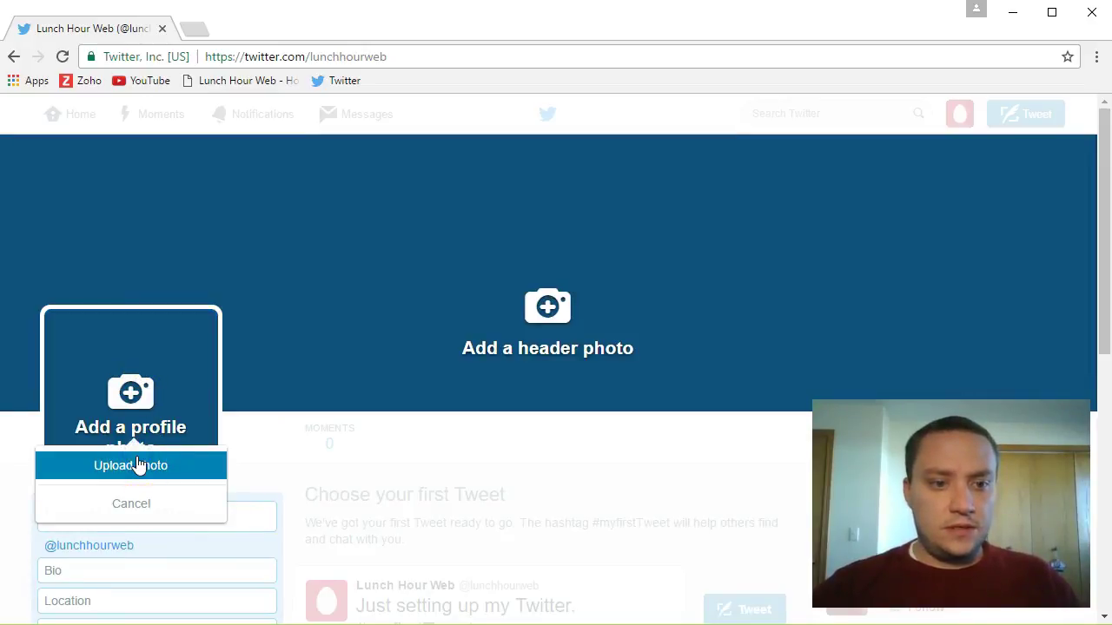
left_click(137, 465)
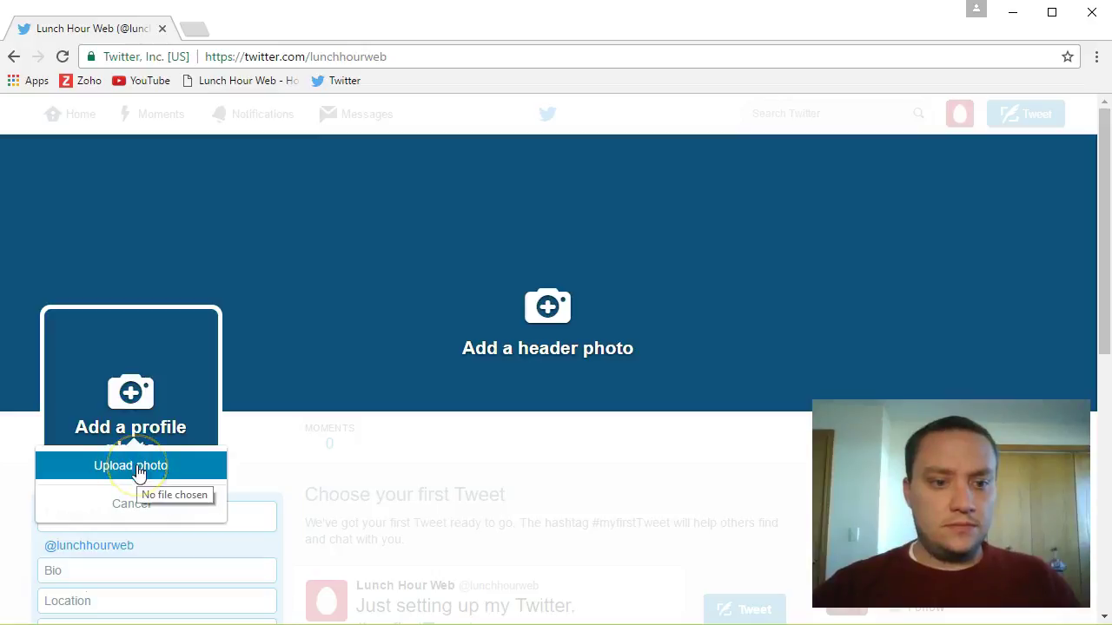
left_click(157, 44)
left_click(196, 41)
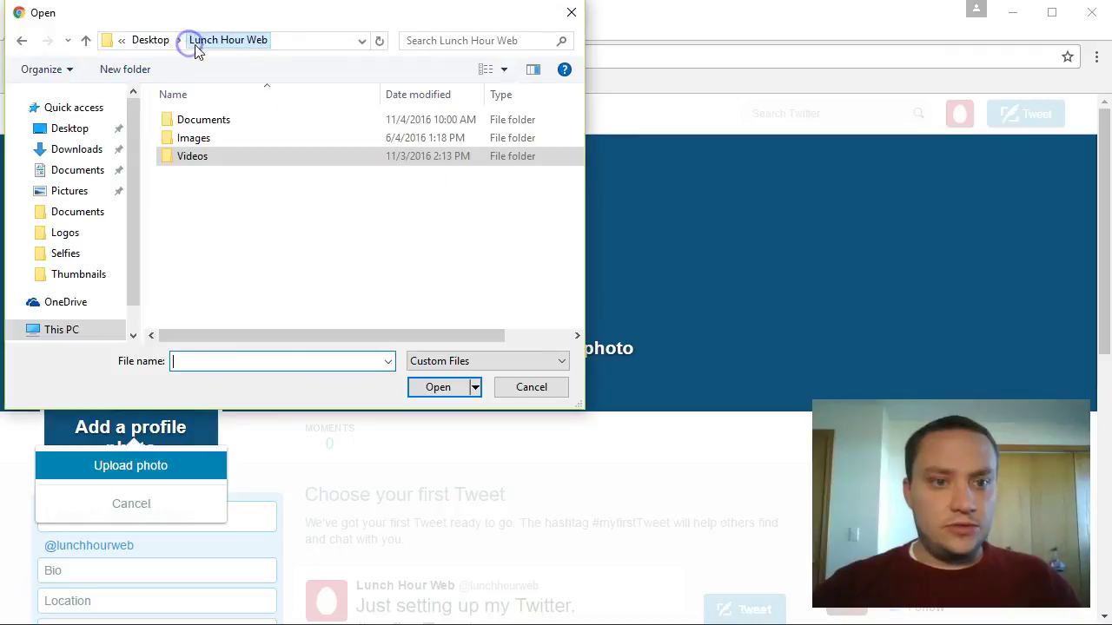
double_click(202, 141)
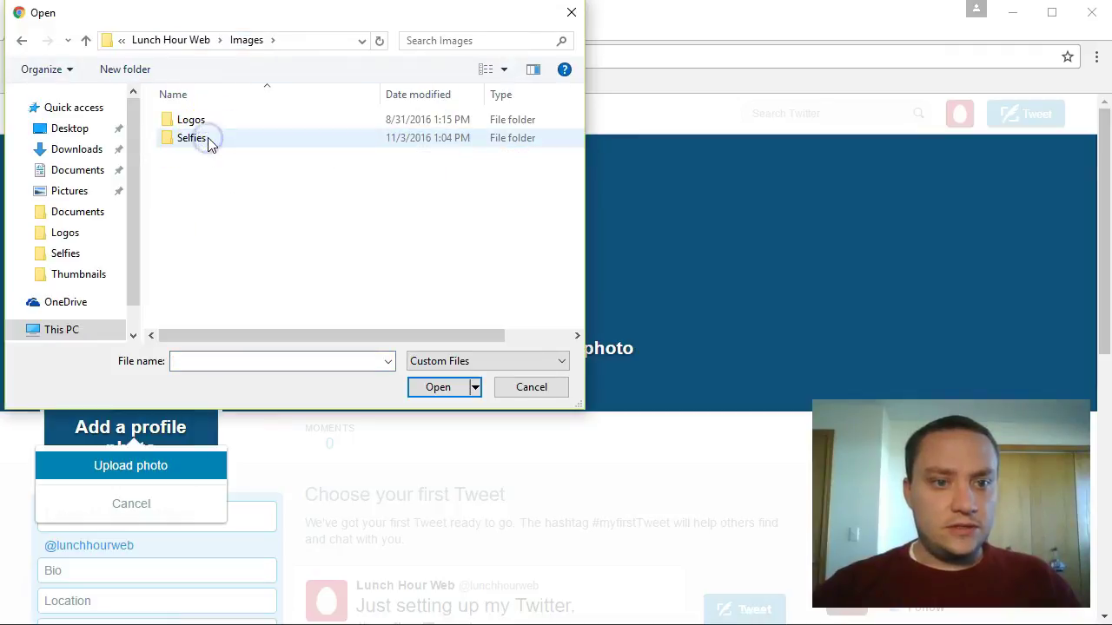
double_click(208, 137)
left_click(209, 240)
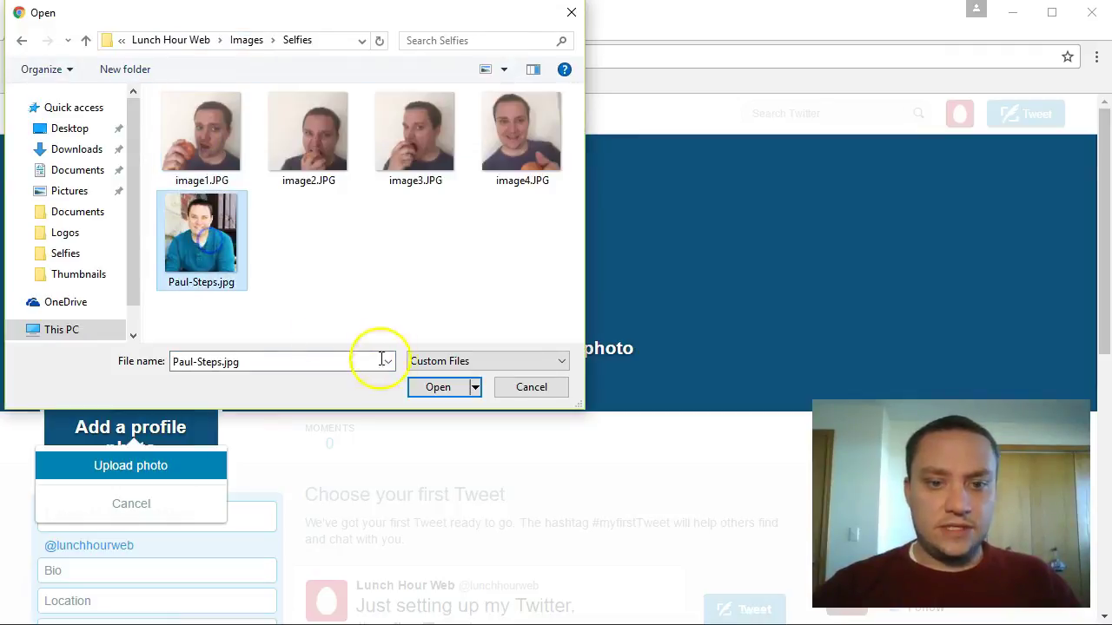
left_click(437, 389)
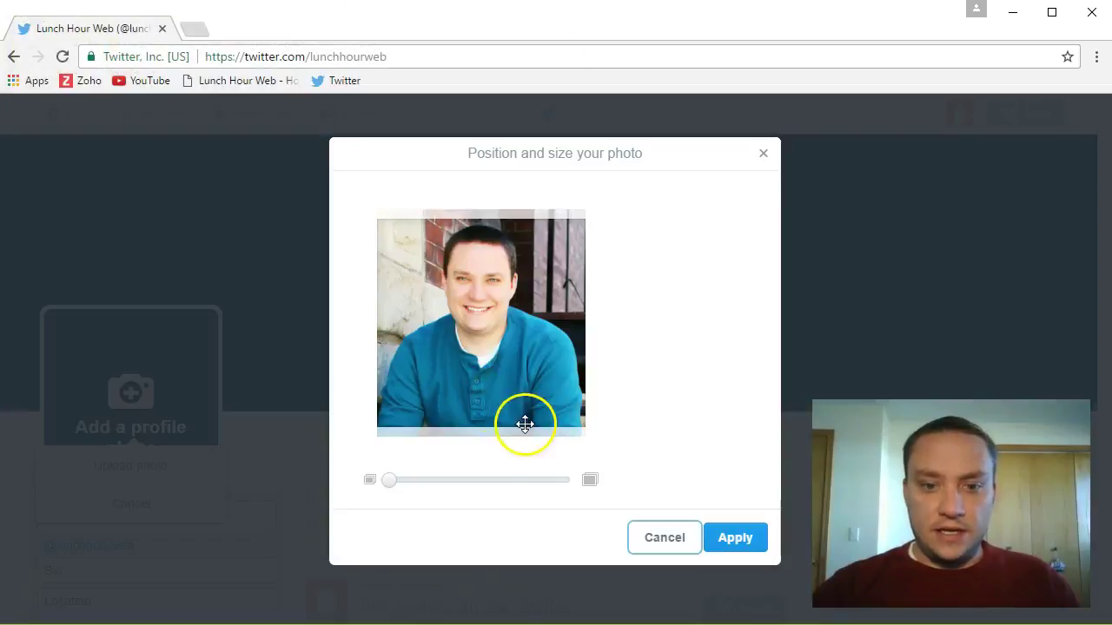
Zoom the portrait in to a bit past half of the range, reposition it around the face and apply it
left_click_drag(393, 481, 481, 489)
left_click_drag(464, 362, 477, 391)
mouse_move(485, 485)
left_mouse_down()
mouse_move(565, 493)
mouse_move(492, 492)
left_mouse_up()
left_click_drag(476, 368, 510, 371)
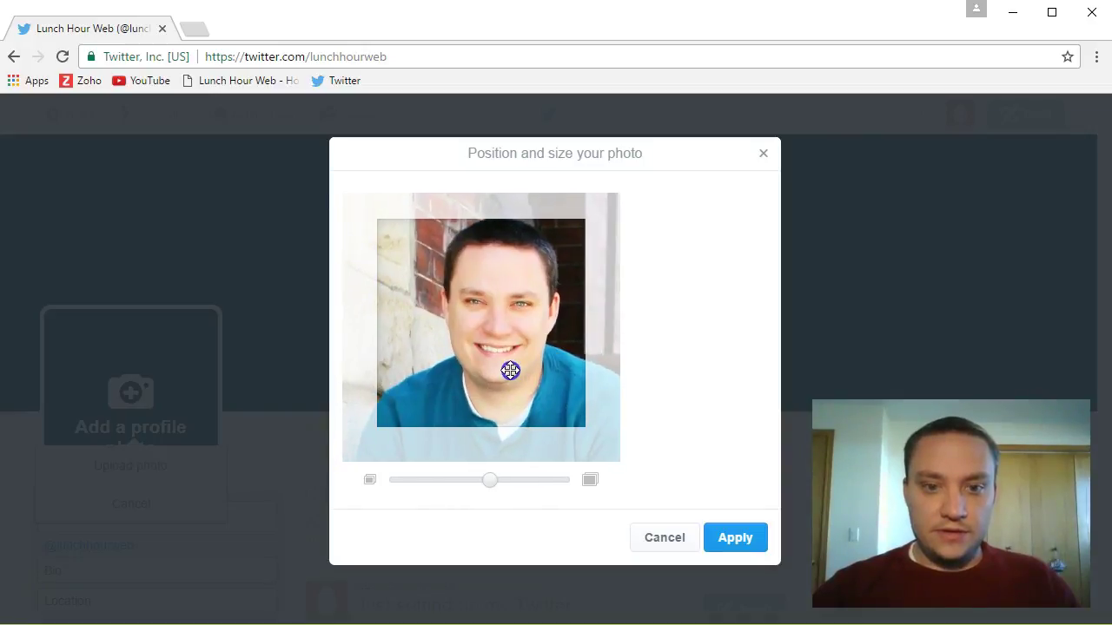
left_click(751, 538)
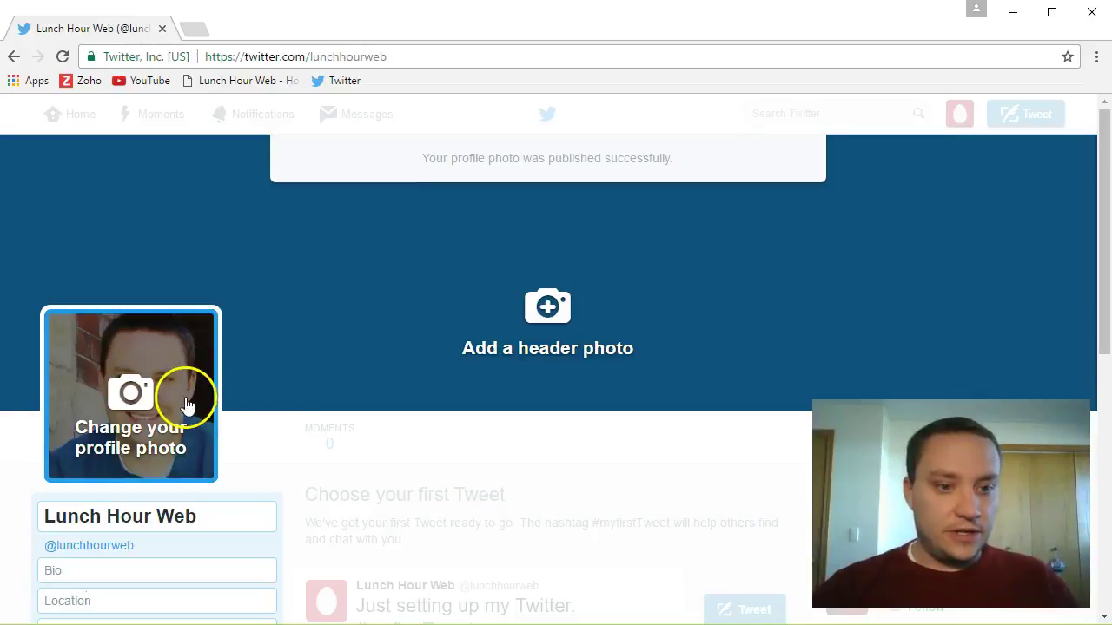
Replace the profile photo with the same teal-shirt portrait, only slightly zoomed in and shifted down to show the whole head, and apply it
left_click(133, 396)
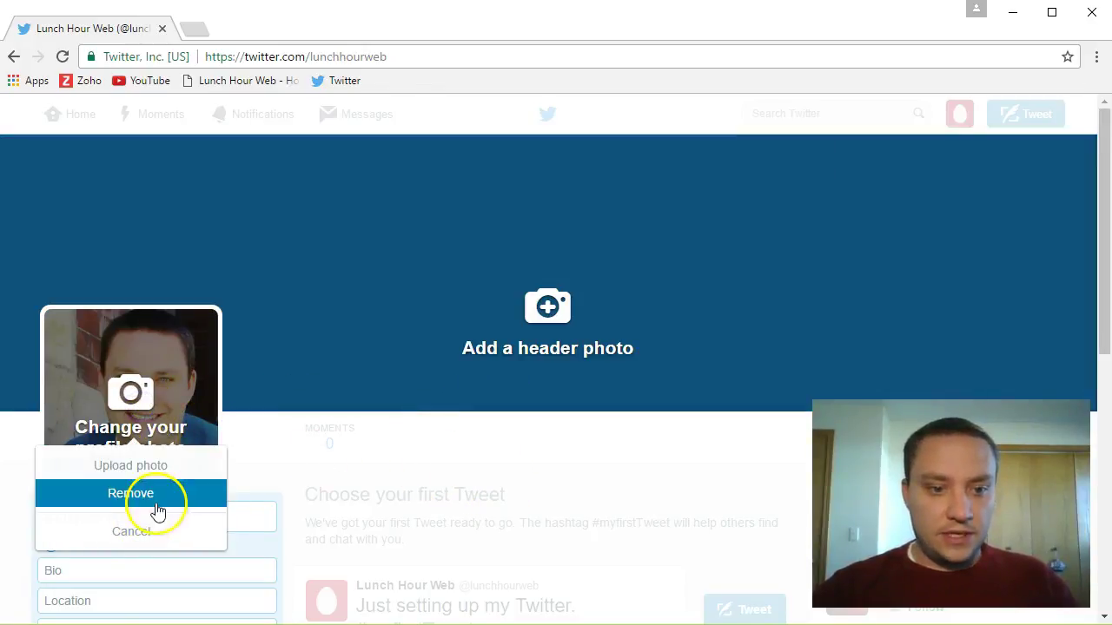
left_click(149, 473)
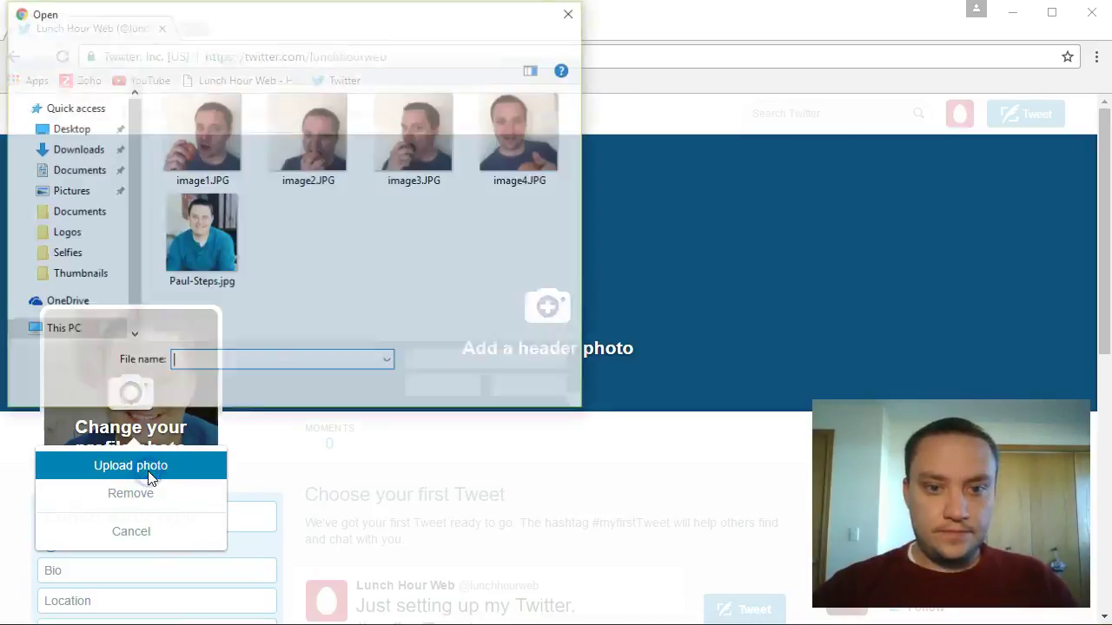
left_click(218, 252)
left_click(427, 393)
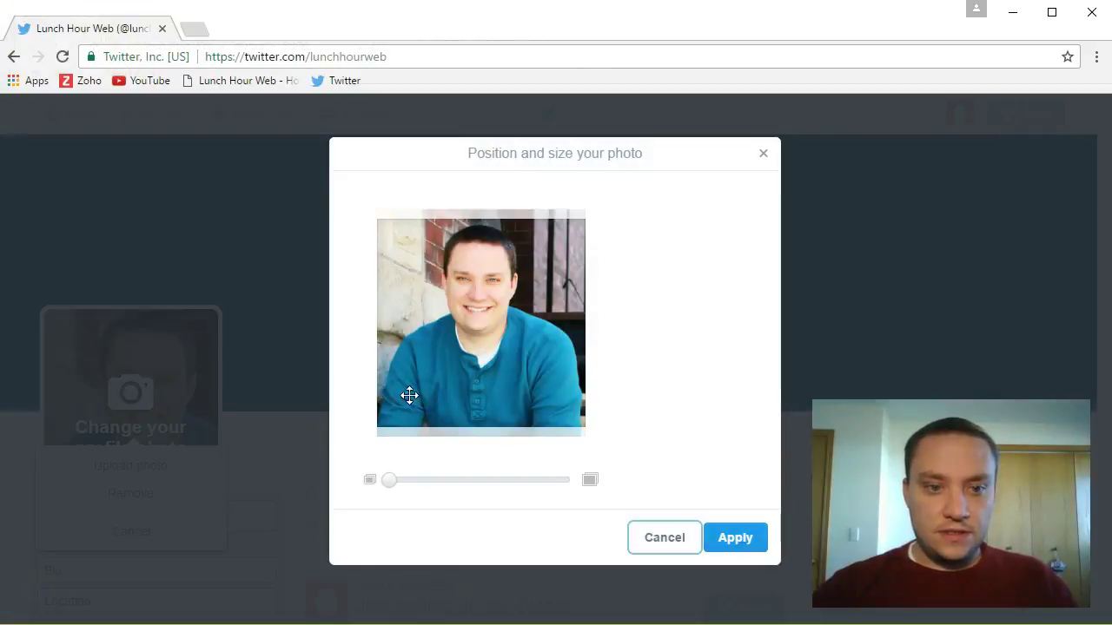
left_click_drag(390, 483, 422, 489)
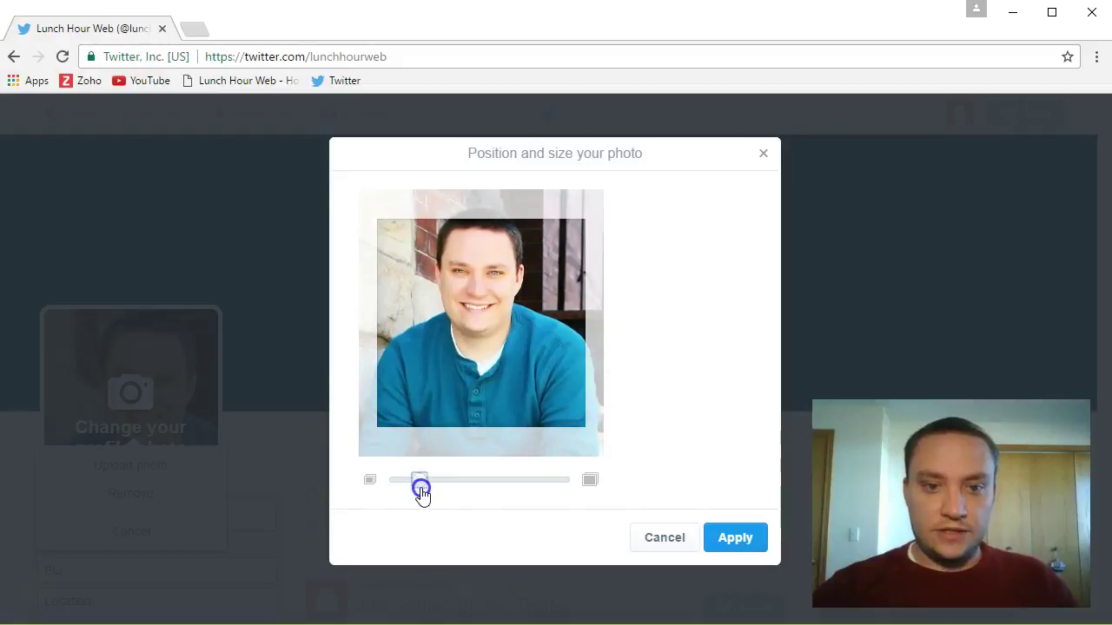
left_click_drag(469, 349, 466, 365)
left_click(743, 536)
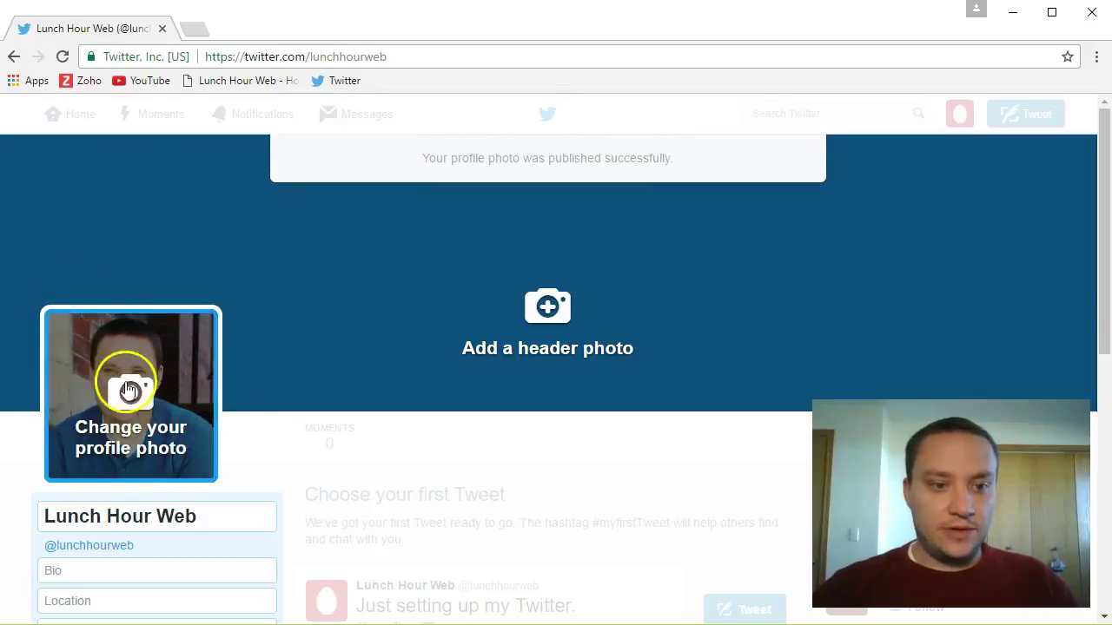
Cancel the header photo upload and search Google for twitter header photo size, highlighting the recommended dimensions in the top result
left_click(567, 311)
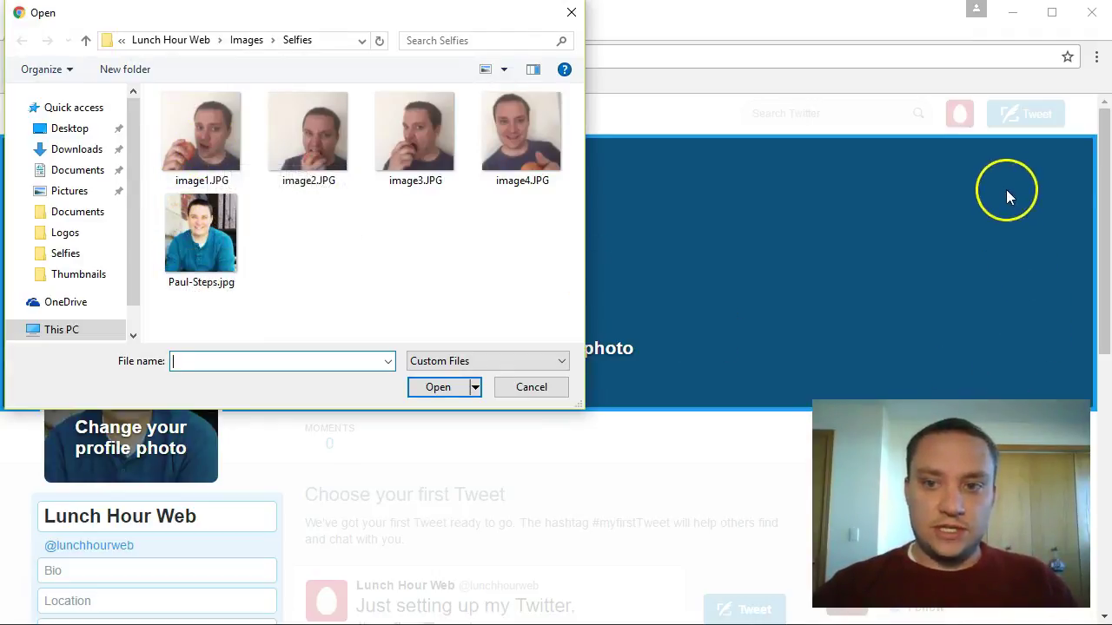
left_click(549, 387)
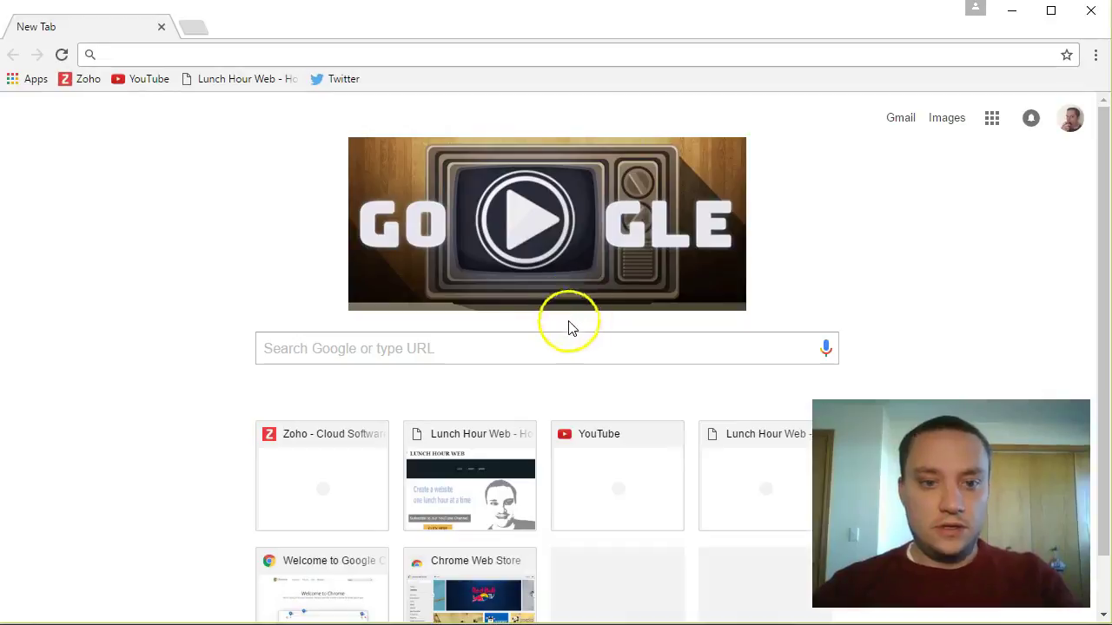
left_click(548, 345)
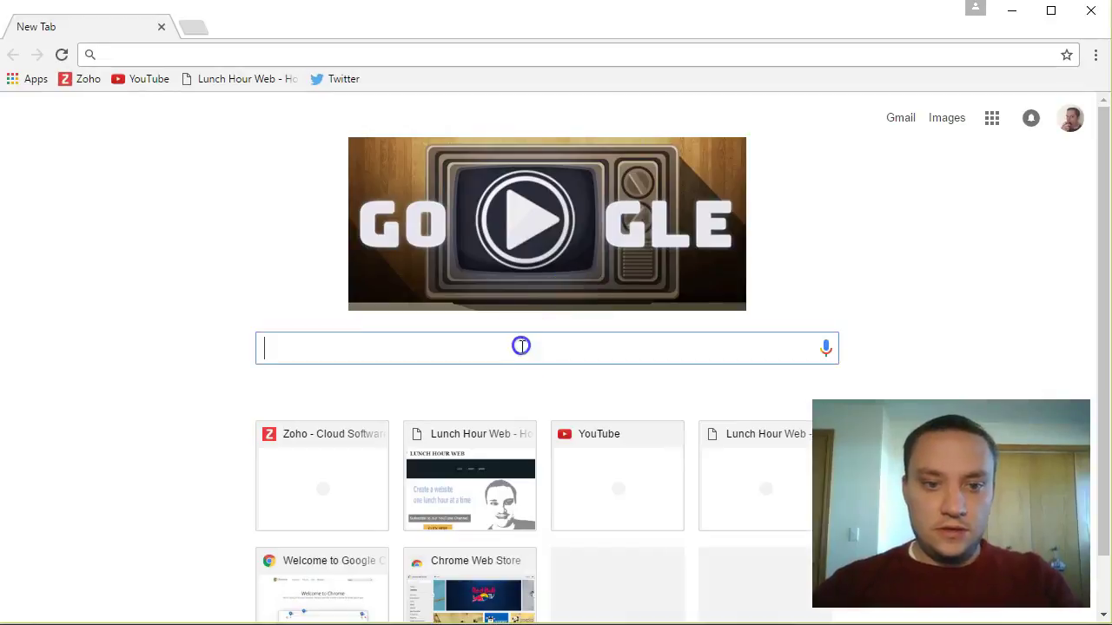
type("twtter he")
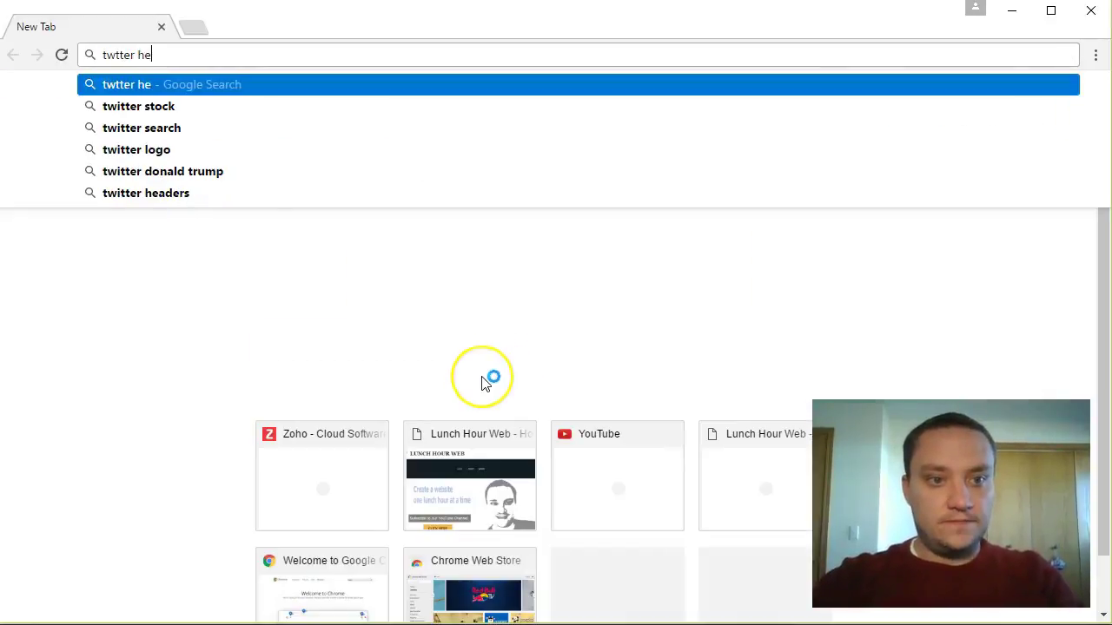
type("ader photo siz")
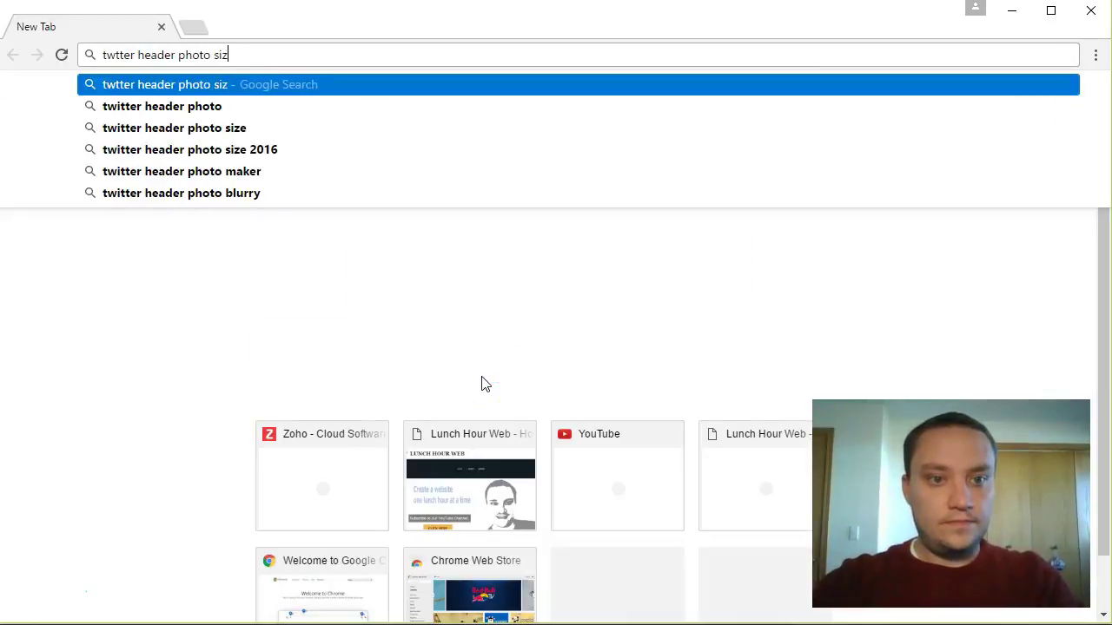
type("e")
key("Return")
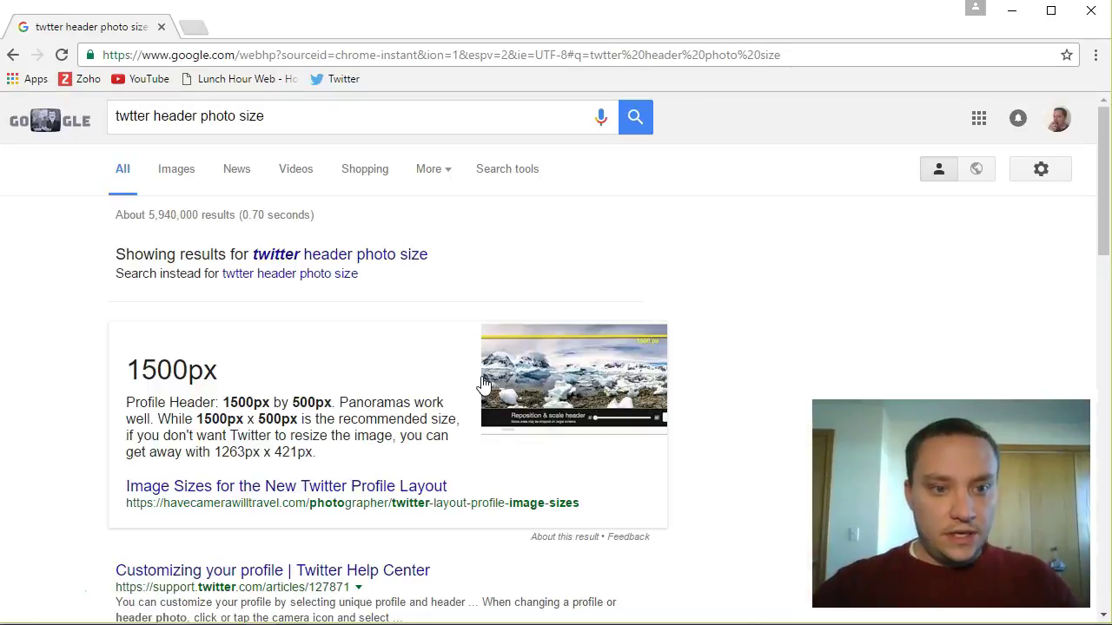
scroll(99, 377, "down", 1)
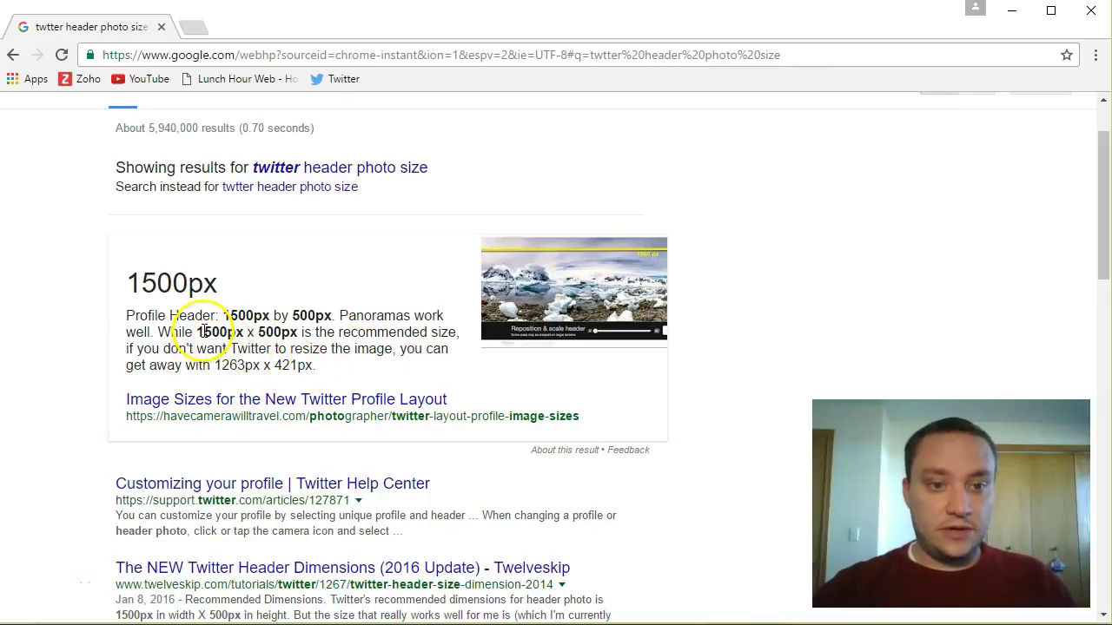
left_click_drag(204, 332, 281, 334)
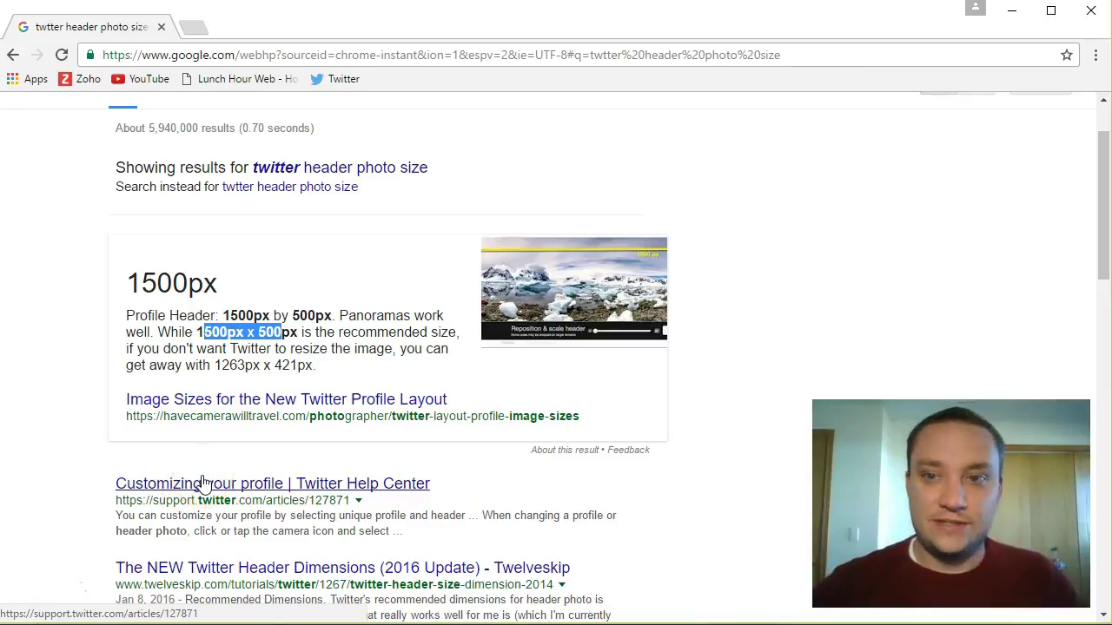
Switch to a new File Explorer window and look in the Logos folder under Desktop > Lunch Hour Web > Images
right_click(145, 624)
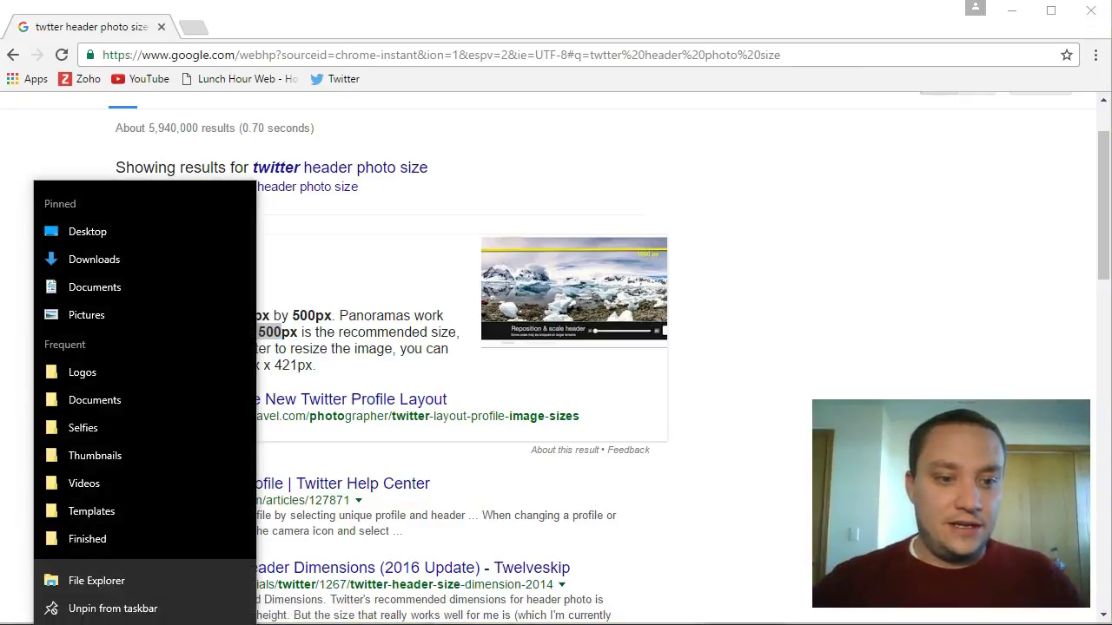
left_click(96, 580)
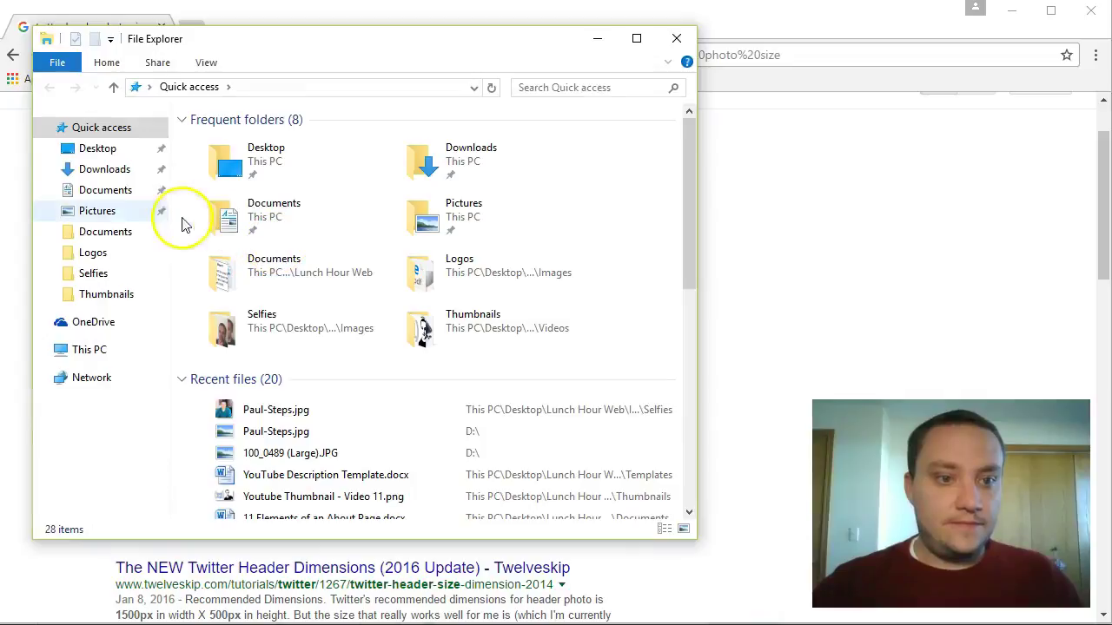
left_click(102, 151)
left_click(273, 143)
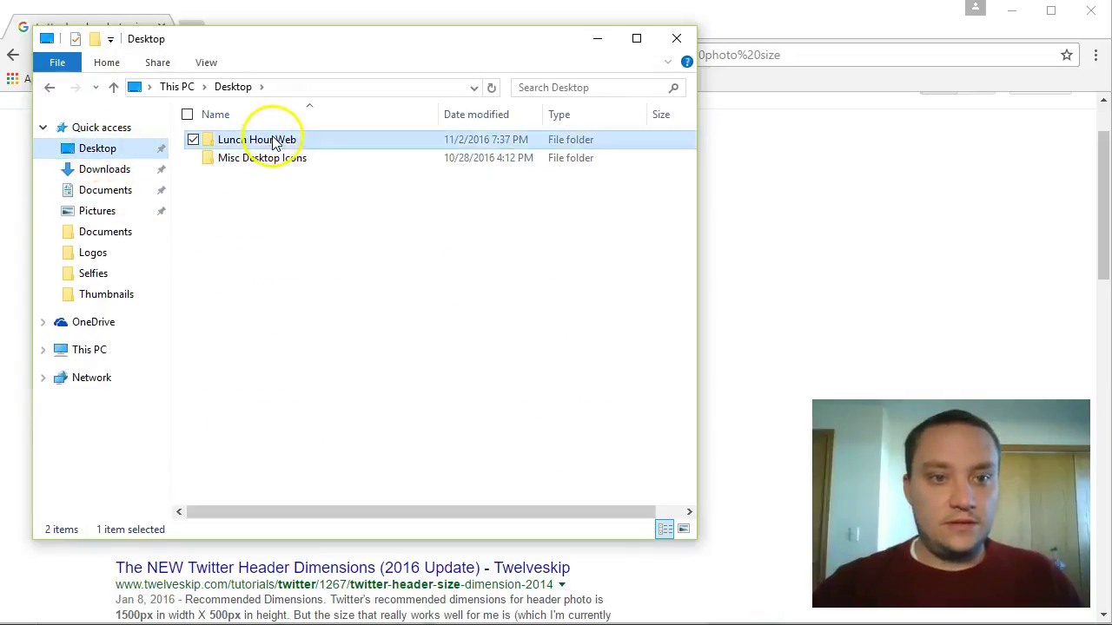
double_click(274, 142)
double_click(248, 159)
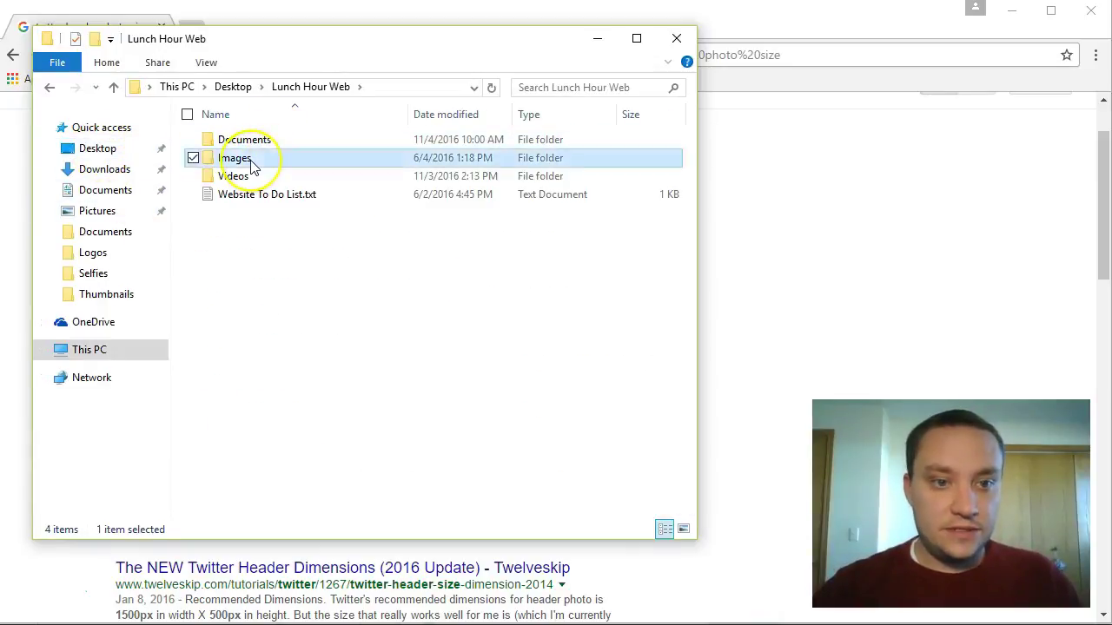
double_click(243, 141)
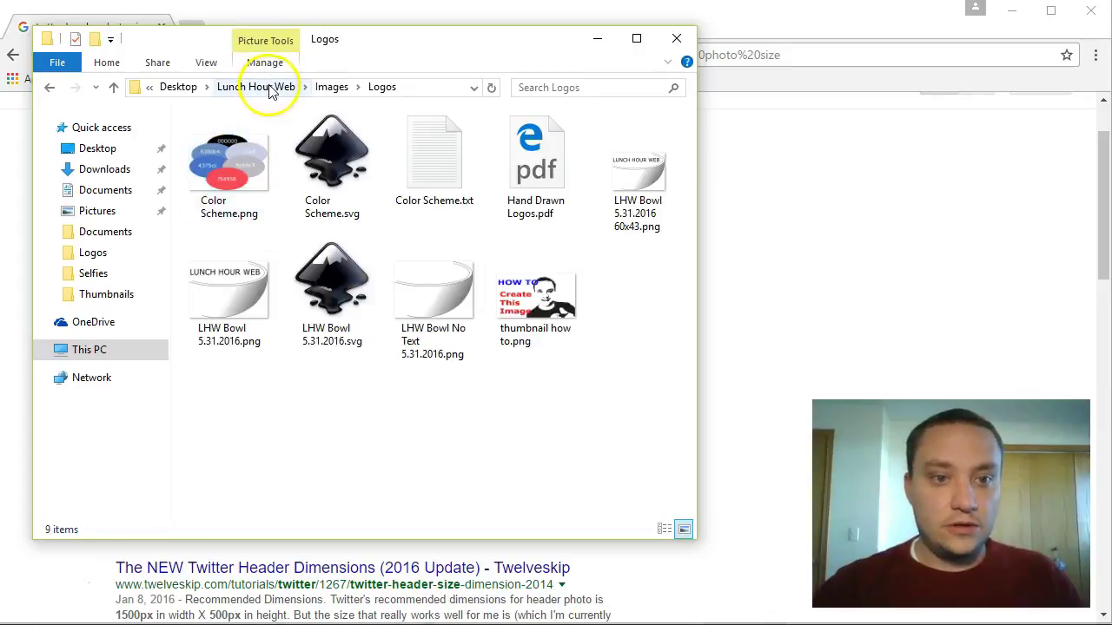
Go to the Videos folder of Lunch Hour Web, look in Published, and open the Thumbnails folder instead
left_click(260, 87)
left_click(239, 177)
double_click(239, 176)
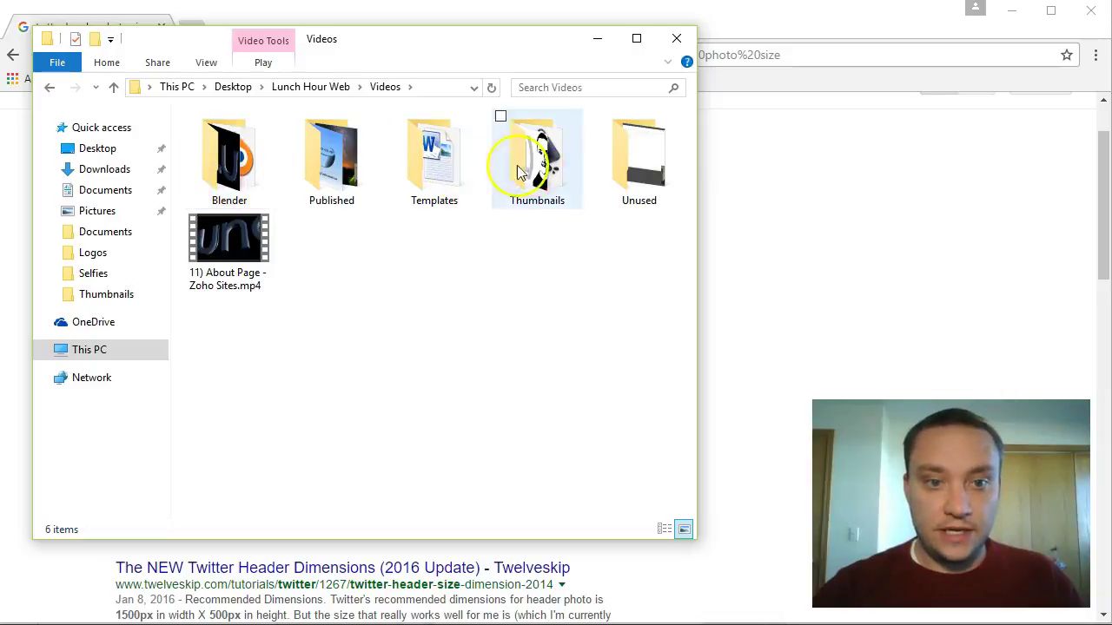
double_click(349, 174)
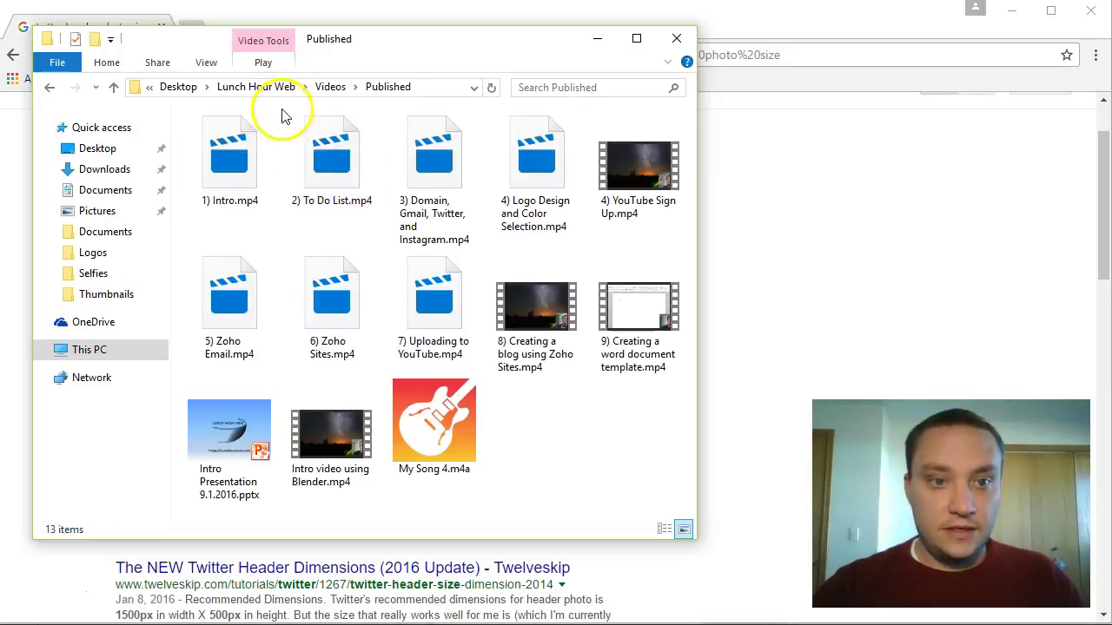
left_click(329, 91)
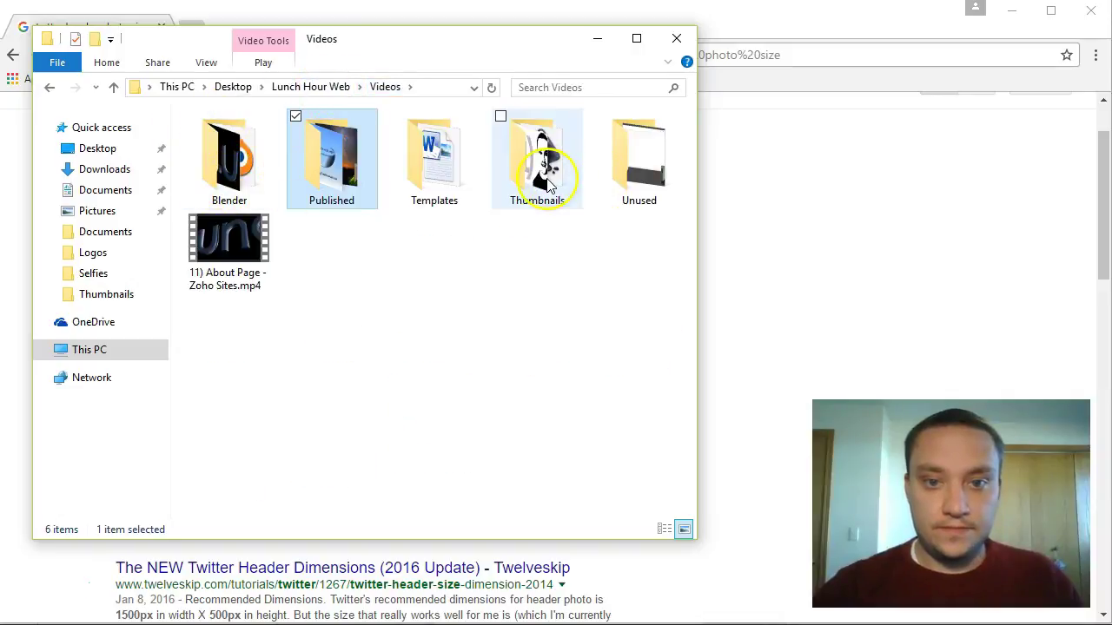
double_click(541, 181)
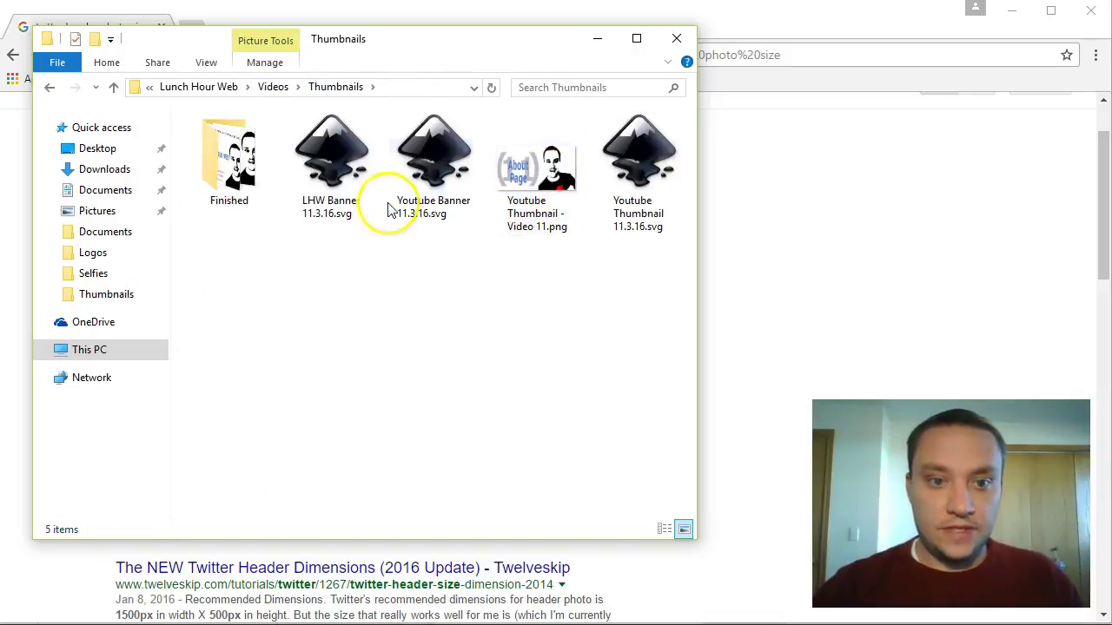
Open Youtube Banner 11.3.16.svg in Inkscape with its window maximized and bring the whole banner into view
left_click(443, 187)
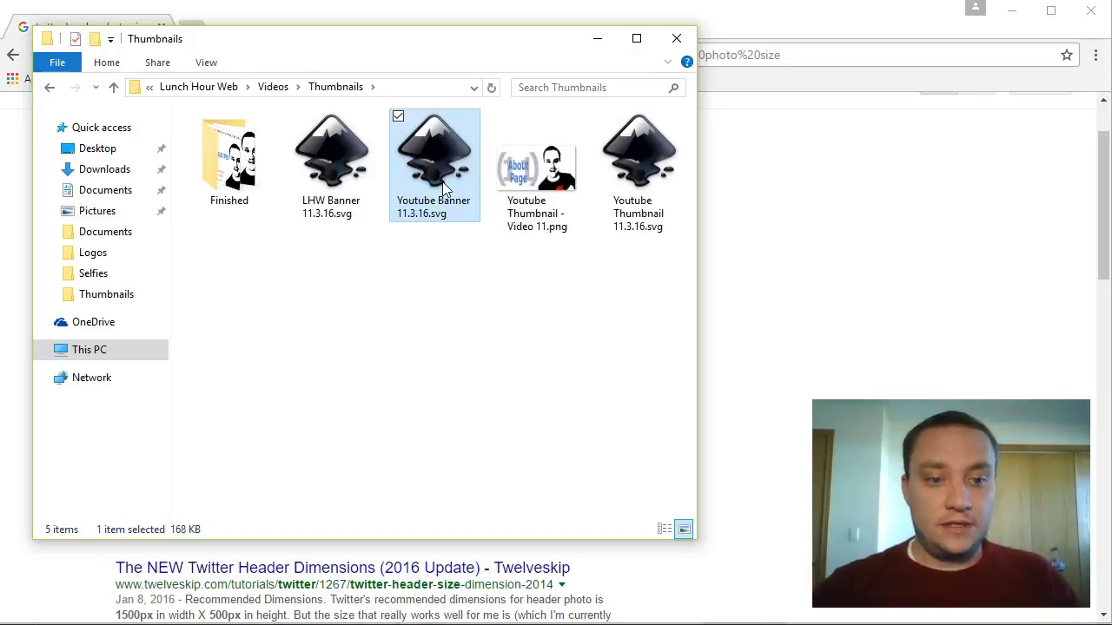
double_click(443, 190)
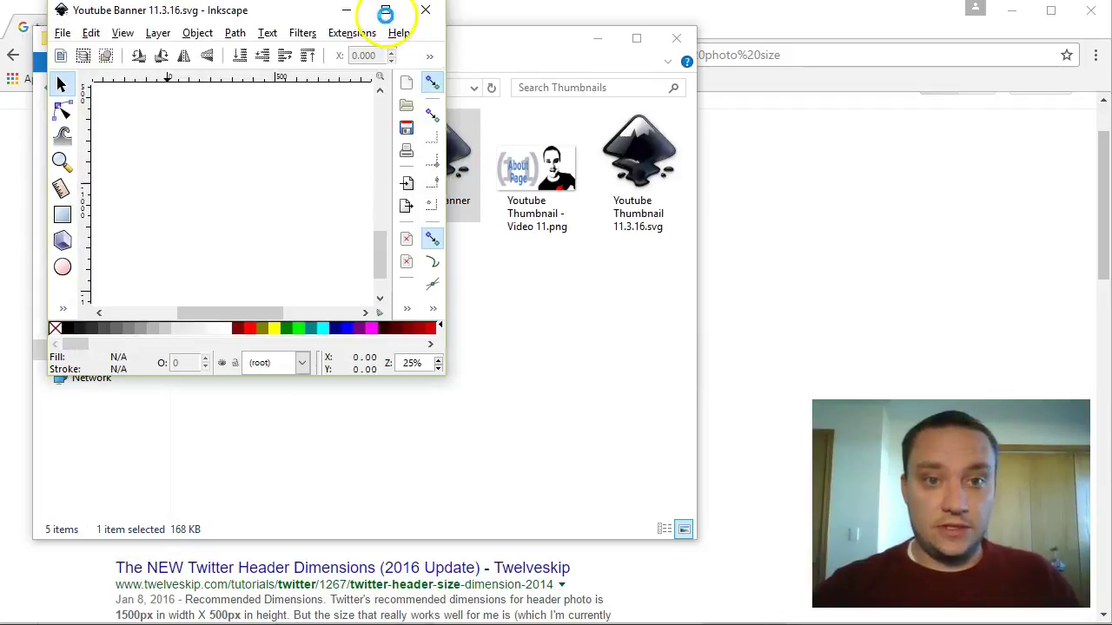
left_click(386, 11)
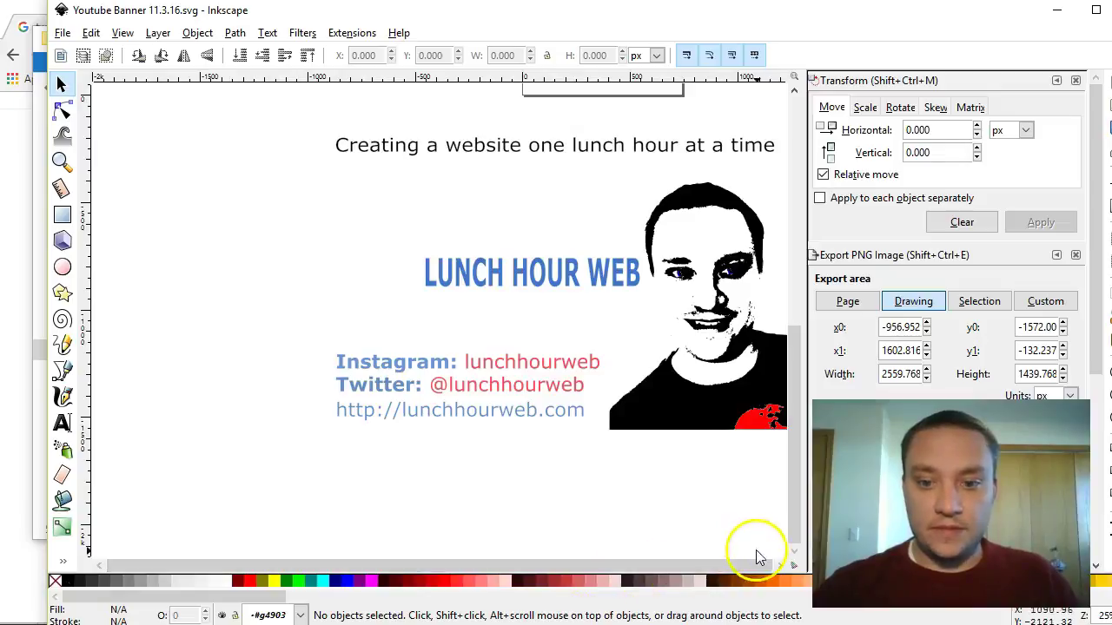
mouse_move(678, 504)
left_mouse_down()
mouse_move(549, 484)
mouse_move(487, 499)
left_mouse_up()
Select the banner's background rectangle, recheck the recommended header size in the search results, and try a PNG export size of 1500 by 500 pixels
left_click(430, 191)
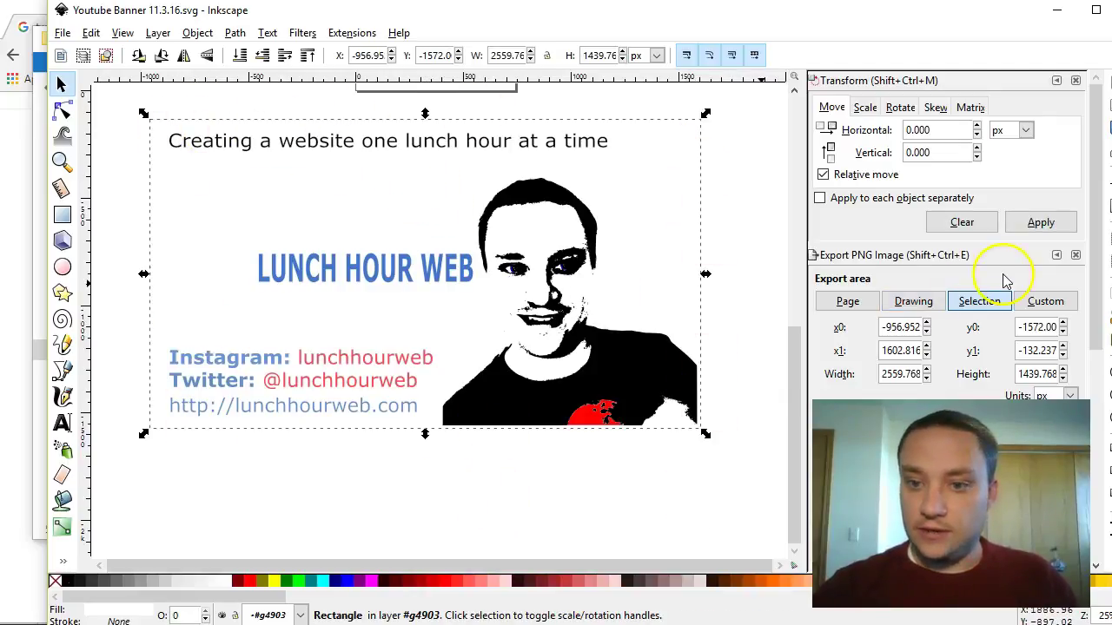
scroll(987, 208, "down", 4)
left_click(916, 252)
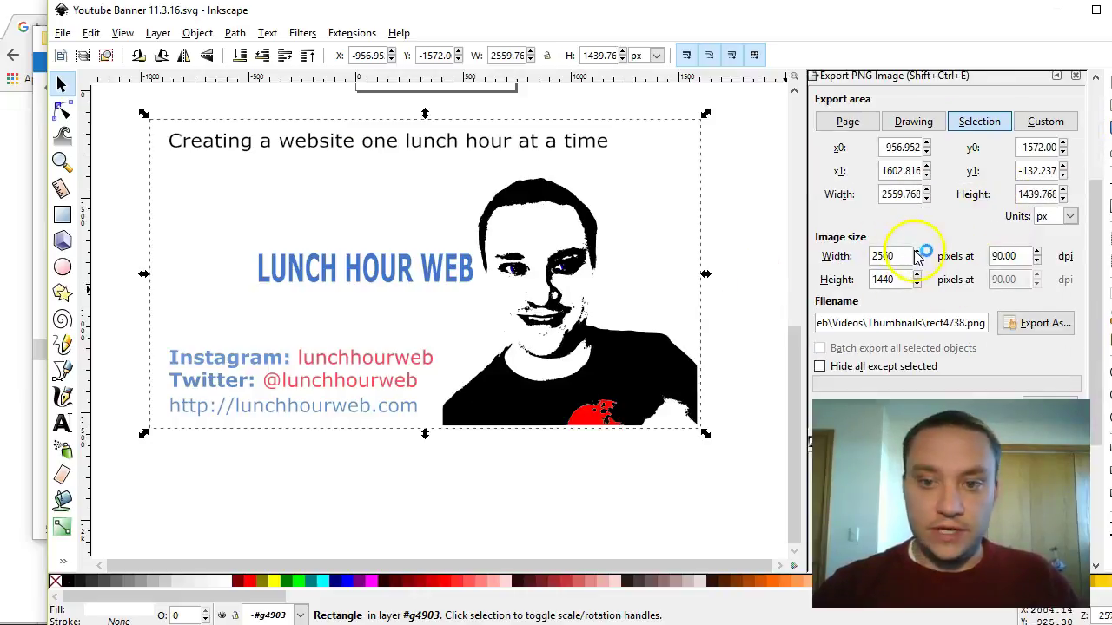
key("alt+Tab")
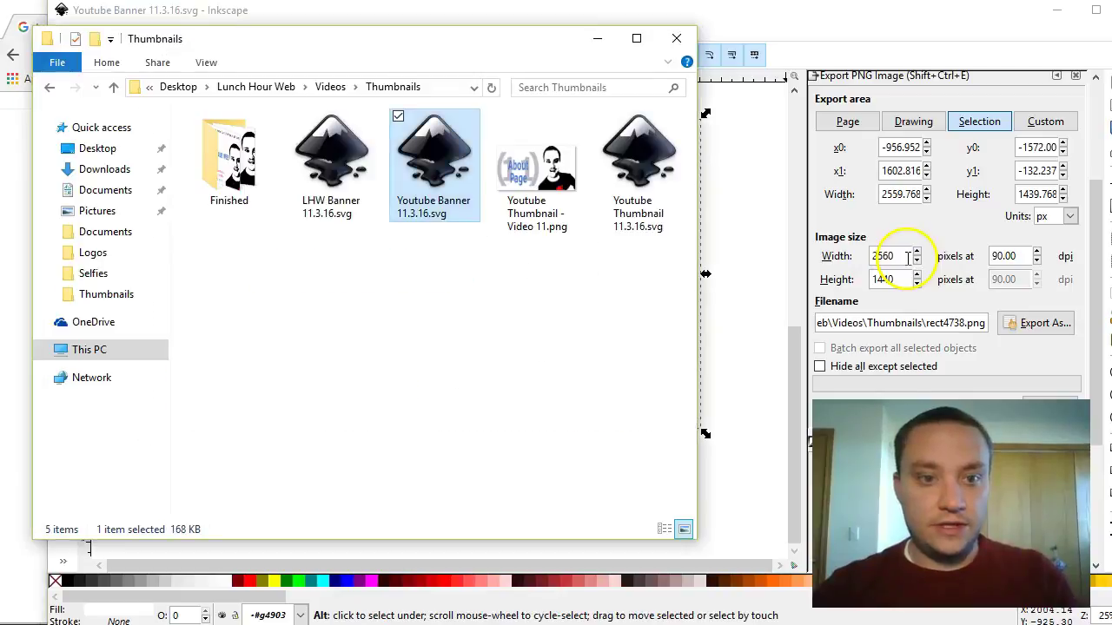
key("alt+Tab")
key("alt+Tab")
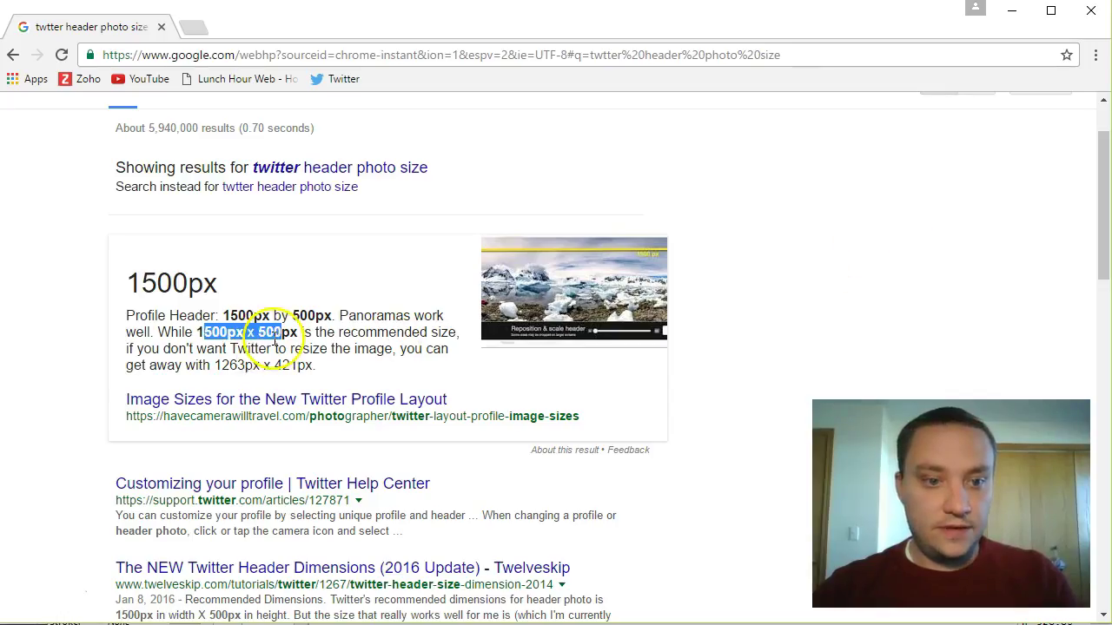
key("alt+Tab")
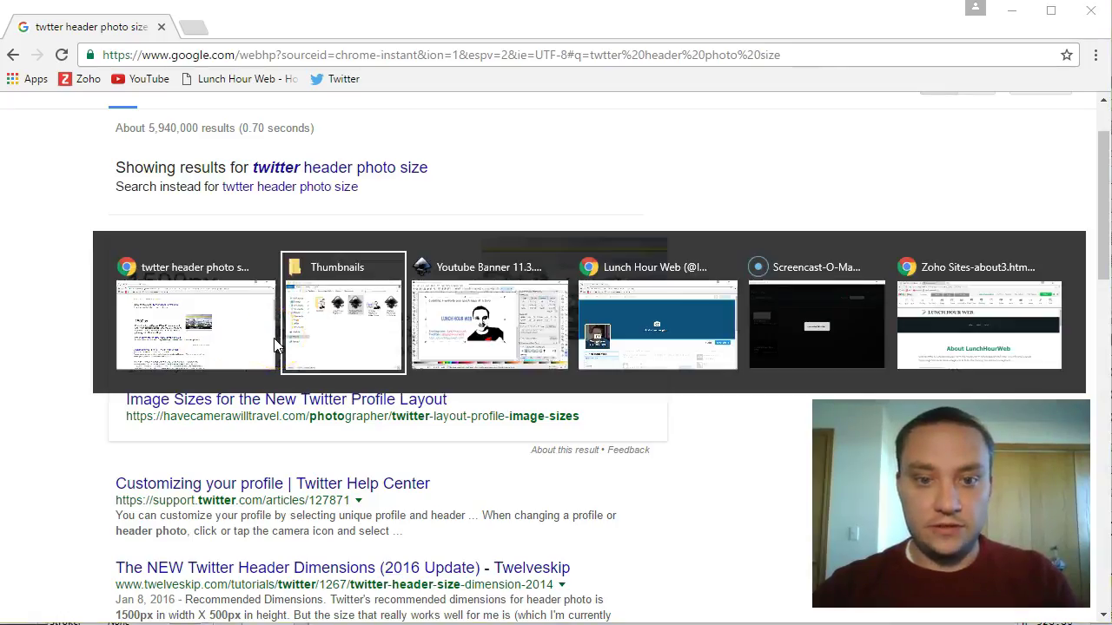
key("alt+Tab")
left_click_drag(894, 256, 838, 254)
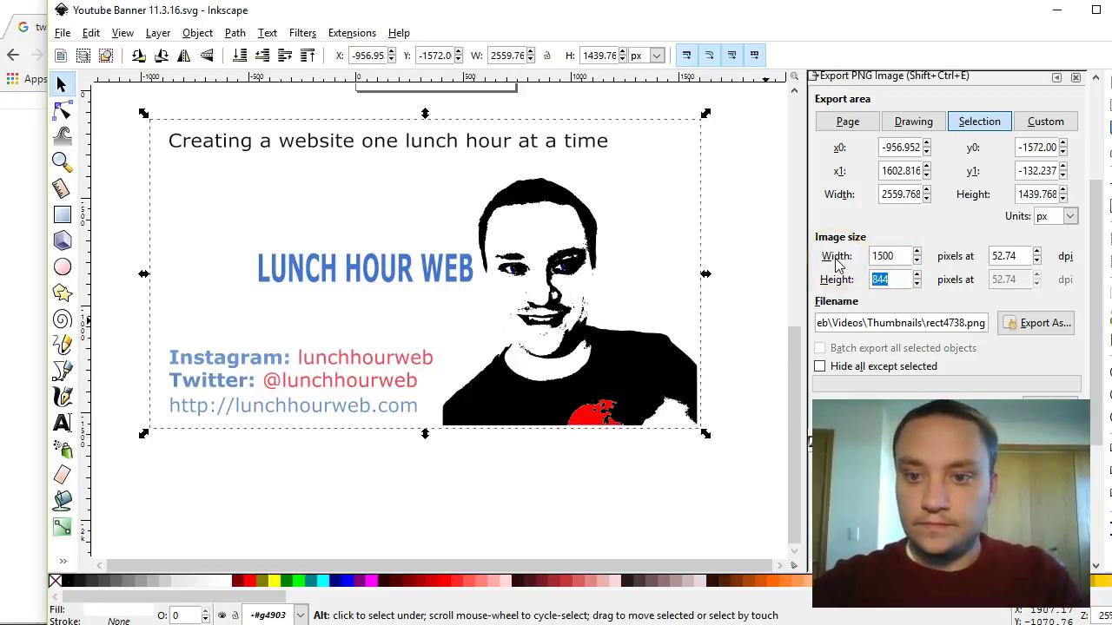
key("Tab")
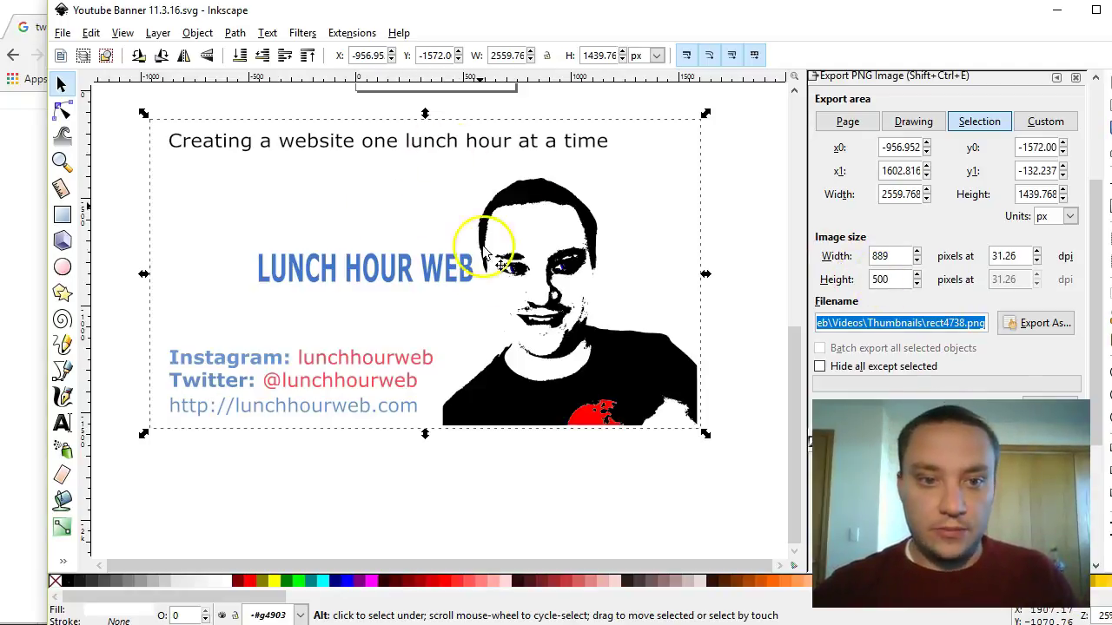
Move the tagline text down over the top of the portrait and shrink the background rectangle to about 2540 by 1234 px
left_click(320, 147)
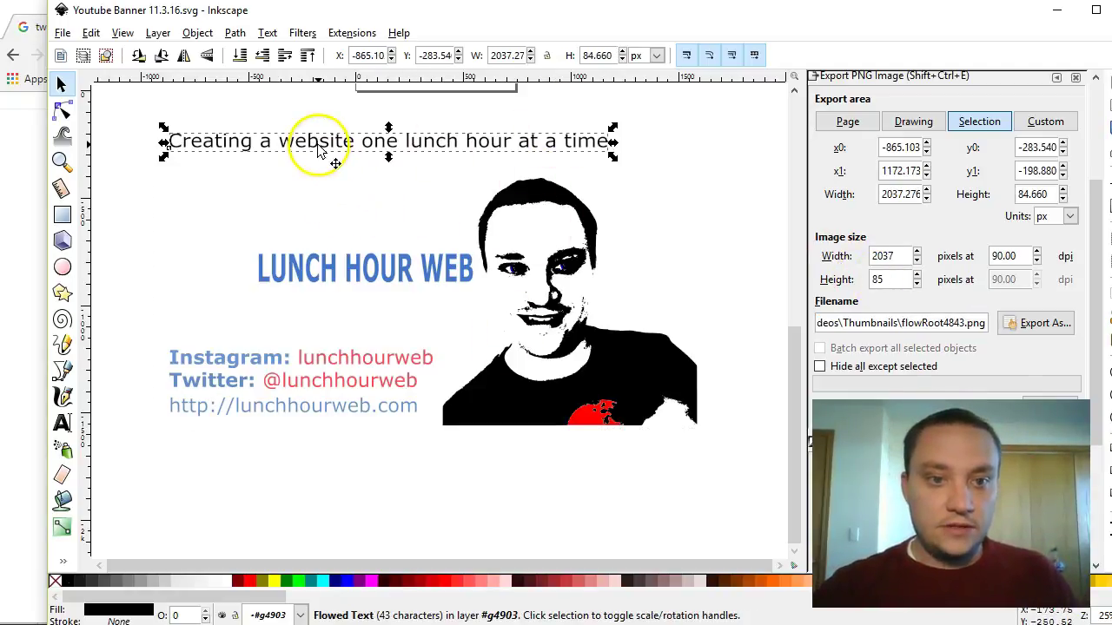
left_click_drag(320, 148, 315, 201)
left_click(700, 143)
left_click_drag(704, 114, 702, 168)
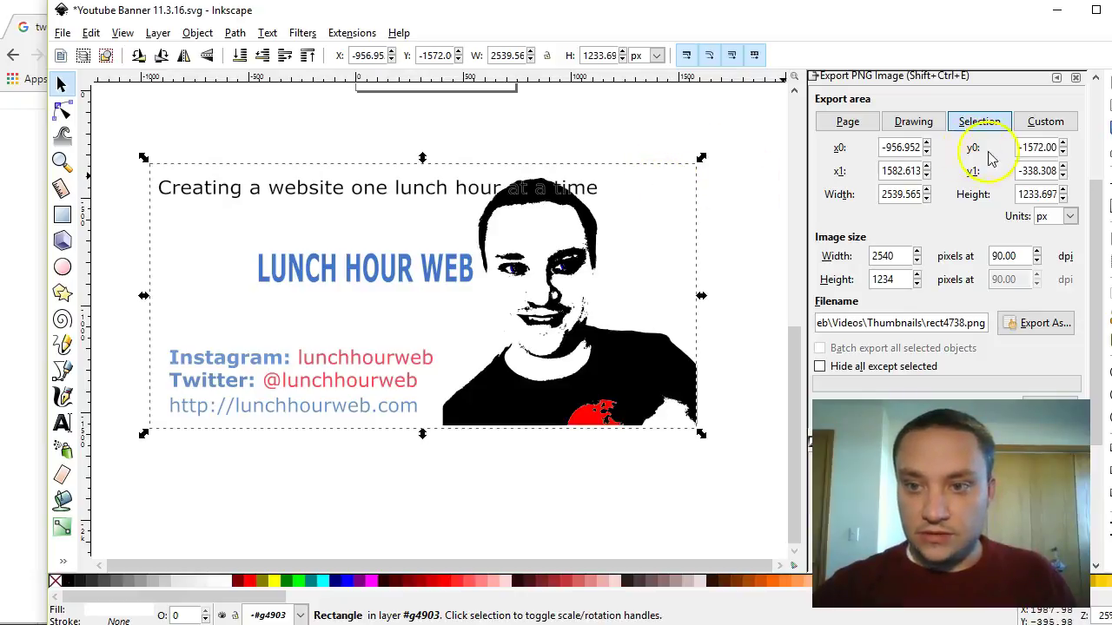
Scale the background rectangle to exactly 1500 px wide and 500 px high
left_click_drag(1093, 249, 1098, 159)
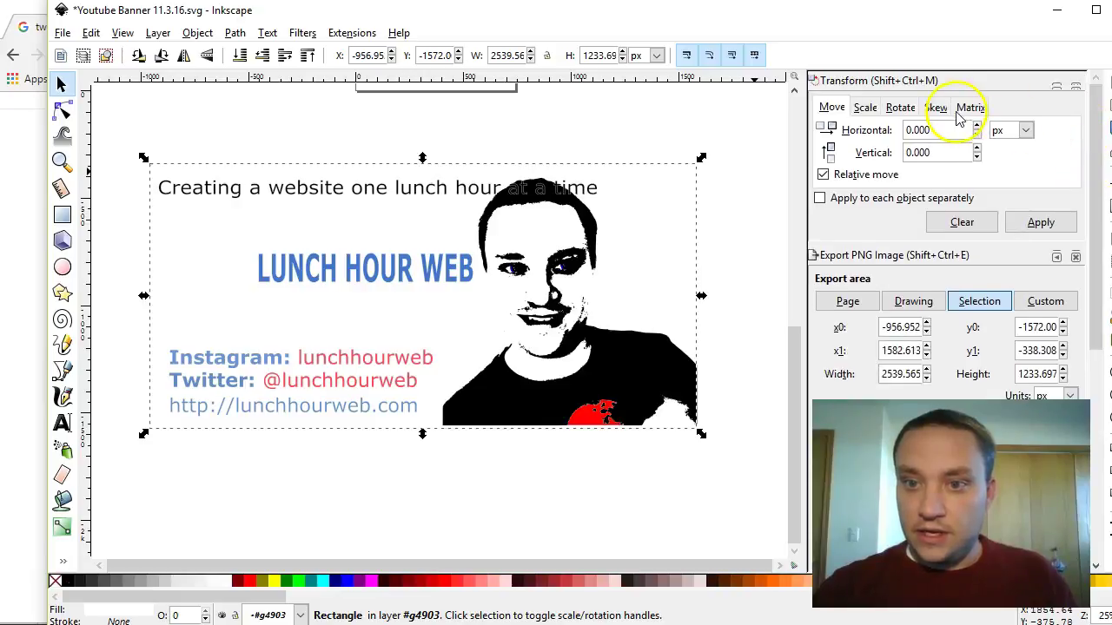
left_click(869, 108)
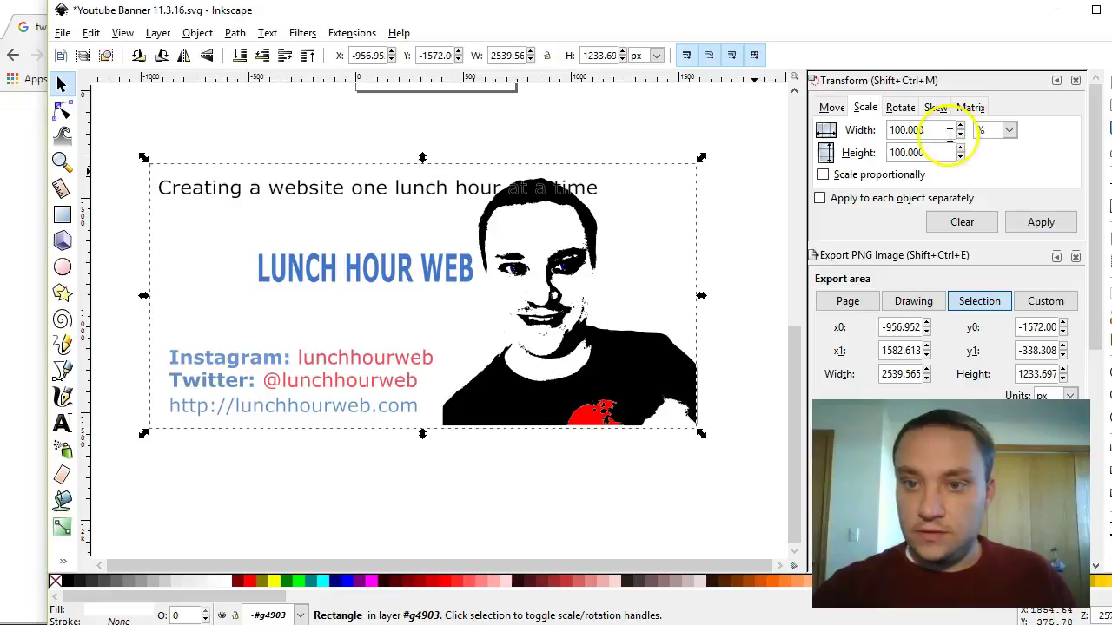
left_click(1009, 130)
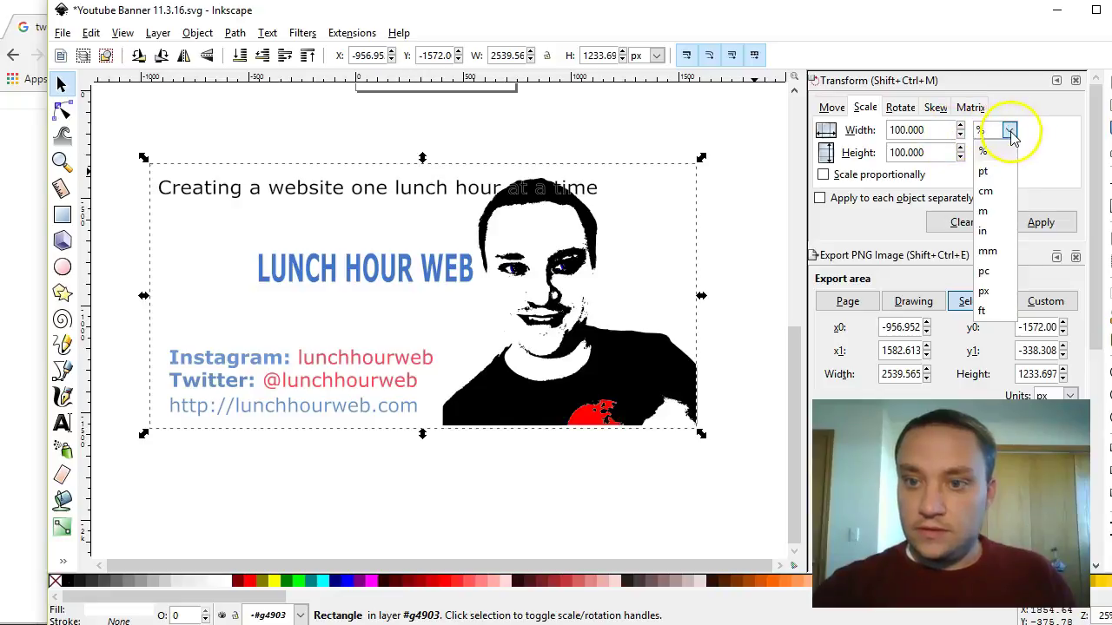
left_click(984, 291)
left_click_drag(936, 130, 860, 130)
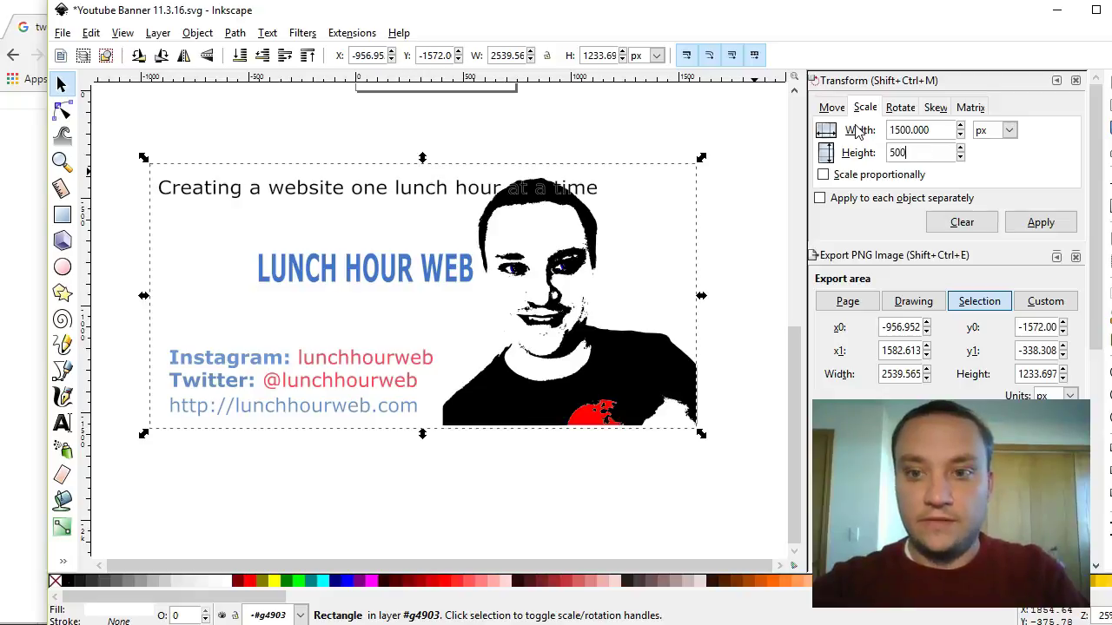
left_click(1034, 222)
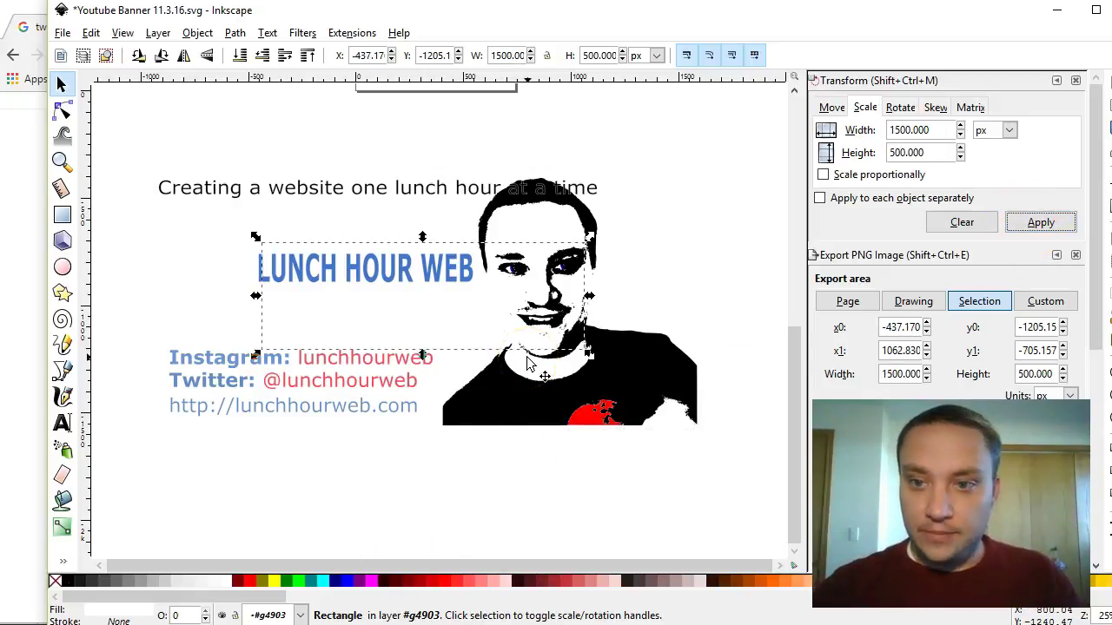
Scale the background rectangle to 200% in both width and height
left_click(1007, 130)
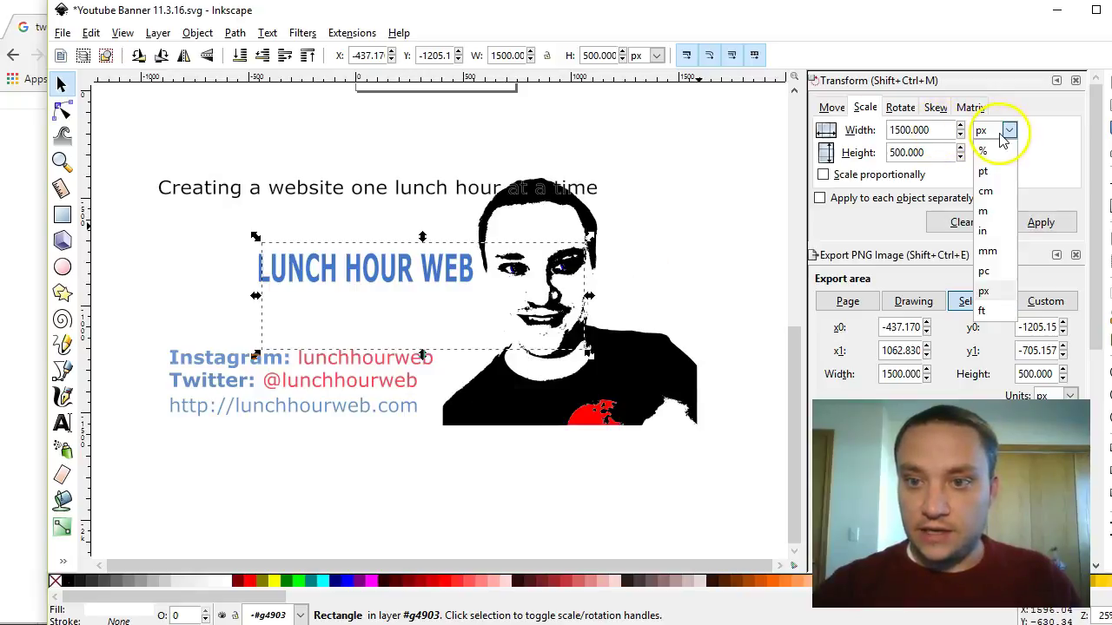
left_click(988, 148)
double_click(914, 131)
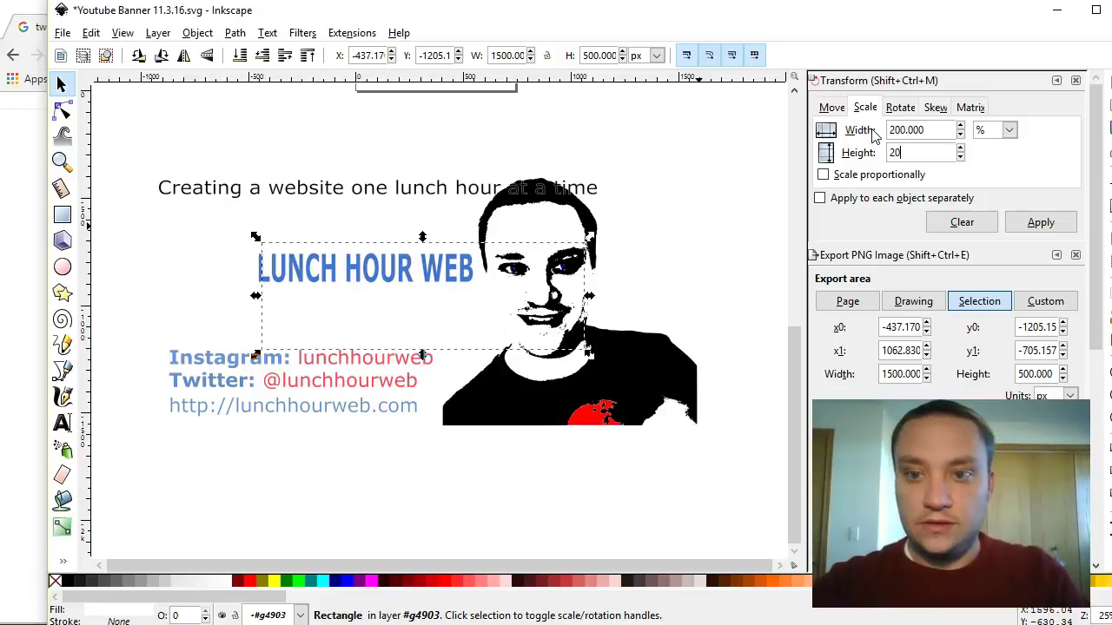
left_click(1040, 222)
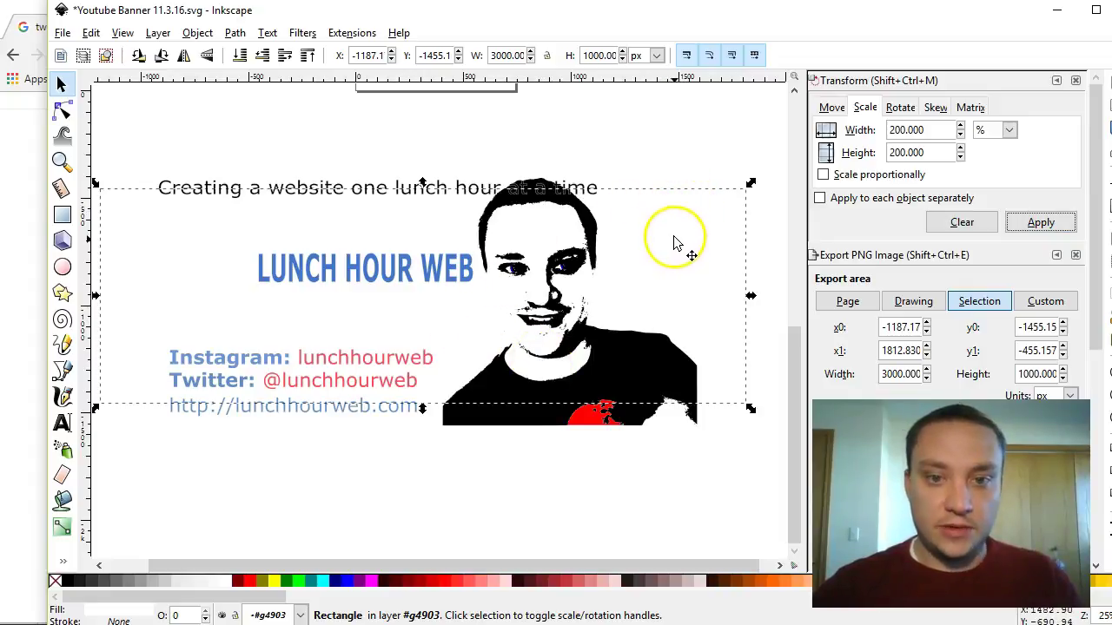
left_click(553, 294)
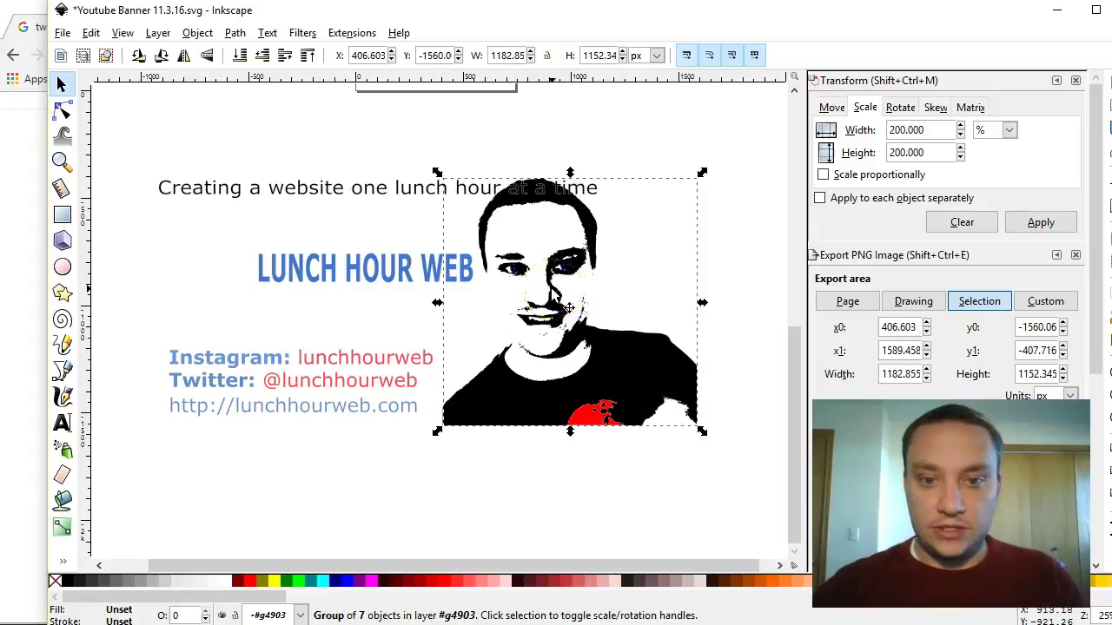
left_click(379, 301)
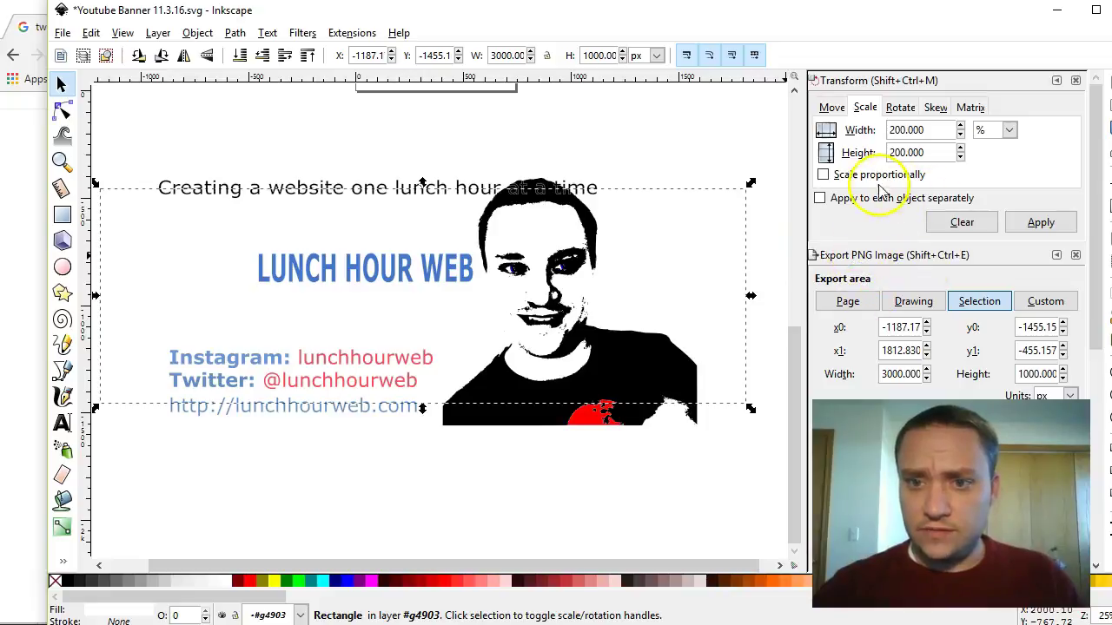
left_click(830, 107)
scroll(914, 155, "down", 5)
scroll(891, 231, "down", 2)
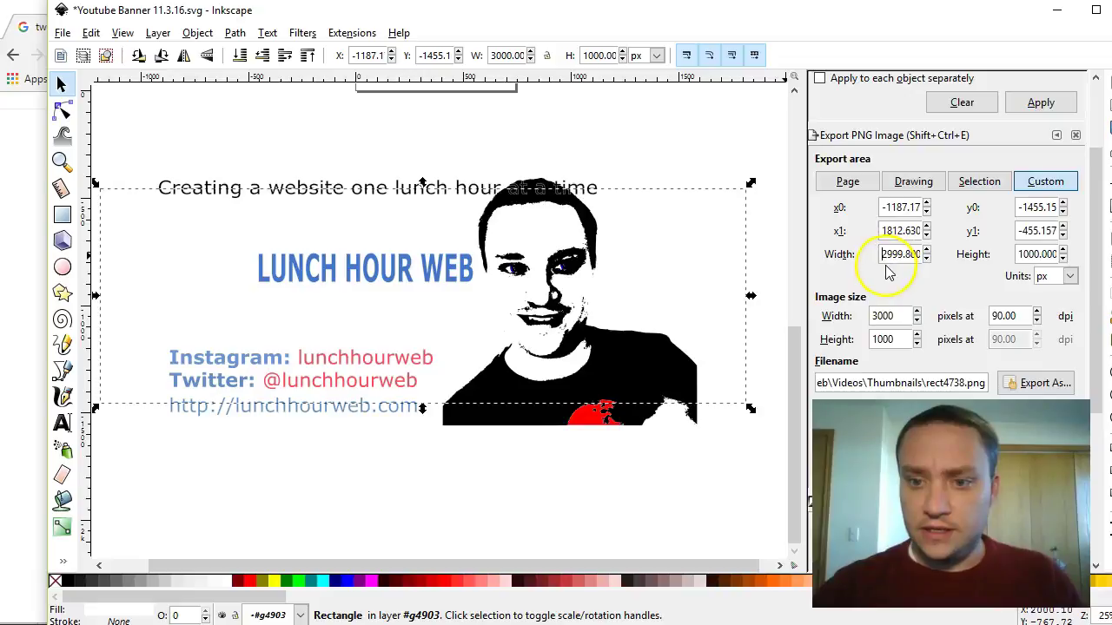
scroll(894, 252, "up", 3)
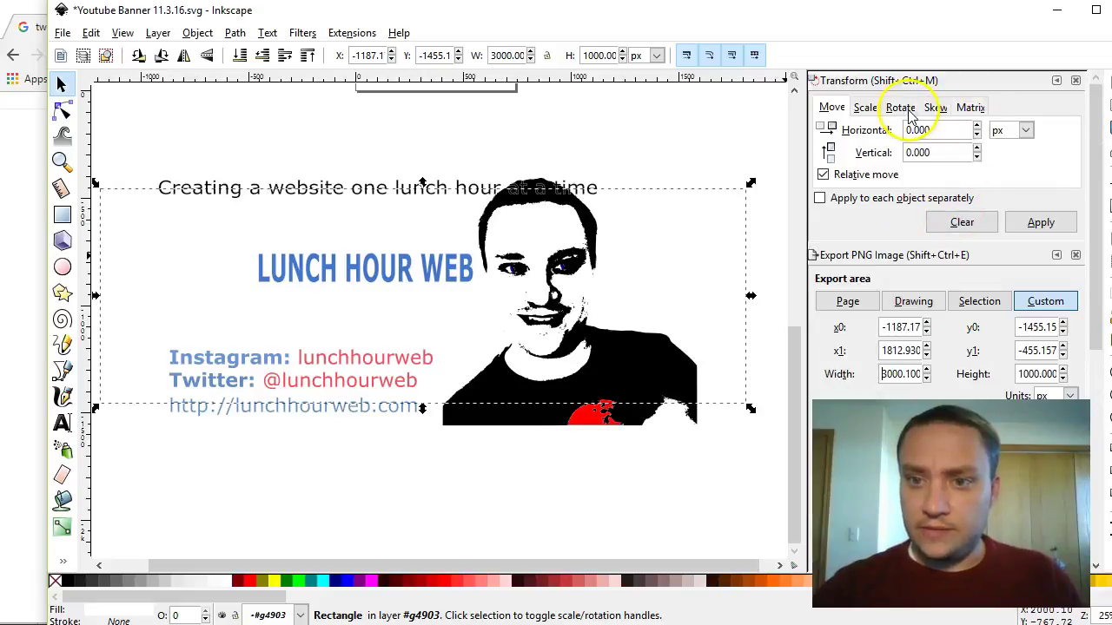
left_click(869, 109)
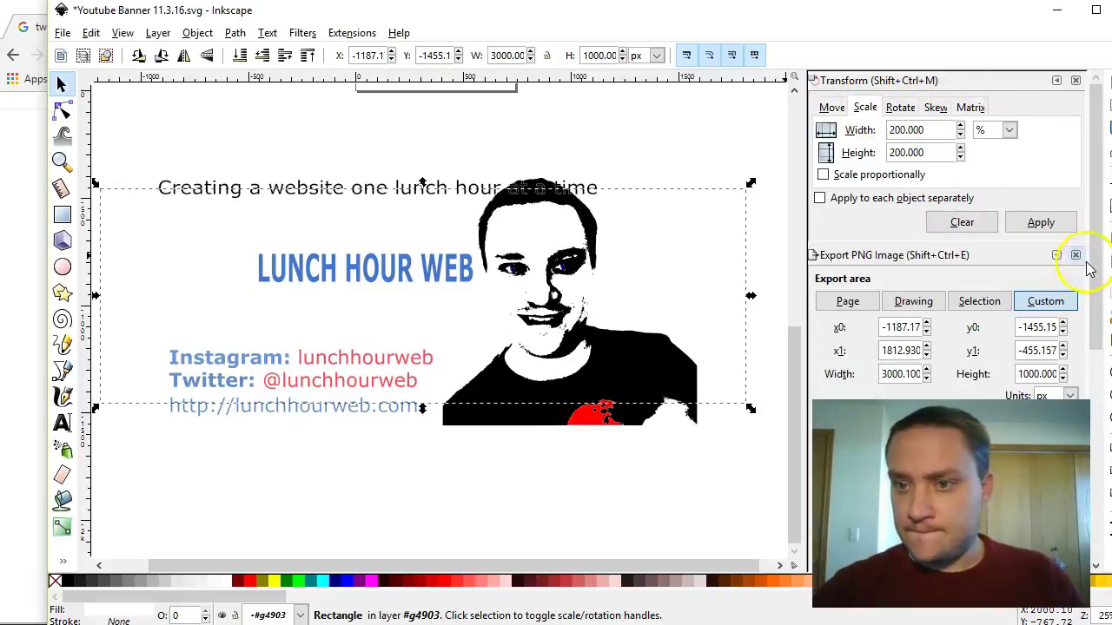
Give the background rectangle a light cyan fill by lowering its red value to 207
scroll(1084, 297, "down", 3)
scroll(1084, 297, "down", 5)
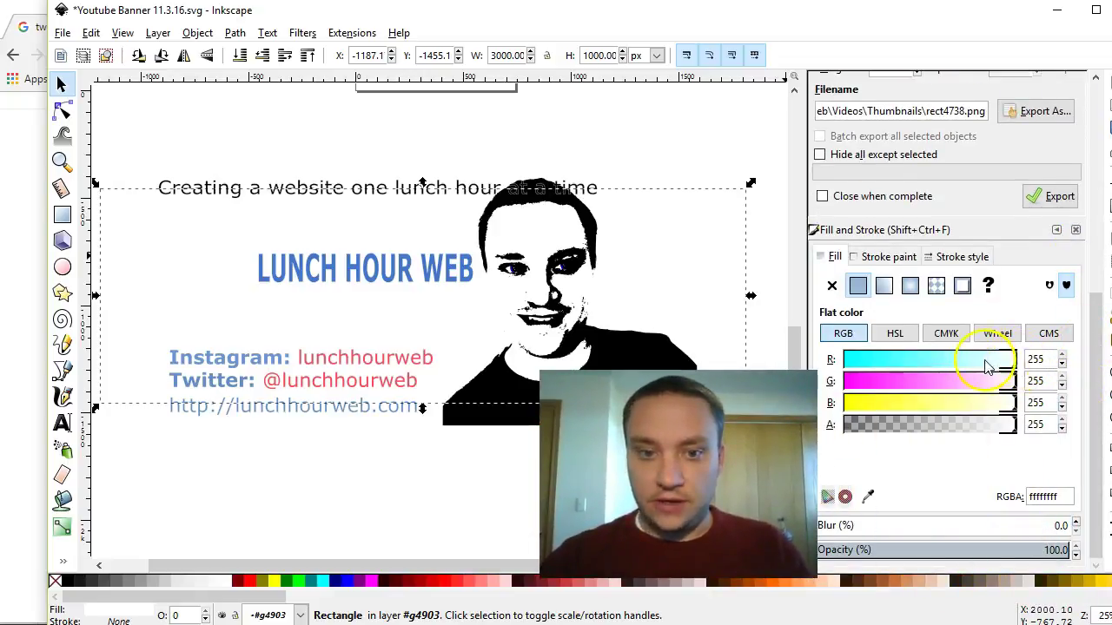
left_click(1013, 365)
left_click_drag(995, 365, 983, 357)
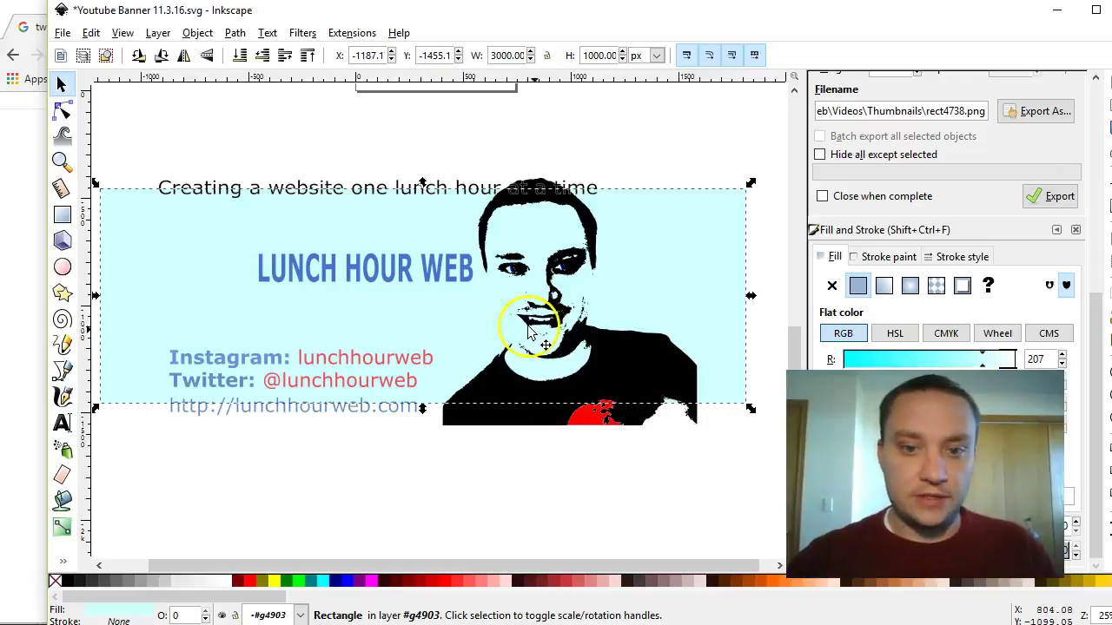
Scale the portrait group to 150% in both width and height
left_click(517, 213)
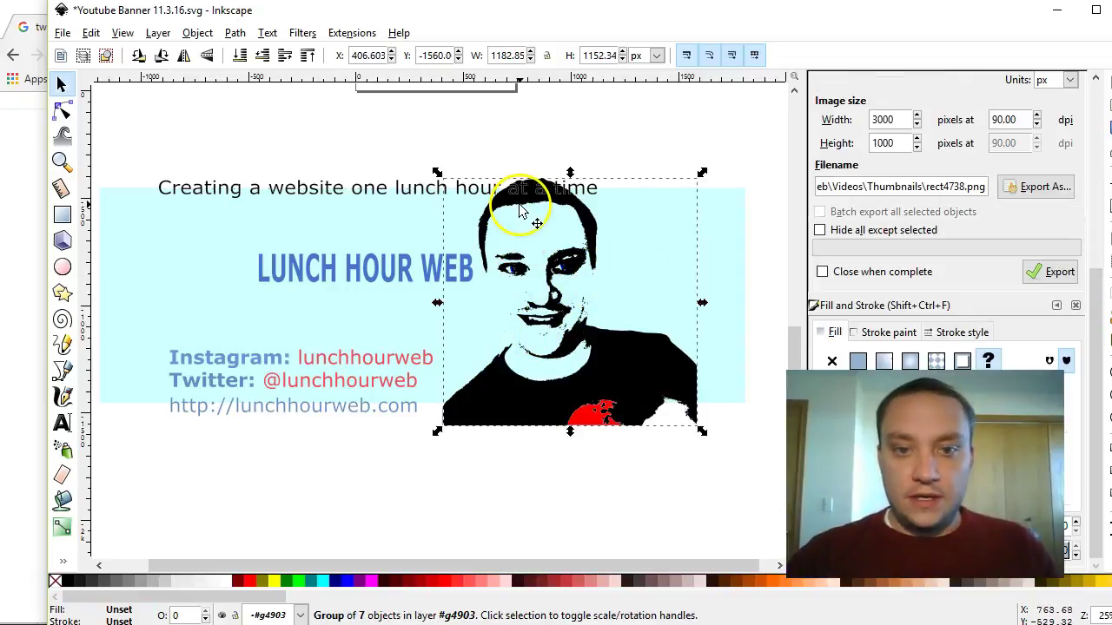
scroll(1096, 278, "up", 3)
left_click_drag(1099, 280, 1082, 98)
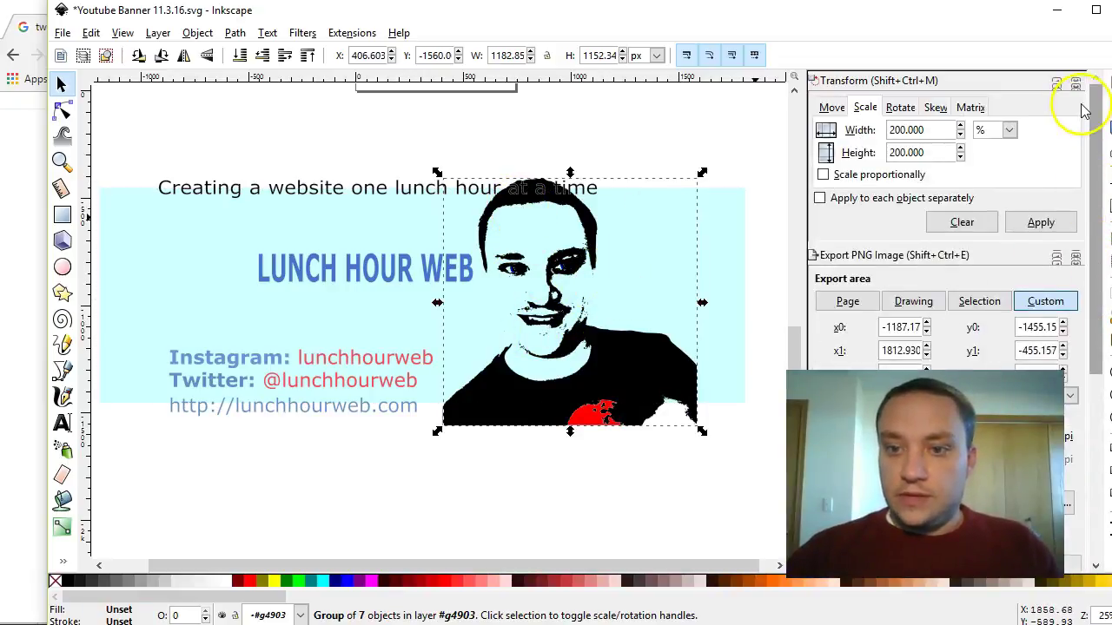
left_click_drag(895, 131, 868, 130)
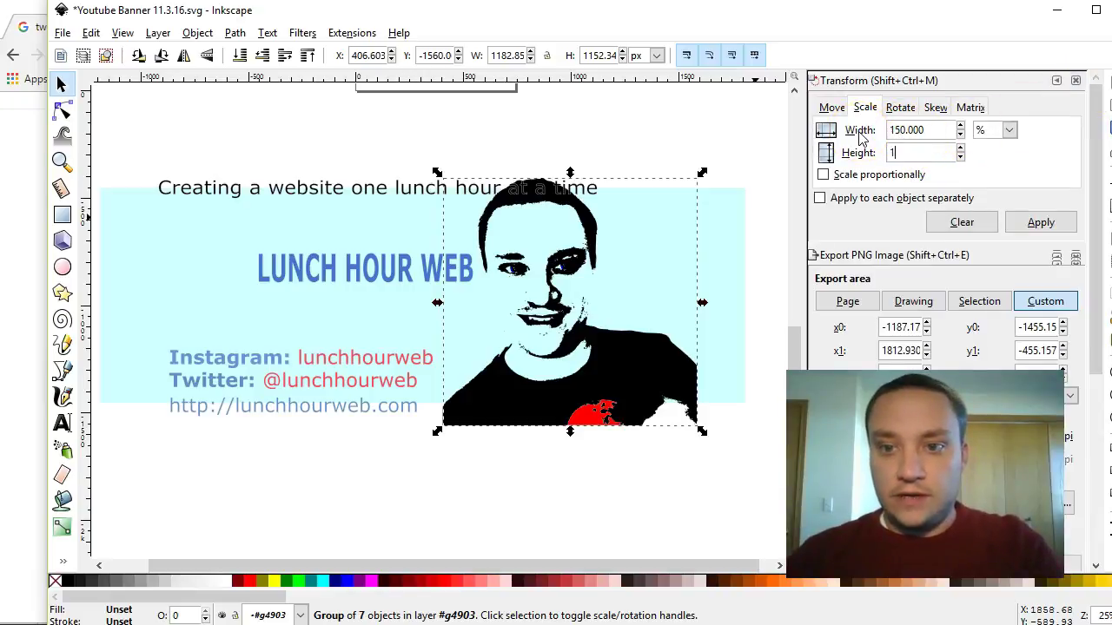
type("150")
left_click(1039, 224)
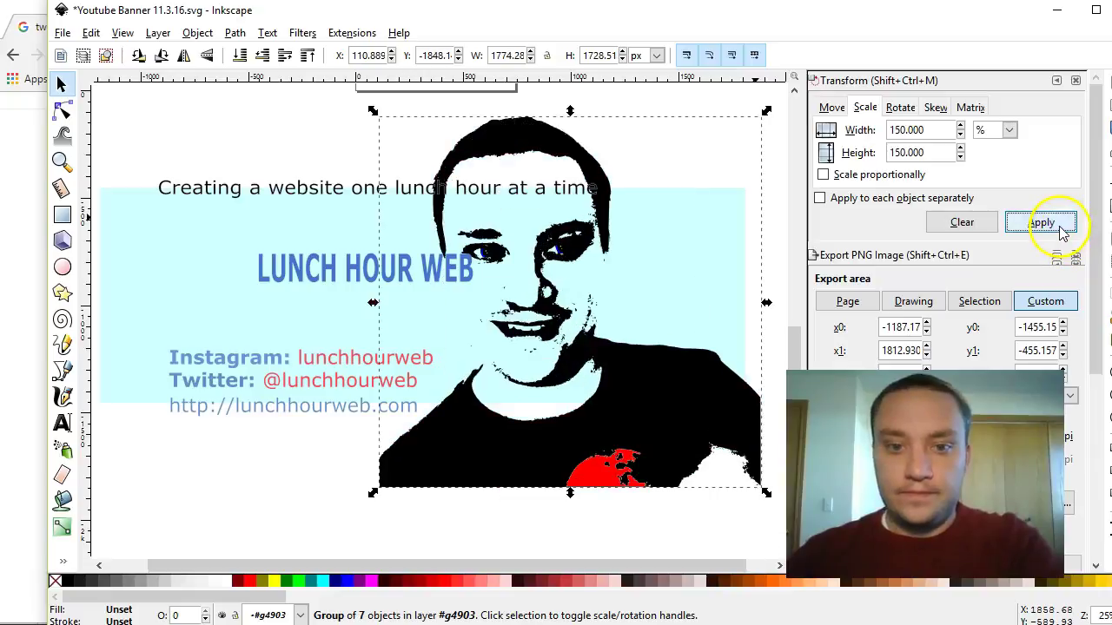
Scale the portrait group to 75% in both width and height, applying the reduction twice
left_click_drag(924, 130, 871, 132)
type("75")
key("Tab")
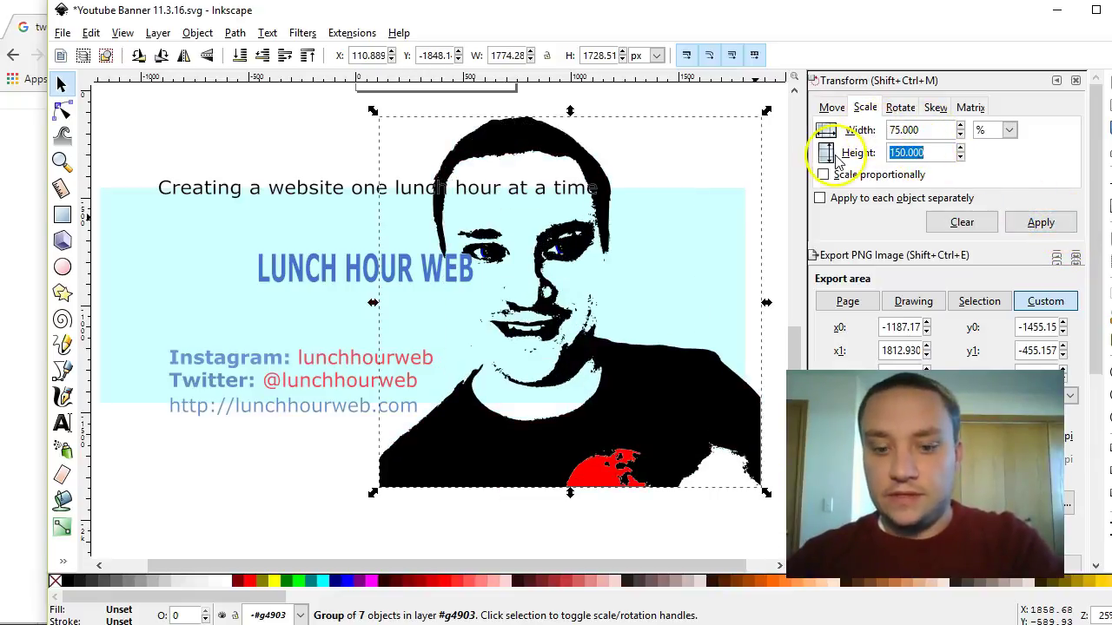
type("75")
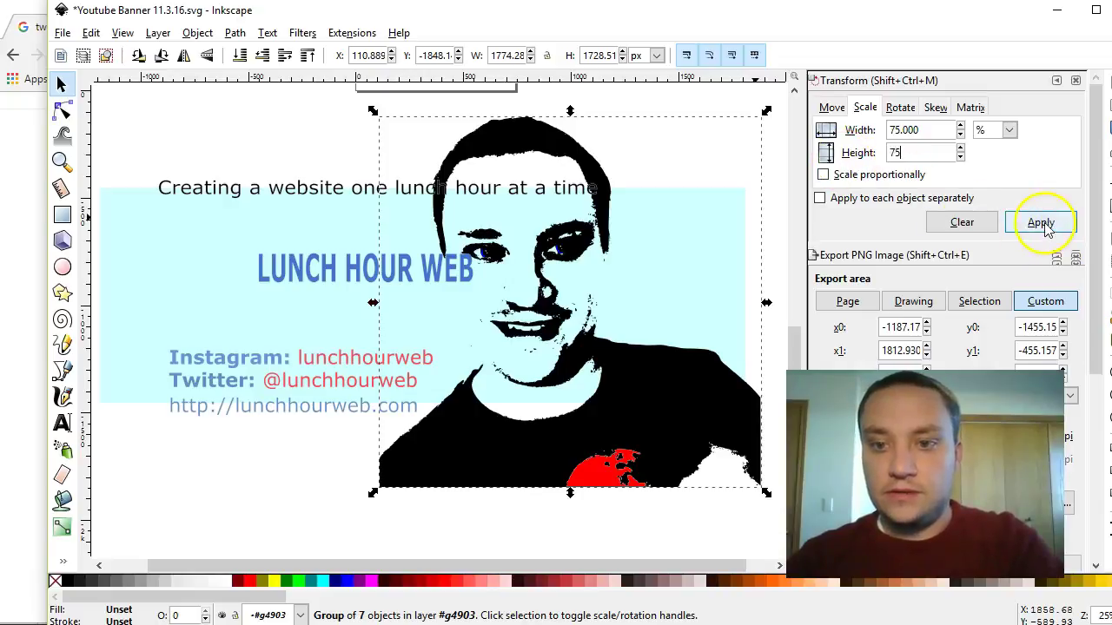
left_click(1039, 223)
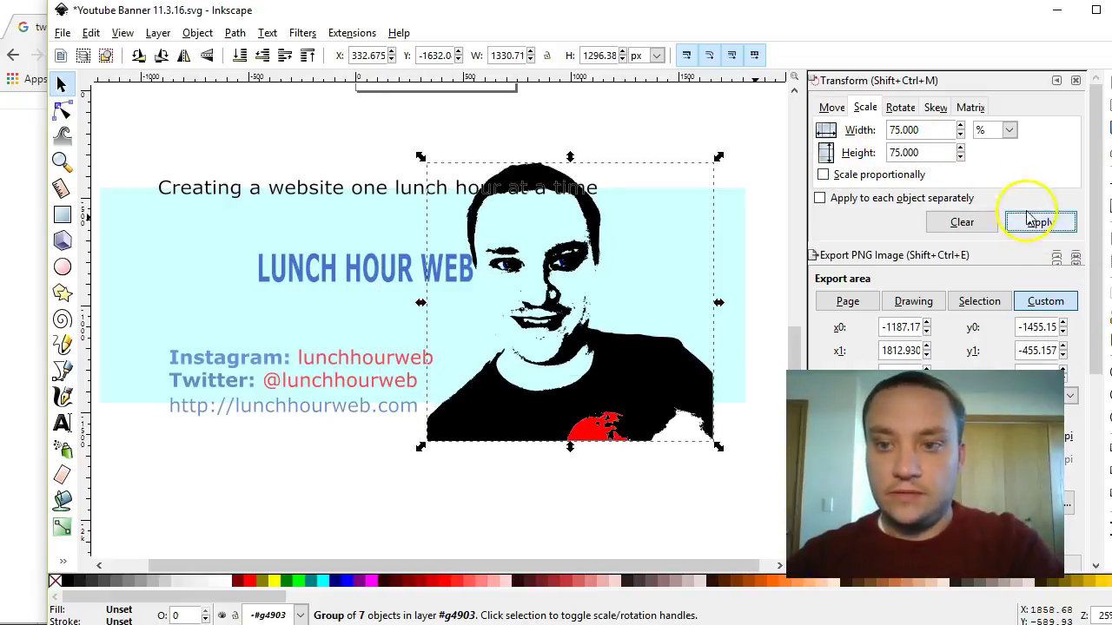
left_click(1039, 222)
Move the portrait group into the background rectangle's lower-right corner, flush with its right and bottom edges
left_click_drag(591, 339, 666, 354)
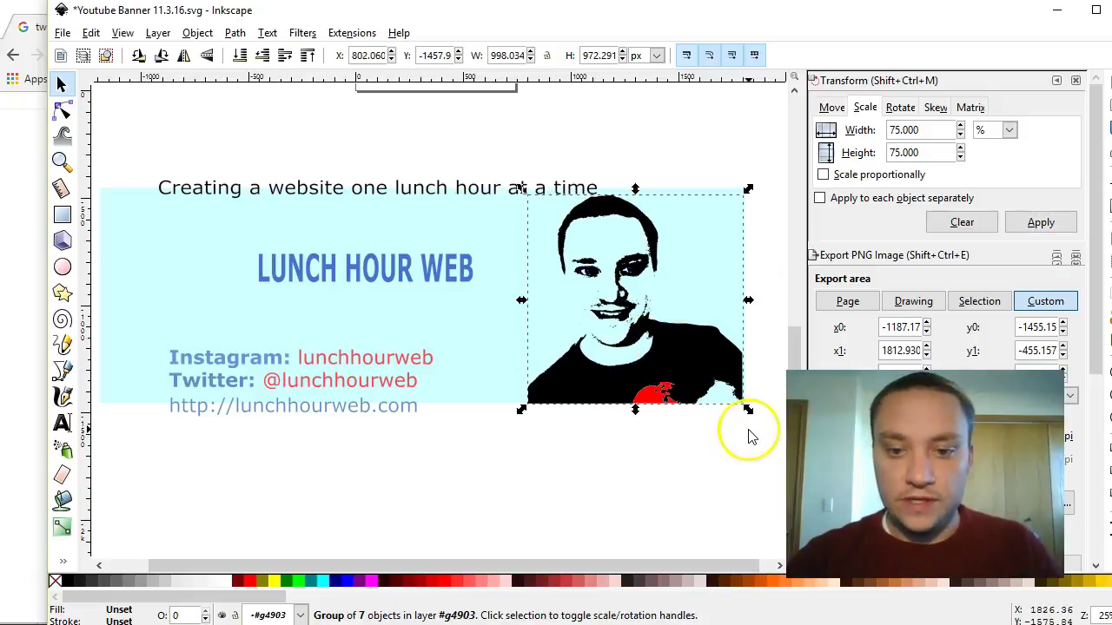
scroll(747, 432, "up", 4)
scroll(747, 431, "up", 1)
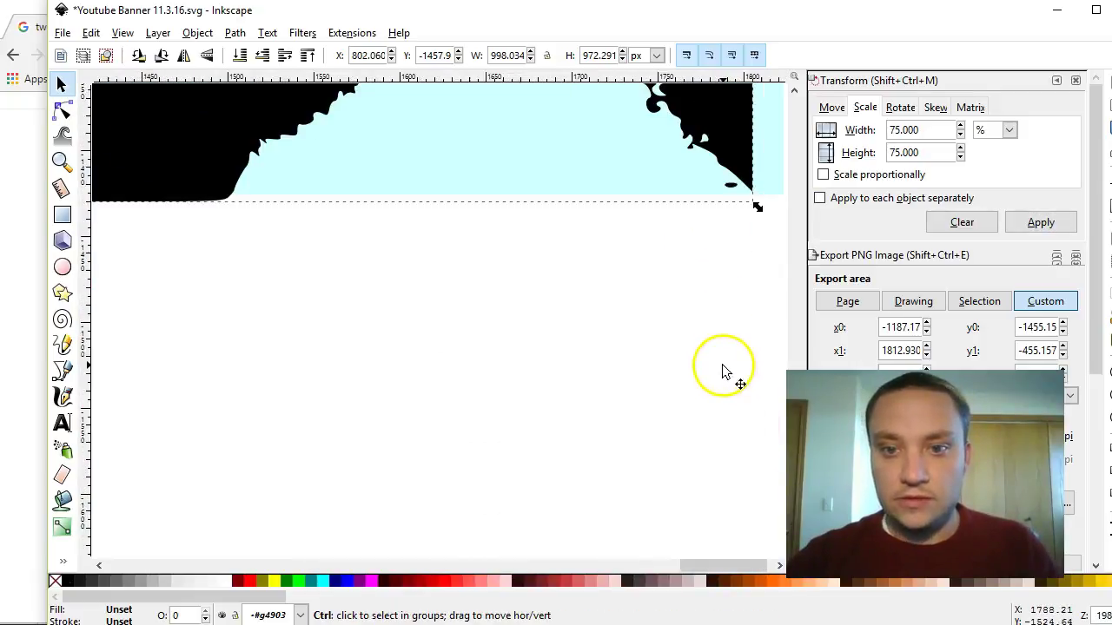
scroll(727, 382, "up", 1)
key("Right")
key("Right")
key("Right")
key("Right")
key("Right")
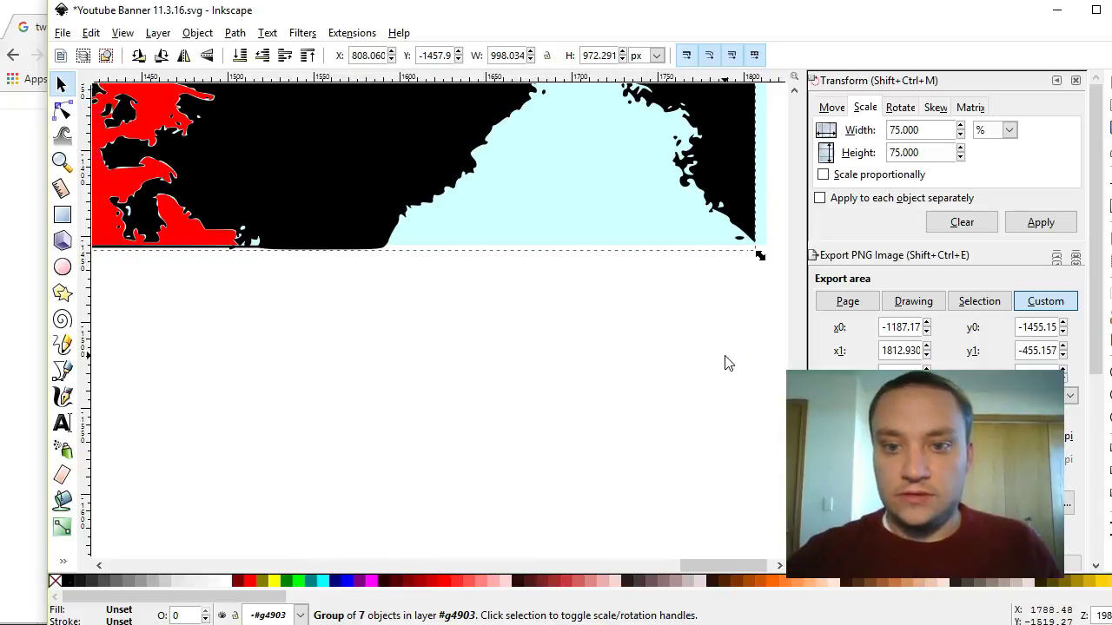
key("Right")
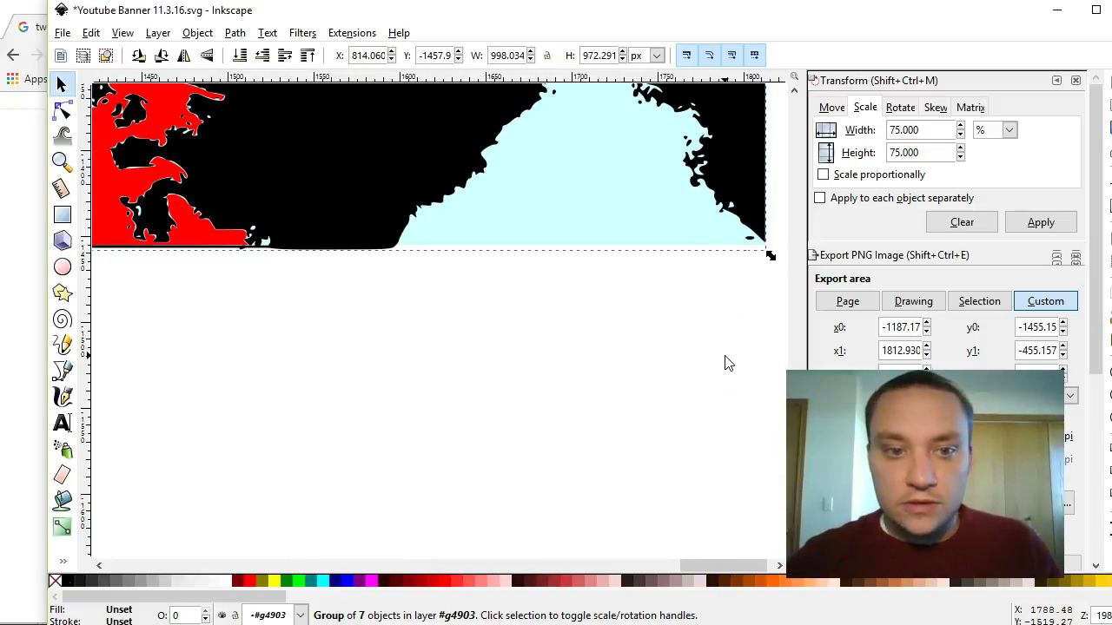
key("Up")
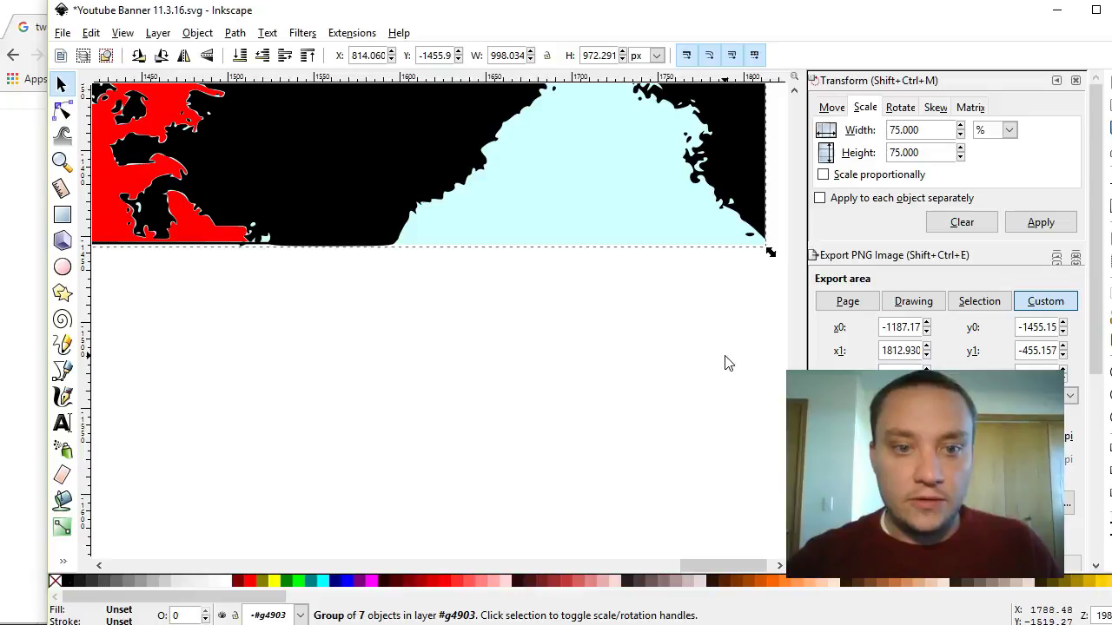
Nudge the Instagram text line slightly upward, away from the Twitter line
scroll(728, 363, "down", 6, "ctrl")
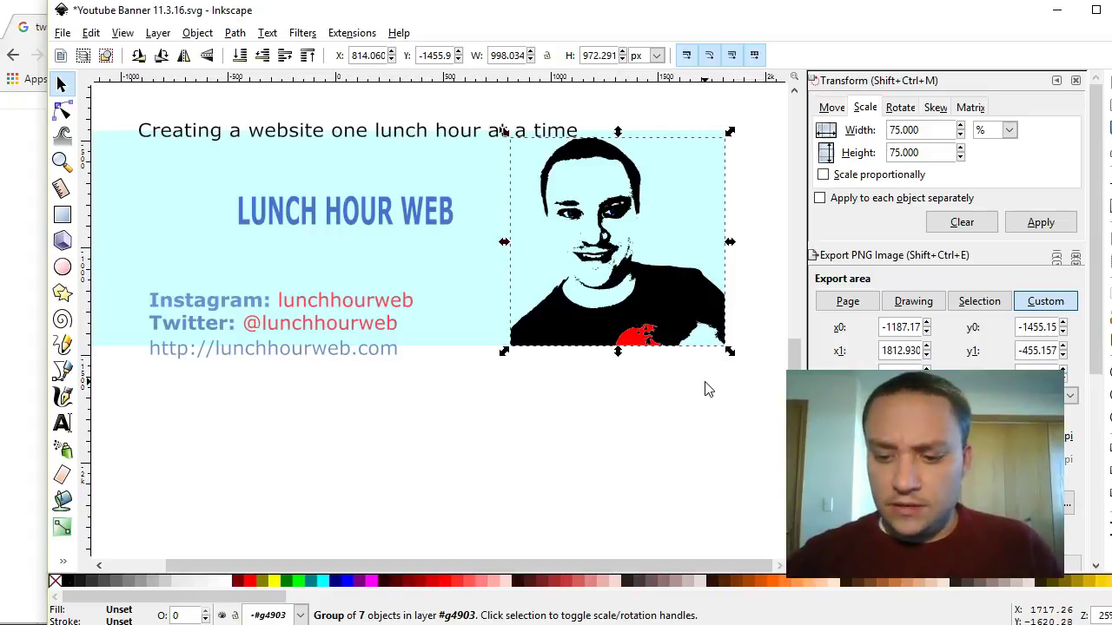
left_click(266, 311)
key("Up")
key("Up")
key("Up")
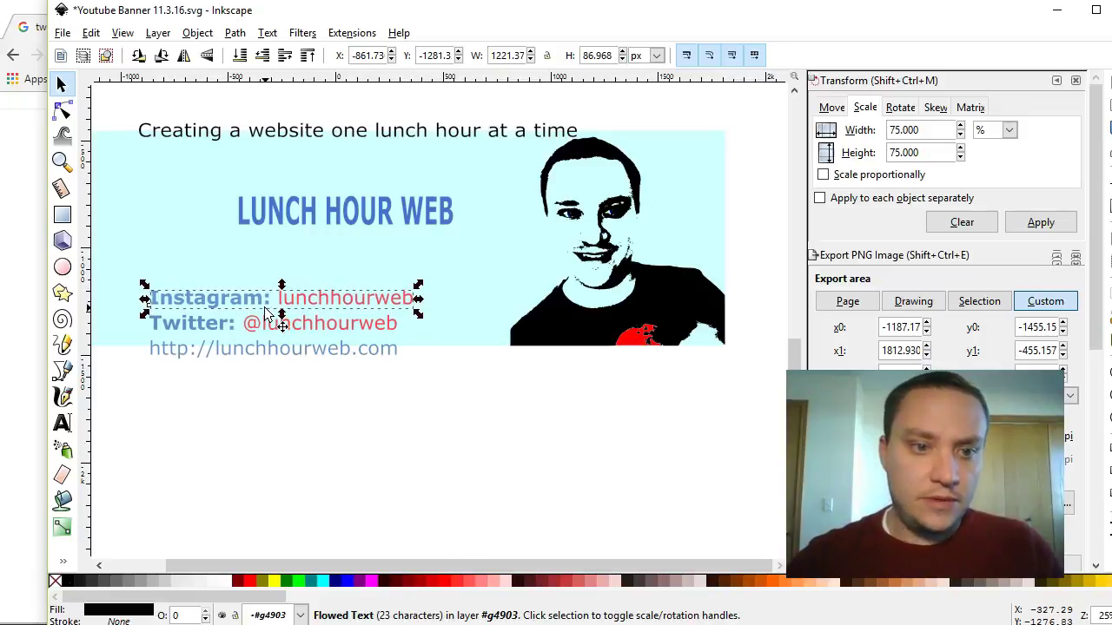
Change the Twitter text line to read "Youtube: lunchhourweb", removing the @ sign
left_click(195, 328)
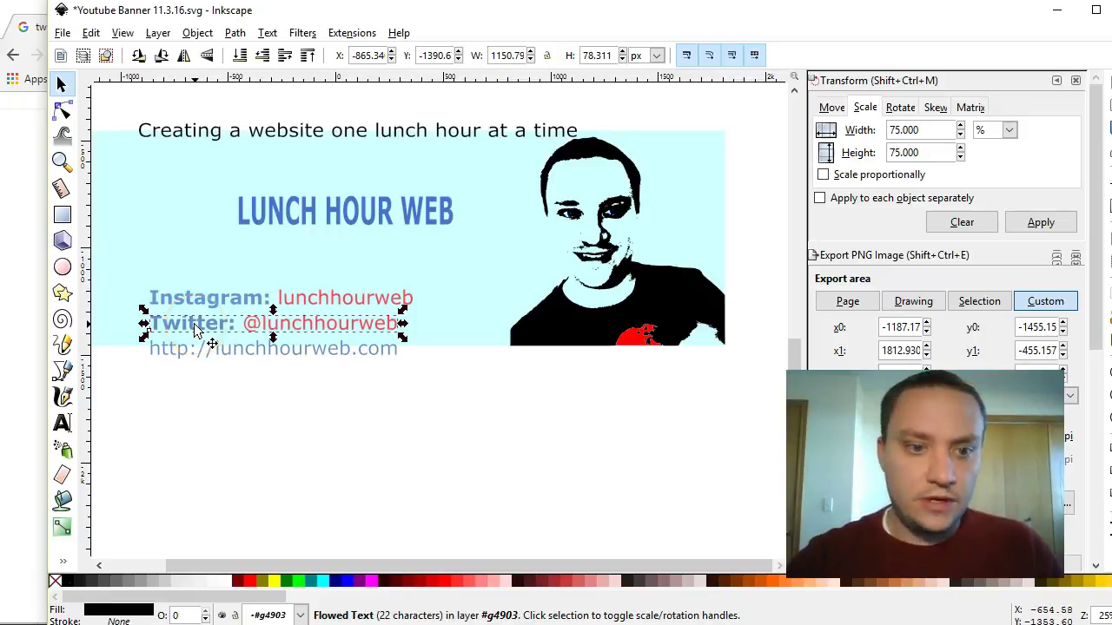
double_click(198, 326)
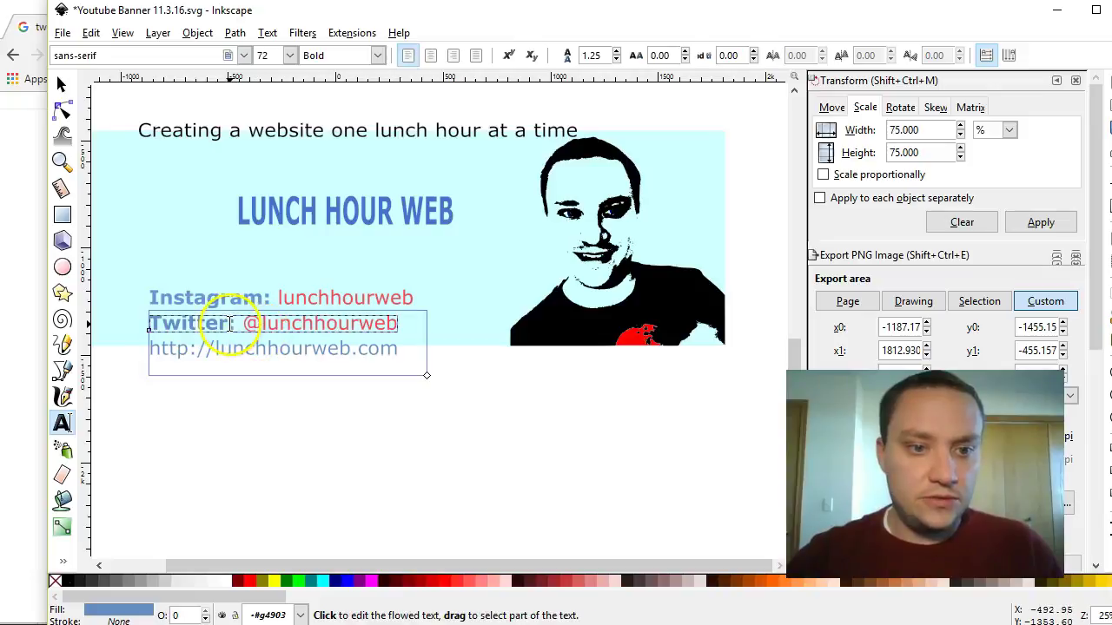
left_click_drag(230, 324, 163, 324)
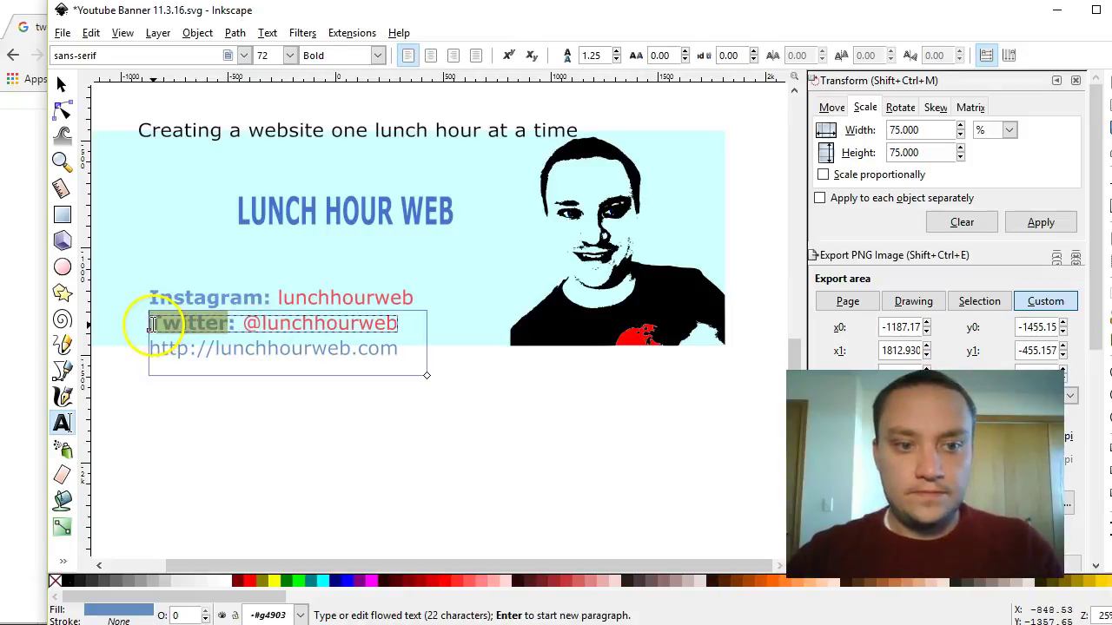
type("YouTub")
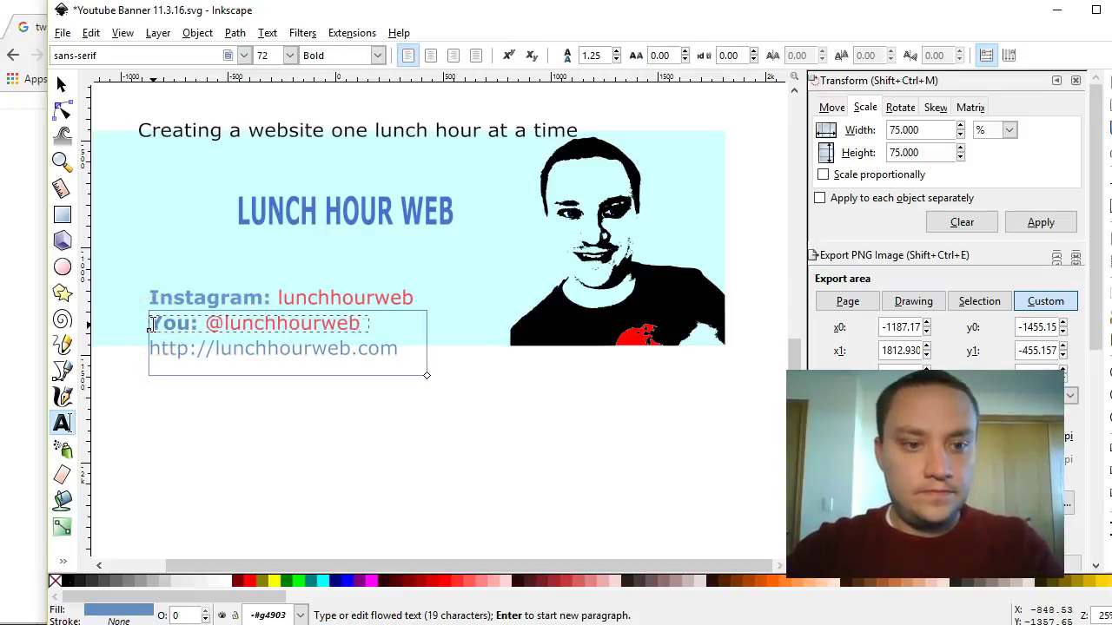
type("e")
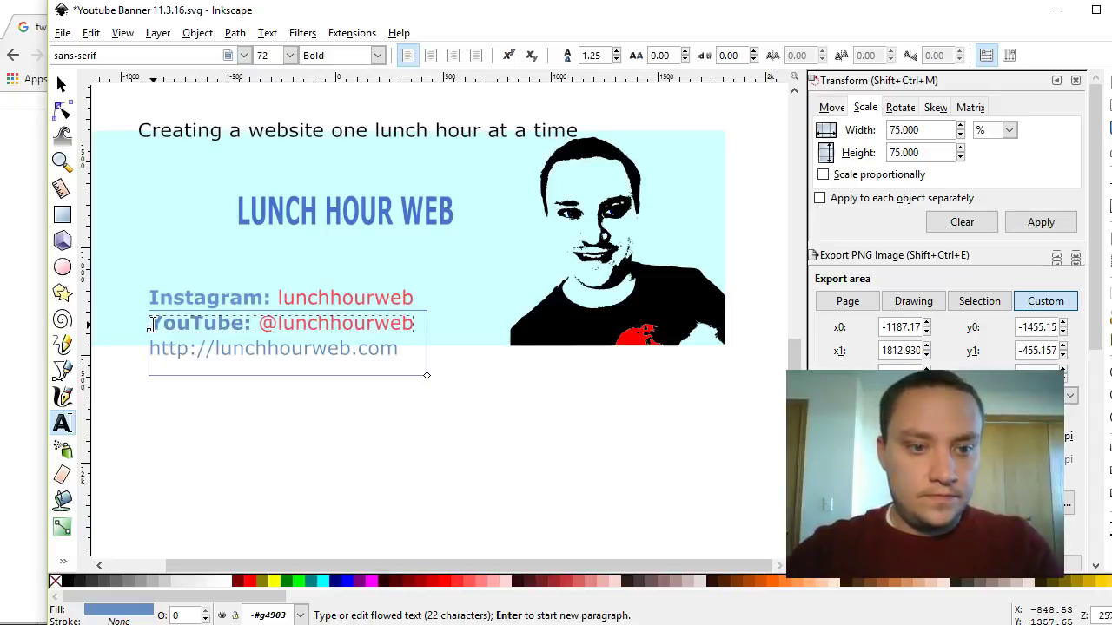
key("BackSpace")
type("t")
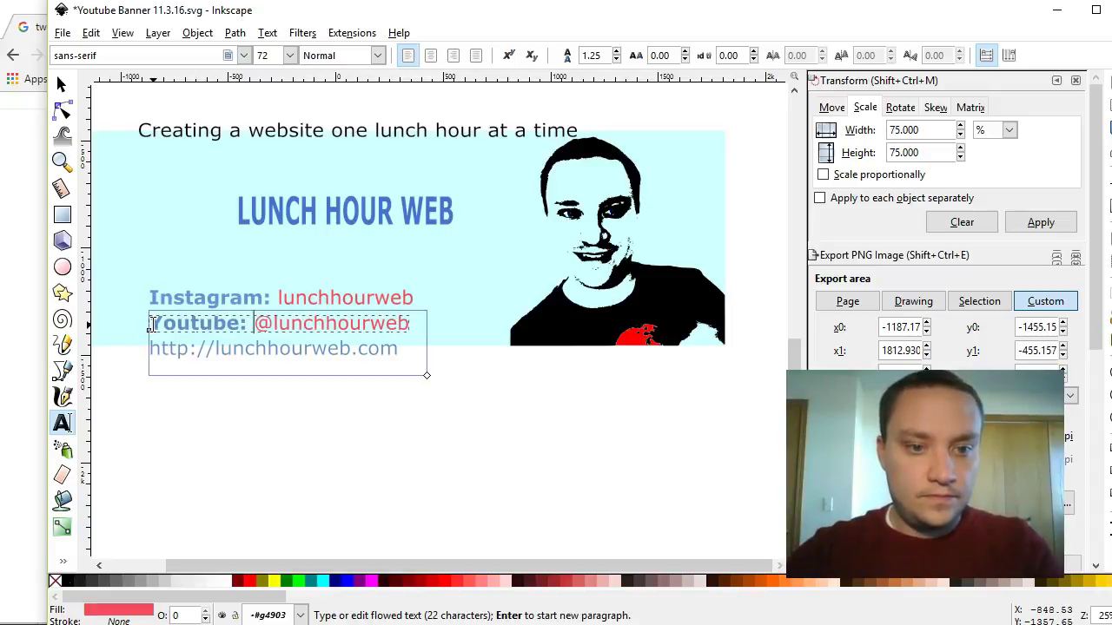
key("Delete")
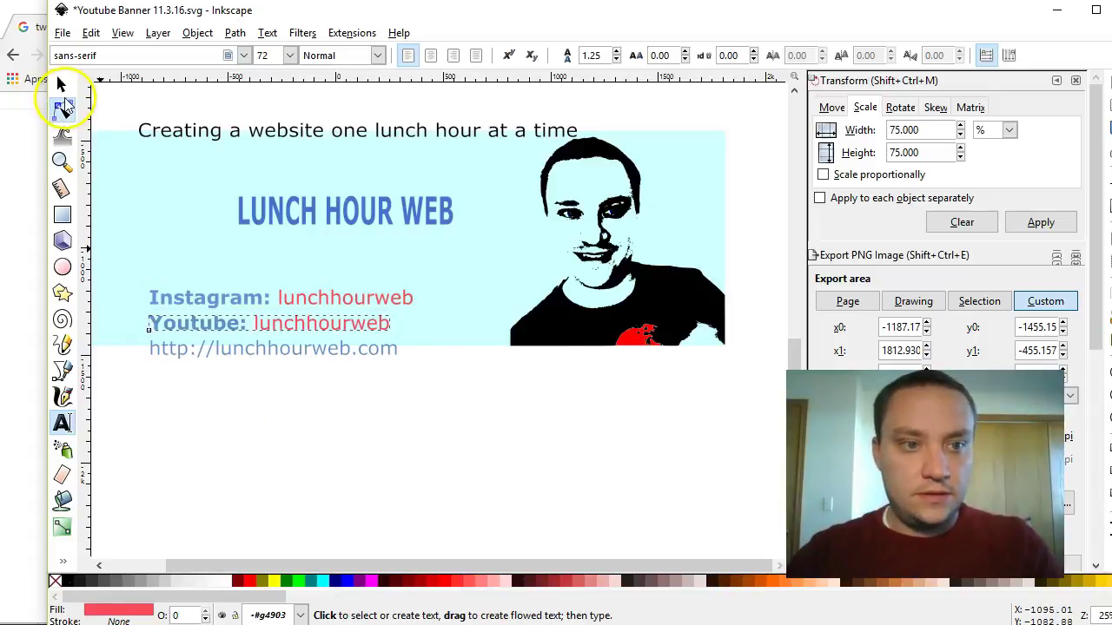
left_click(61, 83)
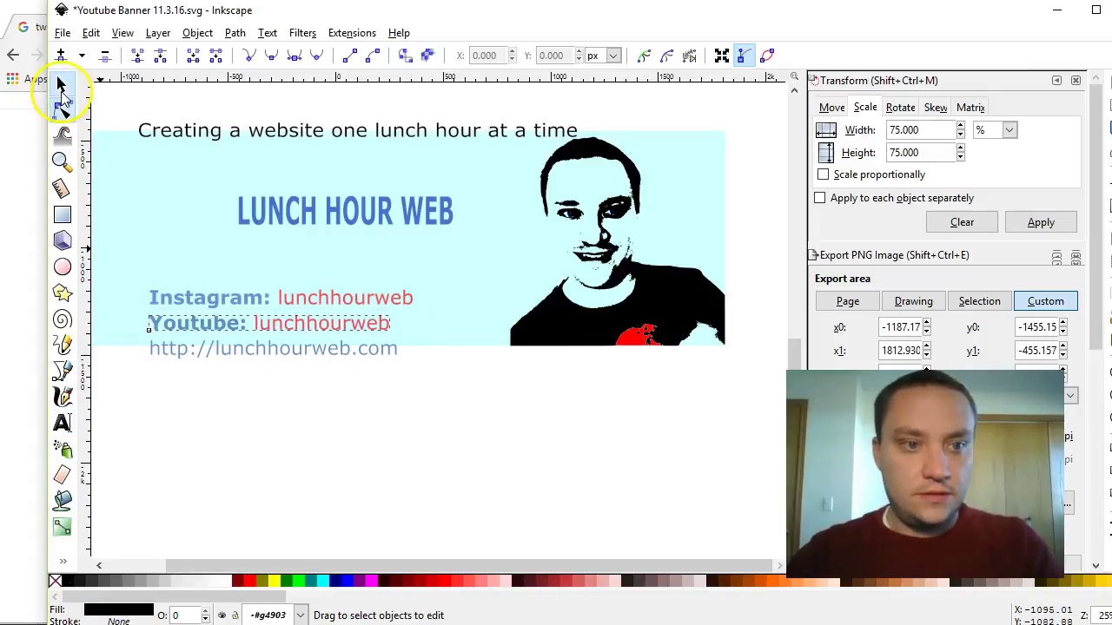
Move the Instagram, Youtube and website lines inside the background as a tight stack with their right ends aligned
left_click(252, 304)
left_click_drag(252, 306, 279, 294)
left_click_drag(244, 321, 282, 308)
left_click_drag(224, 352, 272, 332)
Delete the "LUNCH HOUR WEB" title and move the "Creating a website one lunch hour at a time" tagline just above the Instagram line
left_click(315, 219)
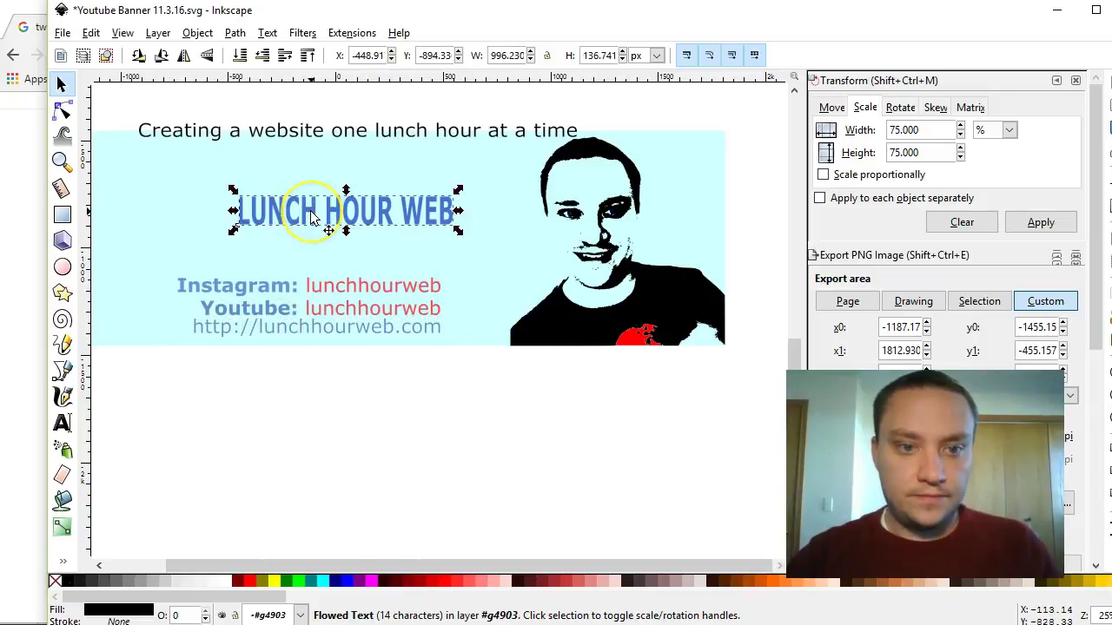
key("Delete")
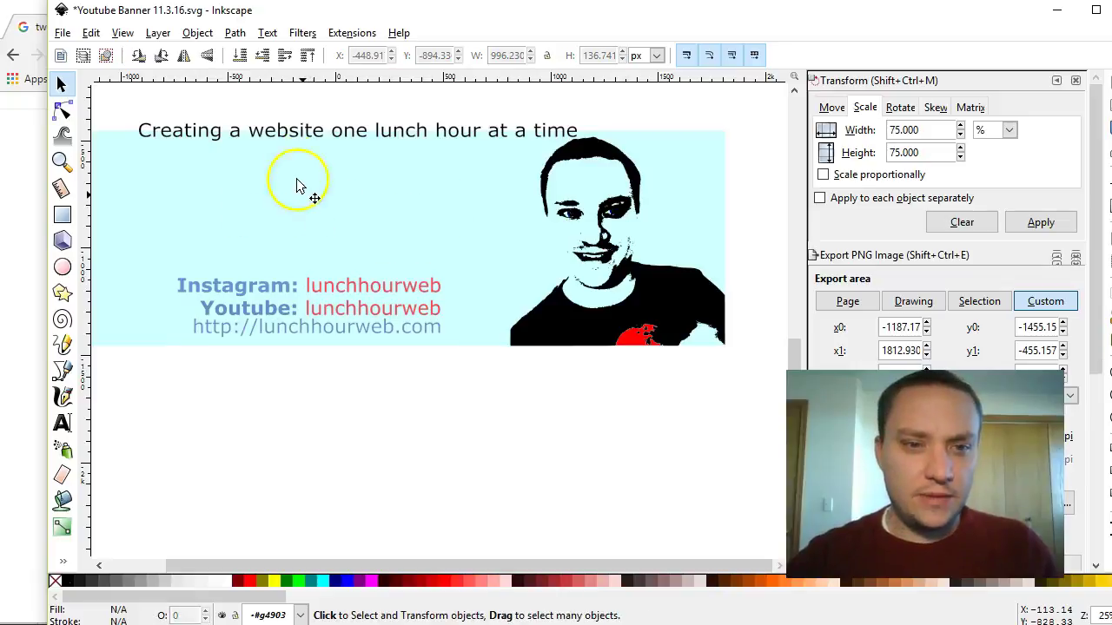
left_click_drag(347, 138, 217, 264)
left_click_drag(667, 569, 580, 565)
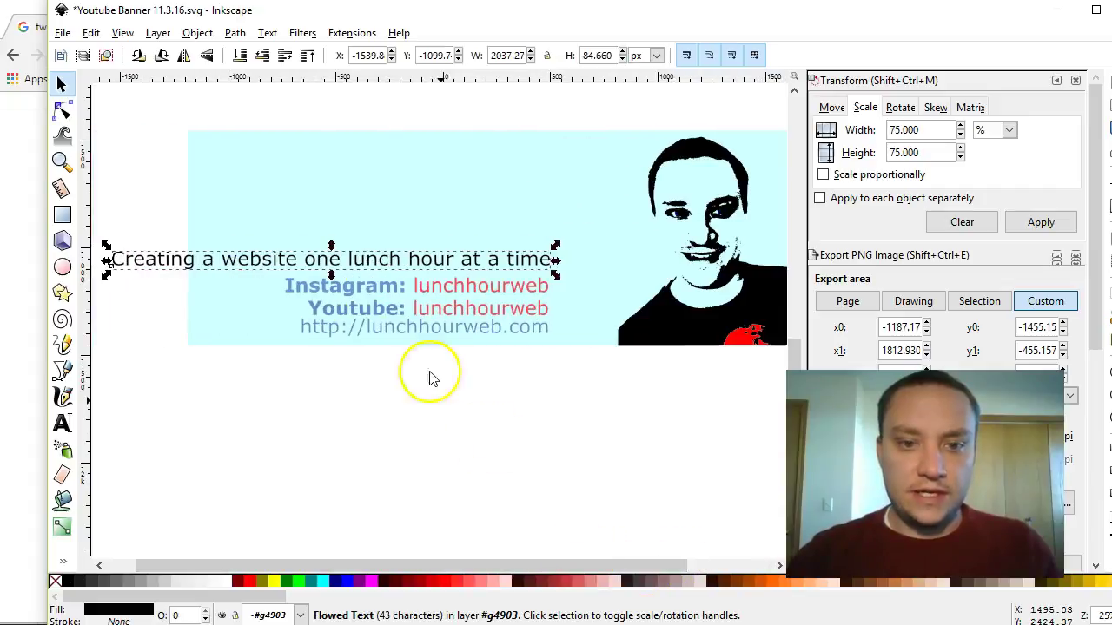
Set the tagline's font size to 64 and shrink its text frame to fit closely around the line
double_click(159, 260)
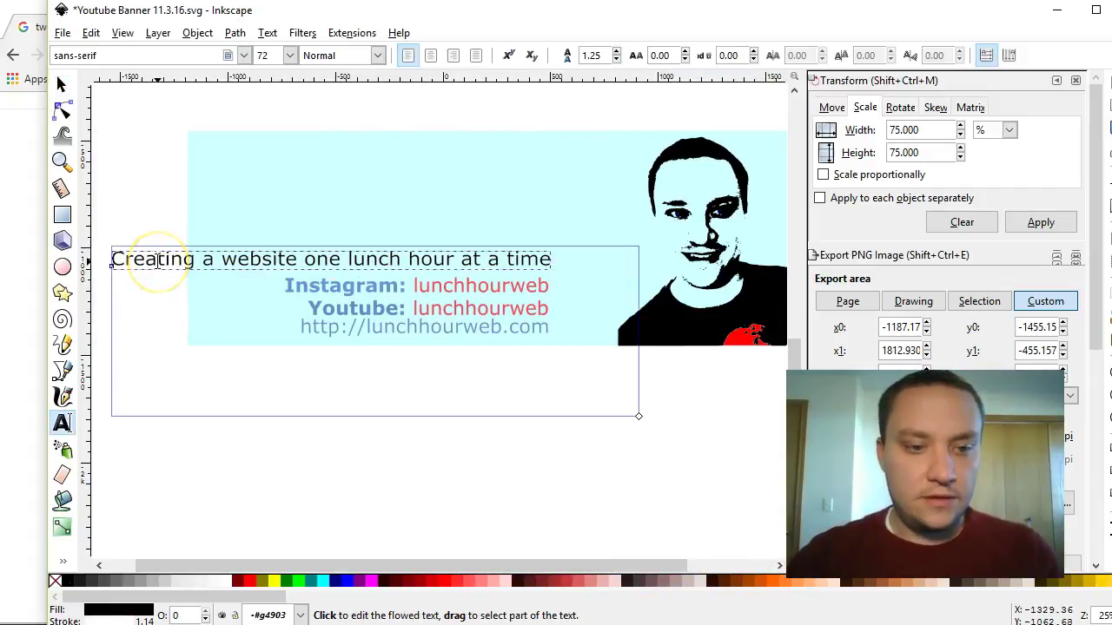
key("ctrl+a")
left_click(290, 55)
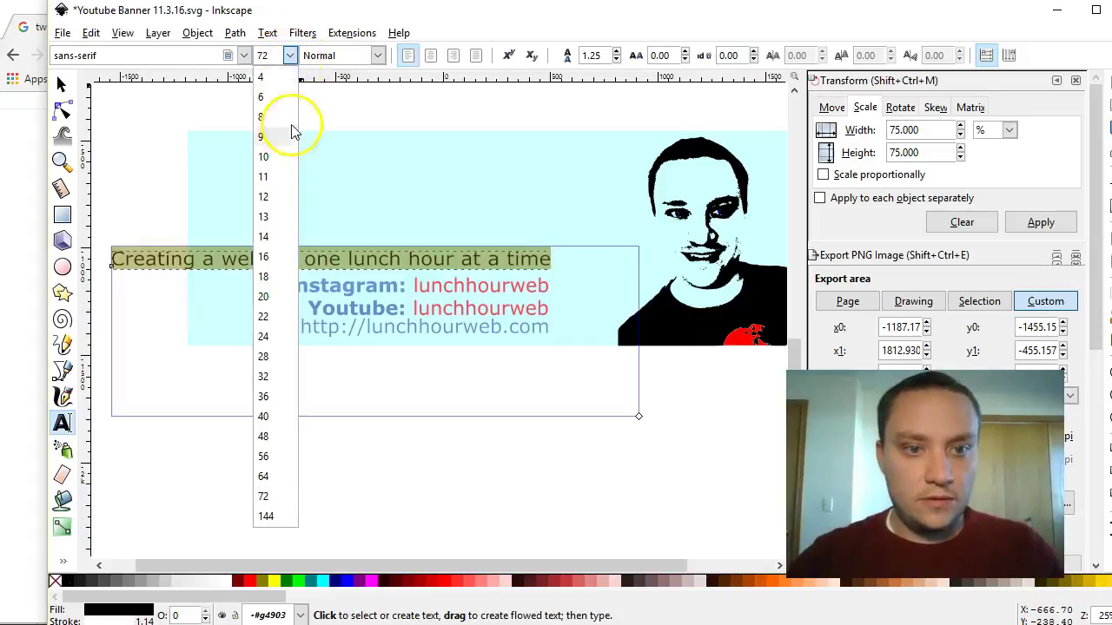
left_click(274, 435)
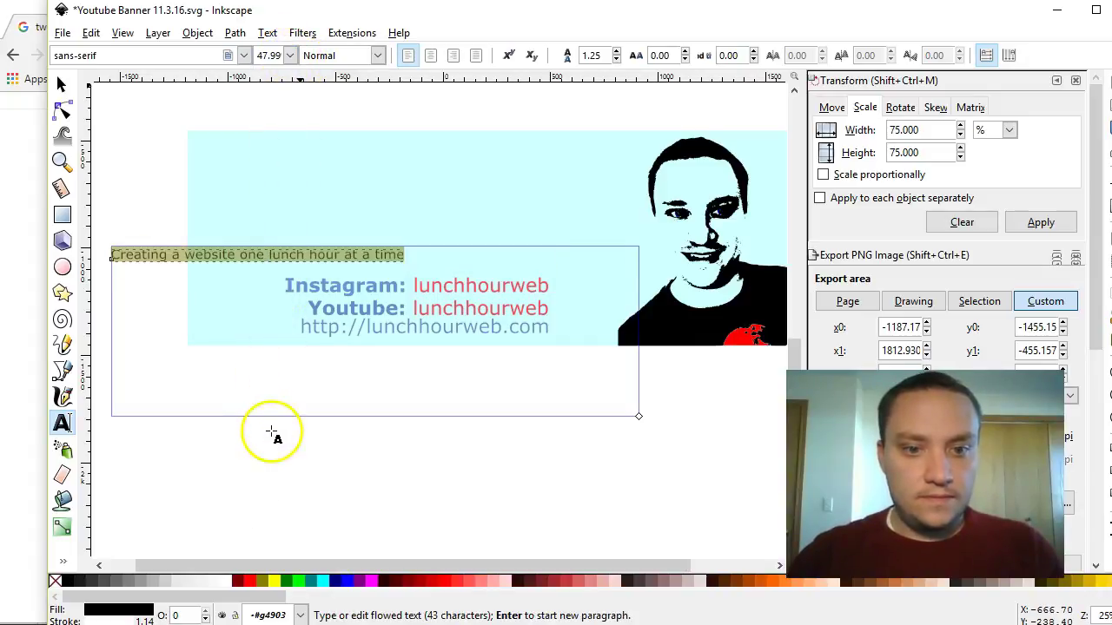
left_click(289, 55)
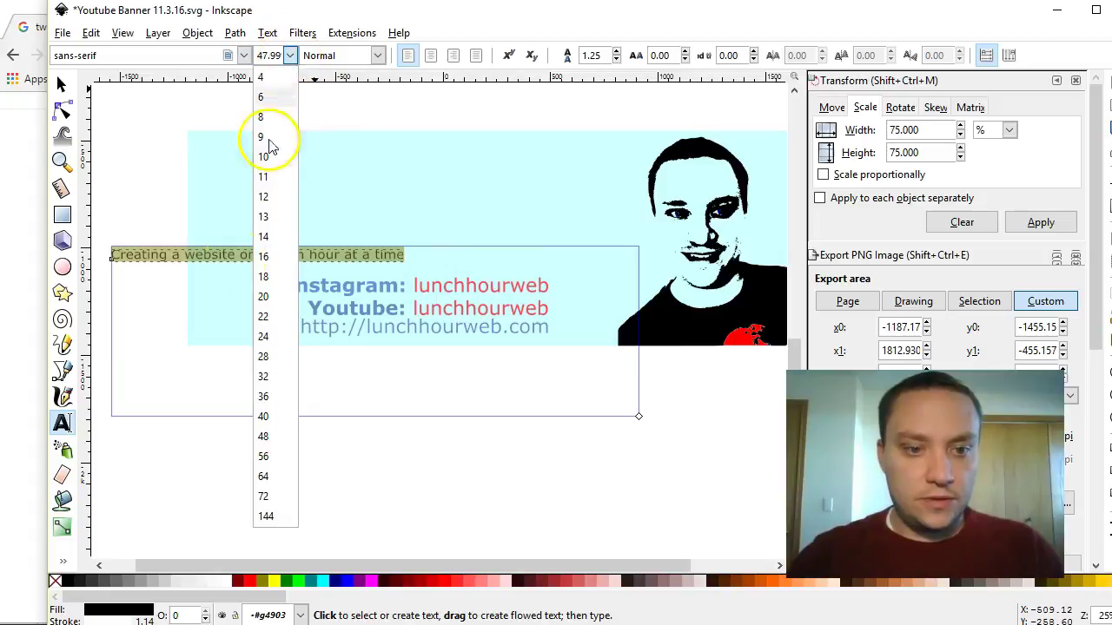
left_click(263, 476)
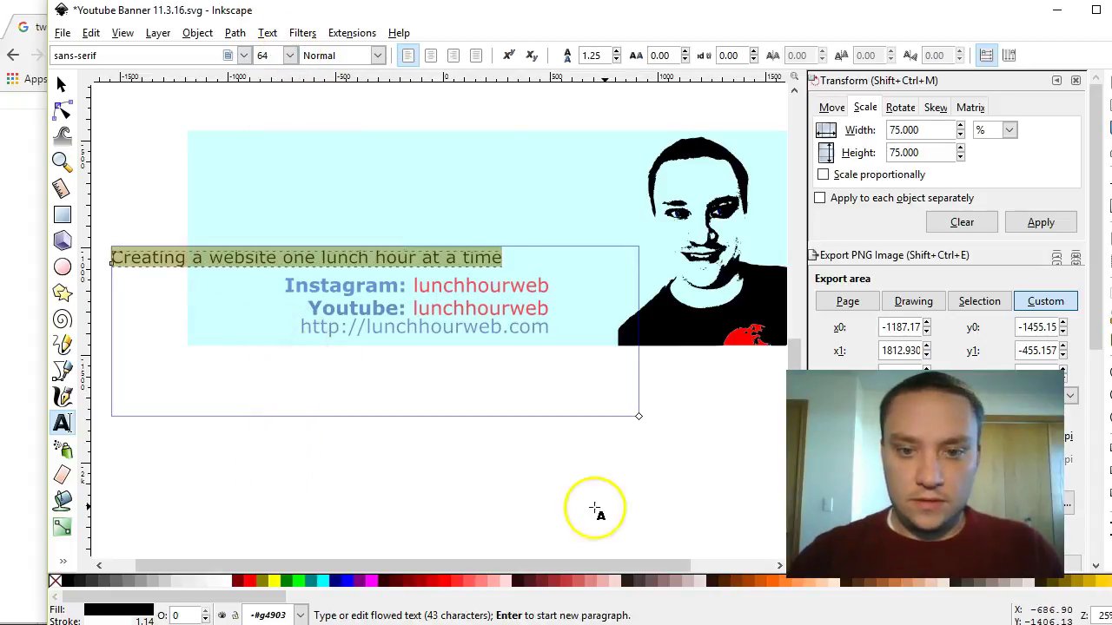
left_click_drag(638, 417, 516, 275)
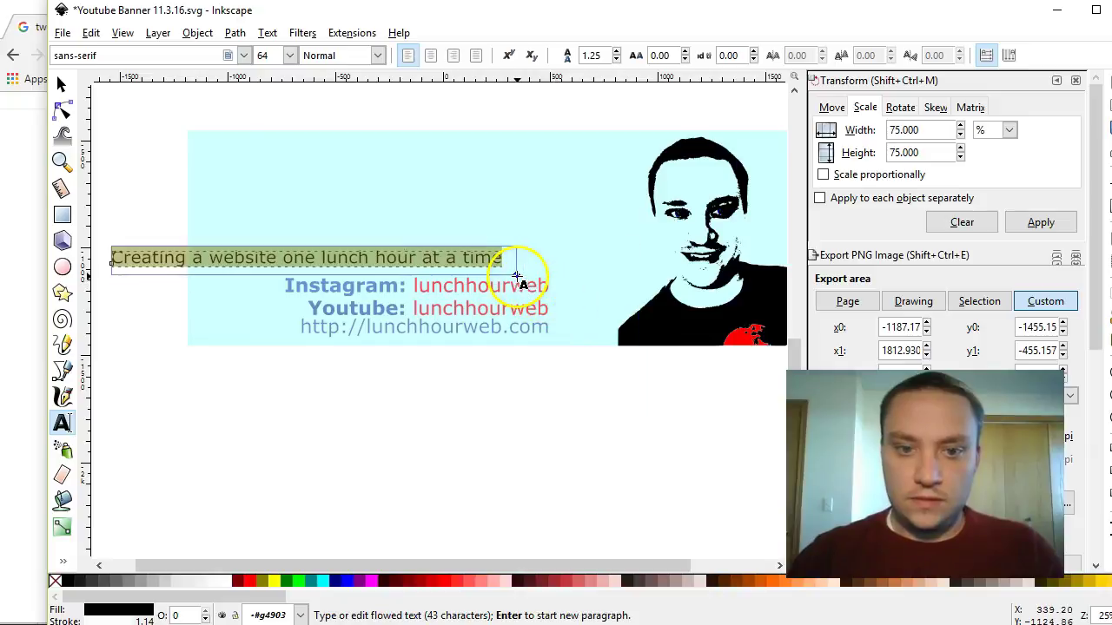
Move the tagline to the right until it lies fully inside the background rectangle, just above the Instagram line
left_click(60, 83)
key("Right")
key("Right")
key("Right")
key("Right")
key("Right")
key("Right")
key("Right")
key("Right")
key("Right")
key("Right")
key("Right")
key("Right")
key("Right")
key("Right")
key("Right")
key("Right")
key("Right")
key("Right")
key("Right")
key("Right")
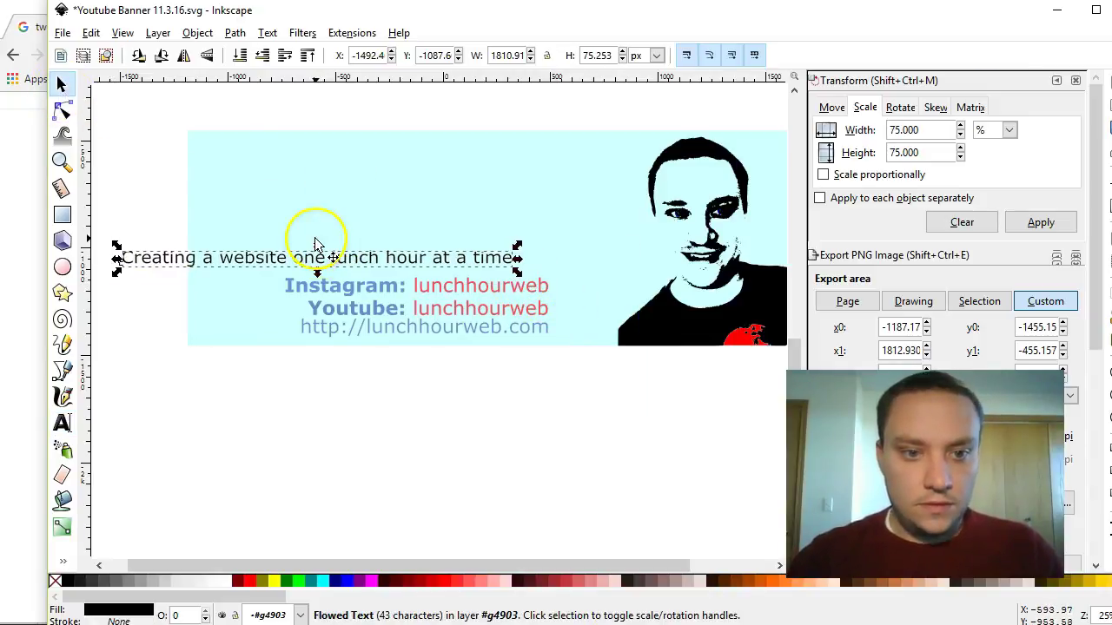
left_click_drag(318, 264, 394, 270)
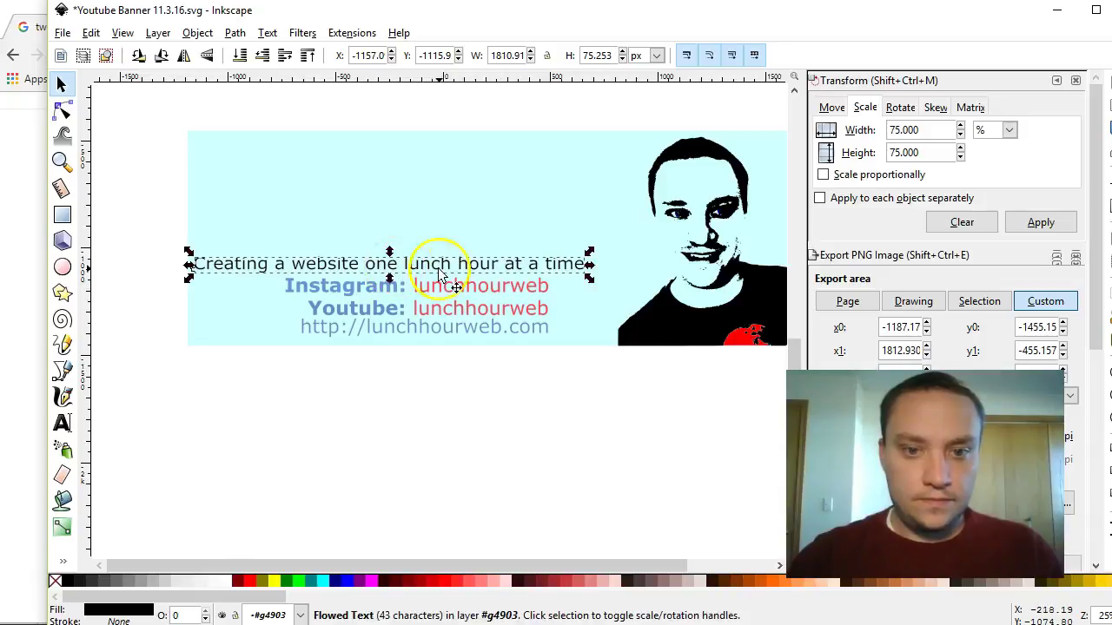
Narrow the tagline to about 1633 px wide and 87 px high, and align its right end with the contact lines
left_click_drag(581, 277, 554, 289)
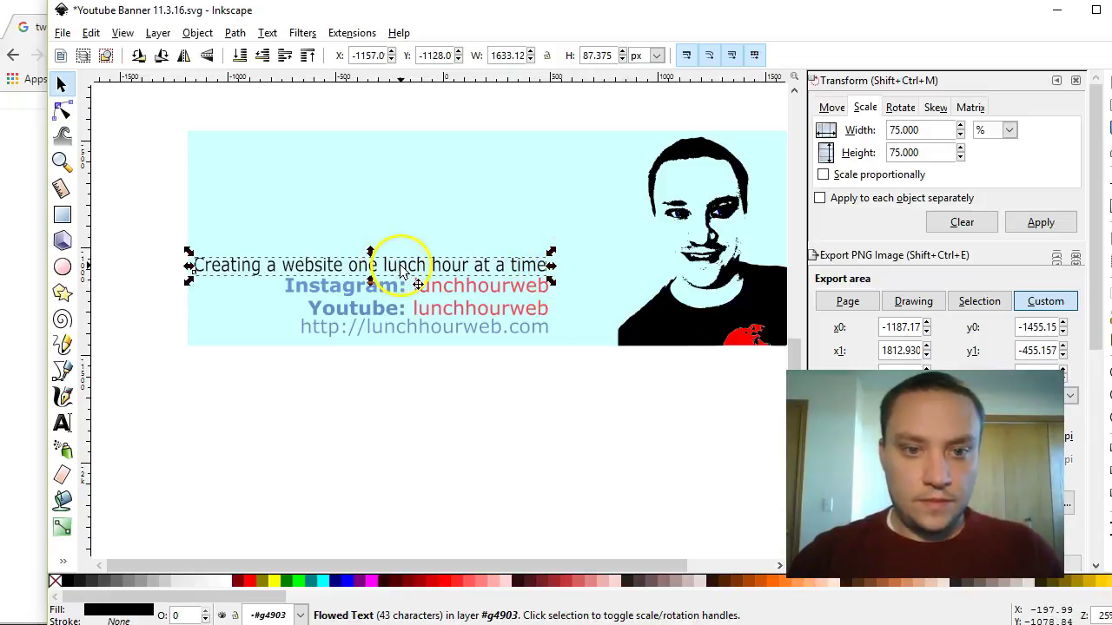
left_click_drag(400, 270, 414, 270)
left_click(568, 385)
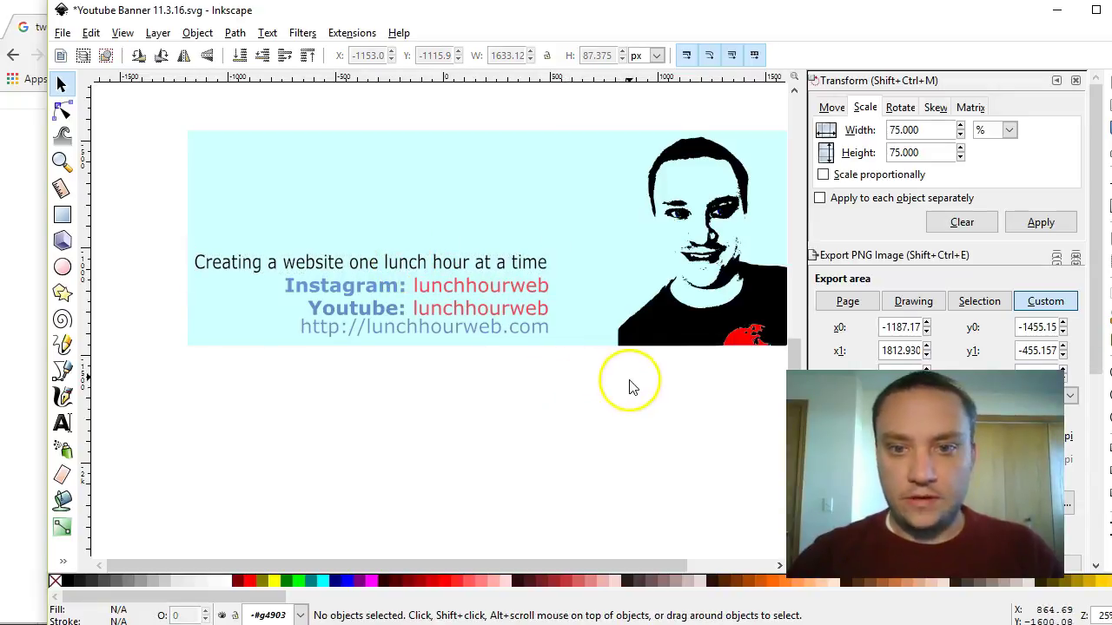
Change the background rectangle's fill to white and set the PNG export image size to 1500 by 500 pixels
left_click(596, 199)
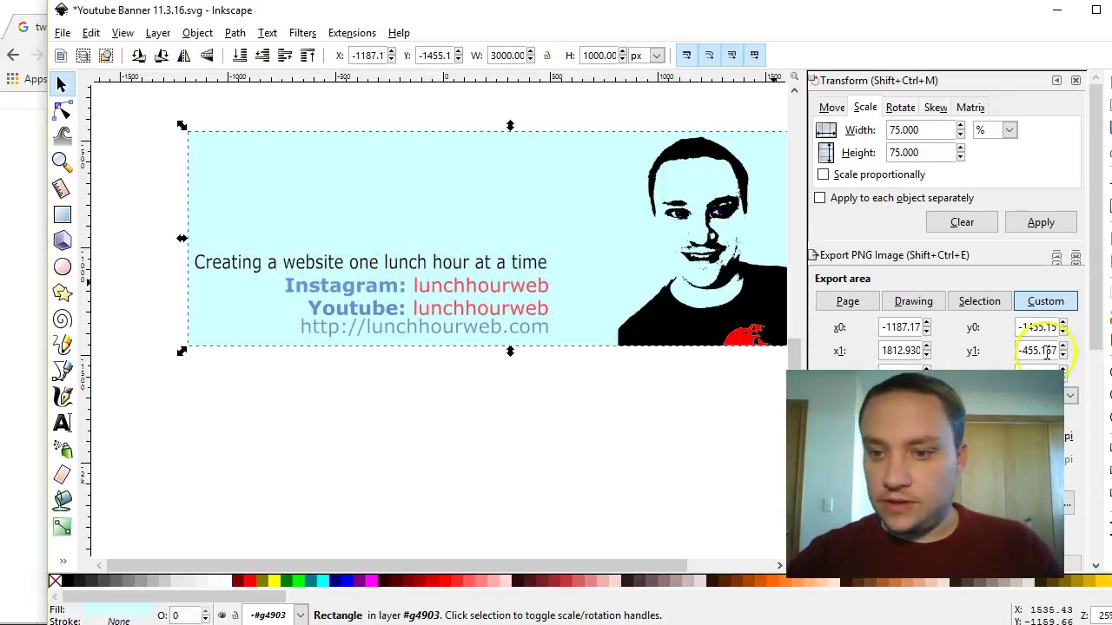
key("ctrl+shift+f")
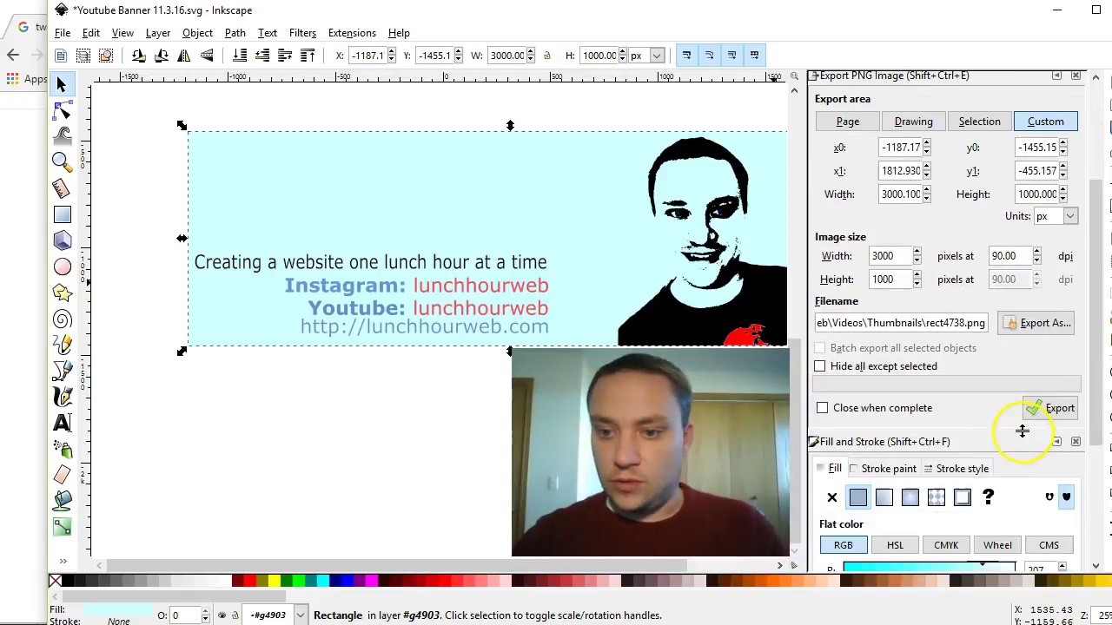
left_click_drag(986, 456, 1018, 452)
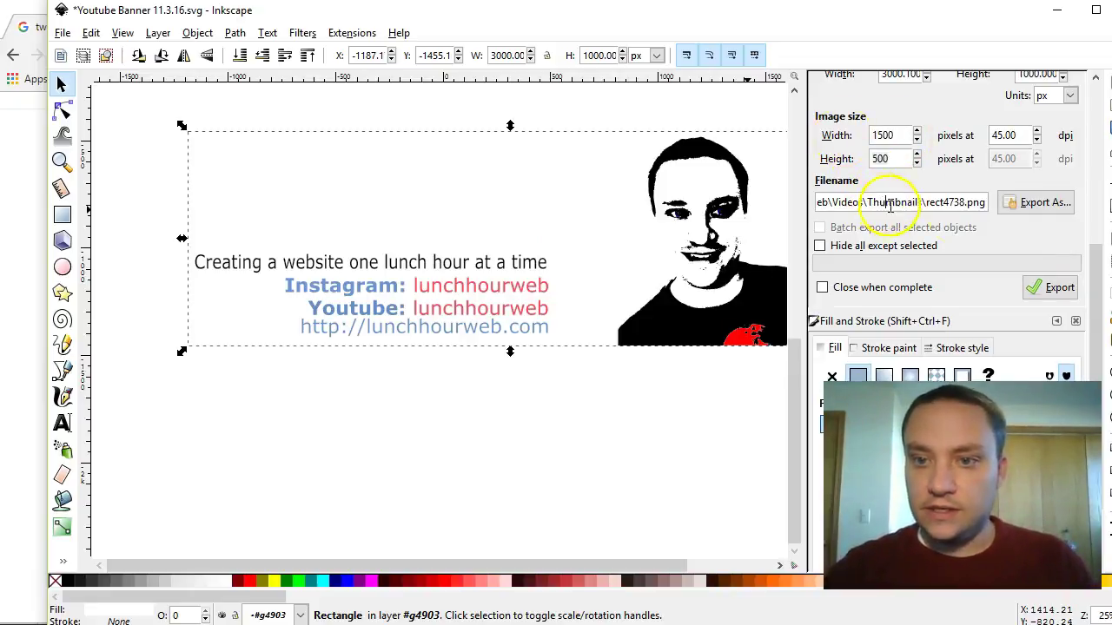
Set the PNG export file name to Twitter Header Photo 11.4.2016 in the Videos\Thumbnails folder
left_click(1045, 204)
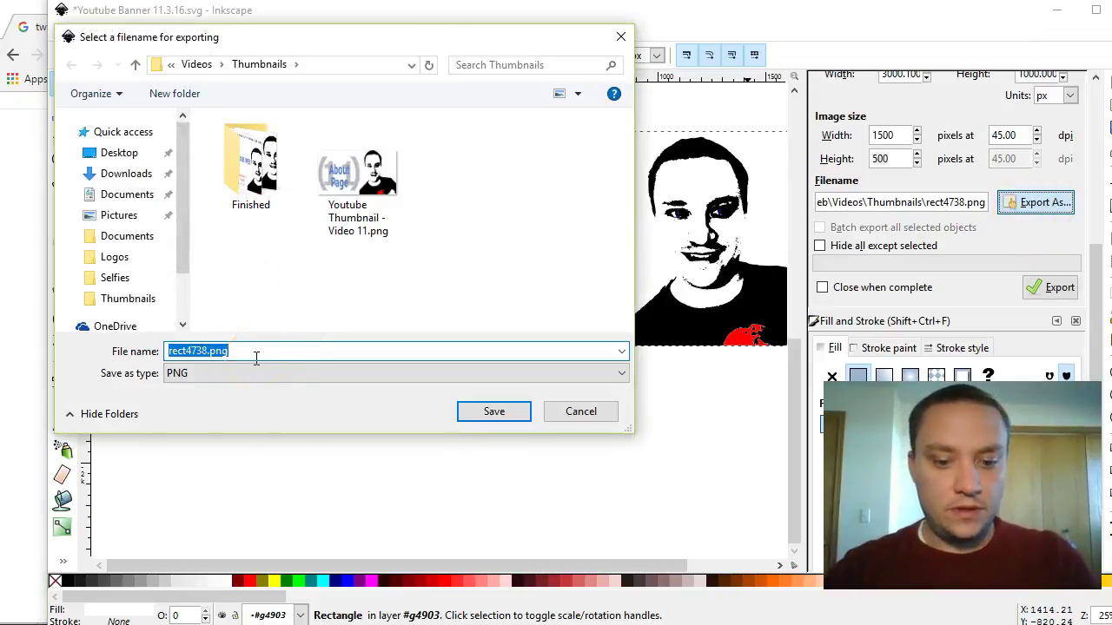
type("Twitter")
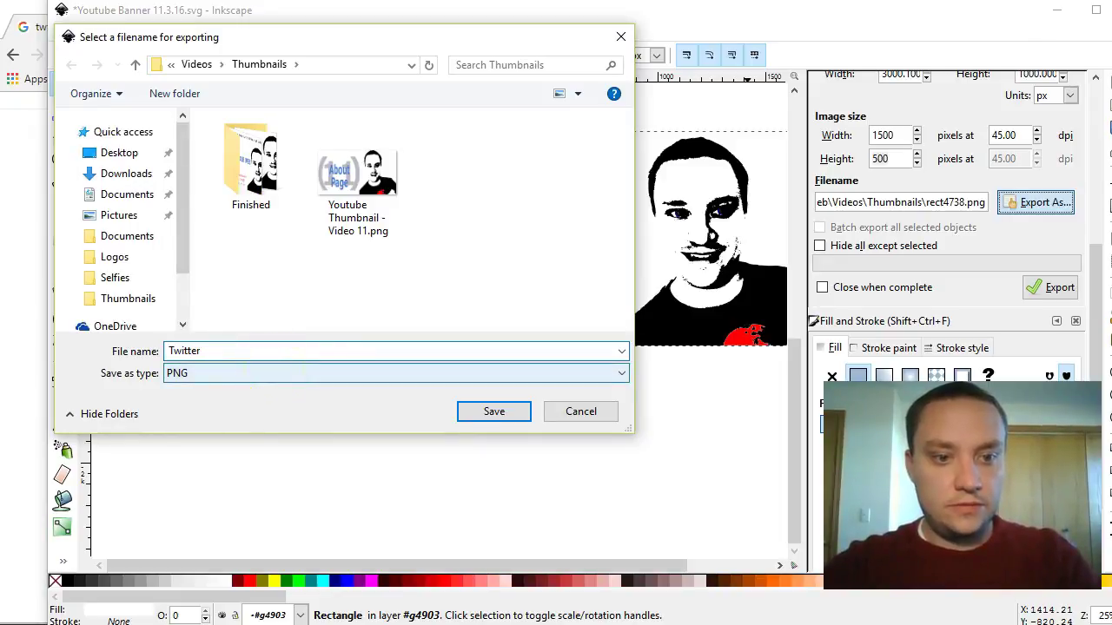
key("alt+Tab")
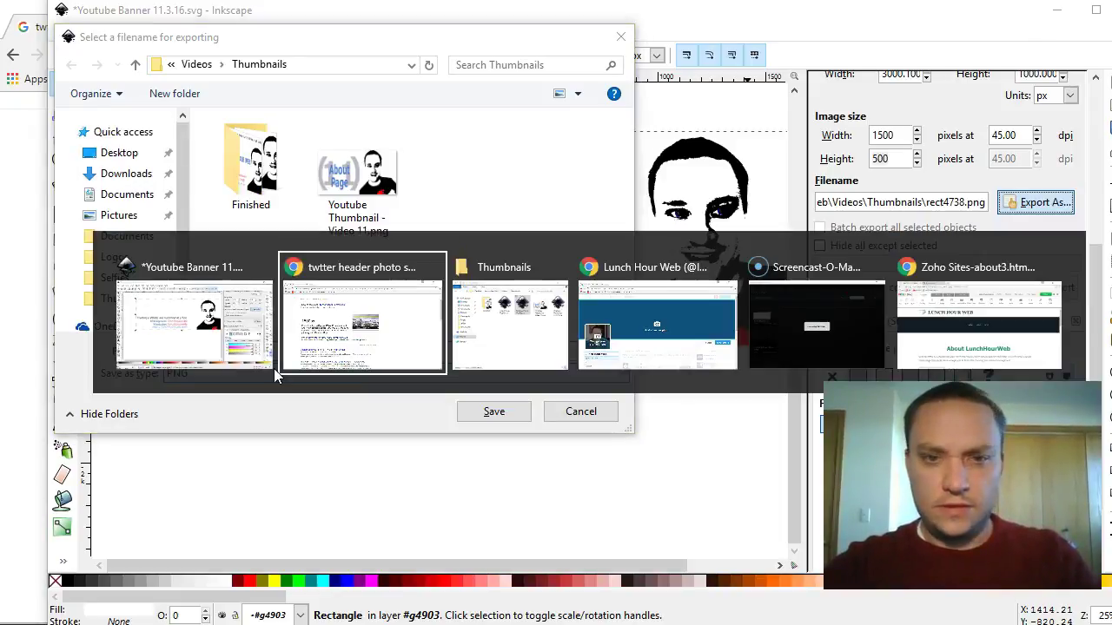
key("alt+Tab")
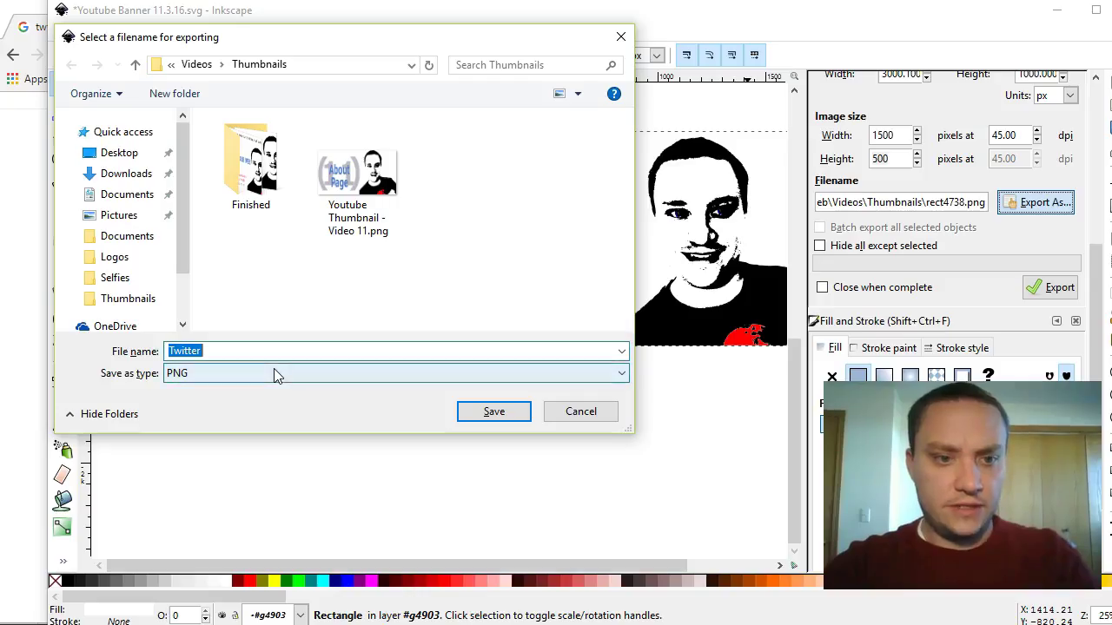
key("Right")
type("Header")
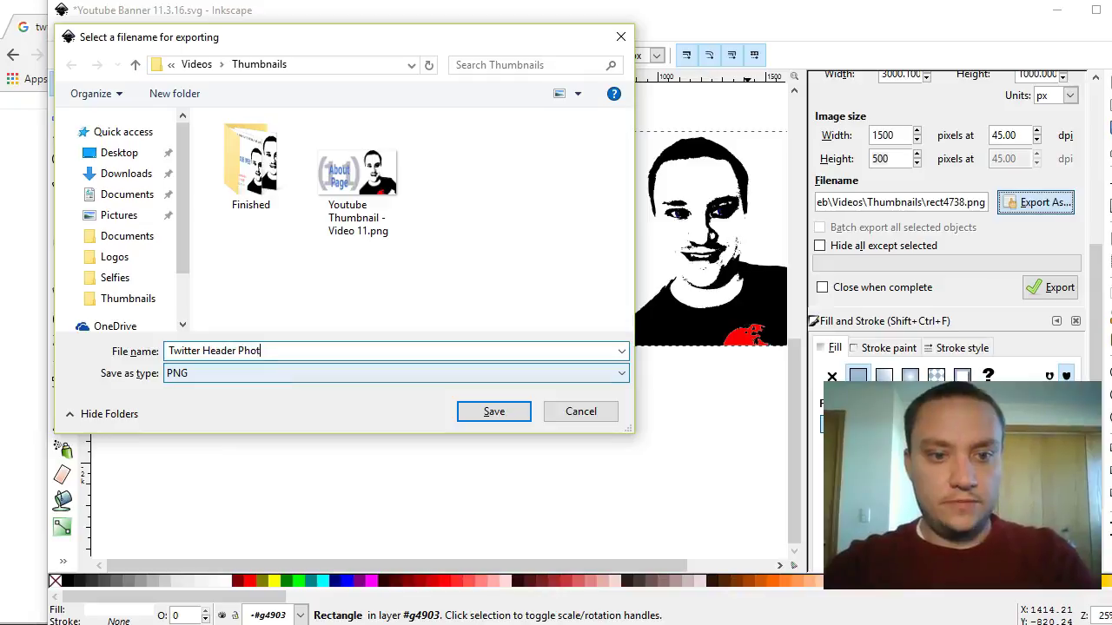
type(" Photo 11.4.2016")
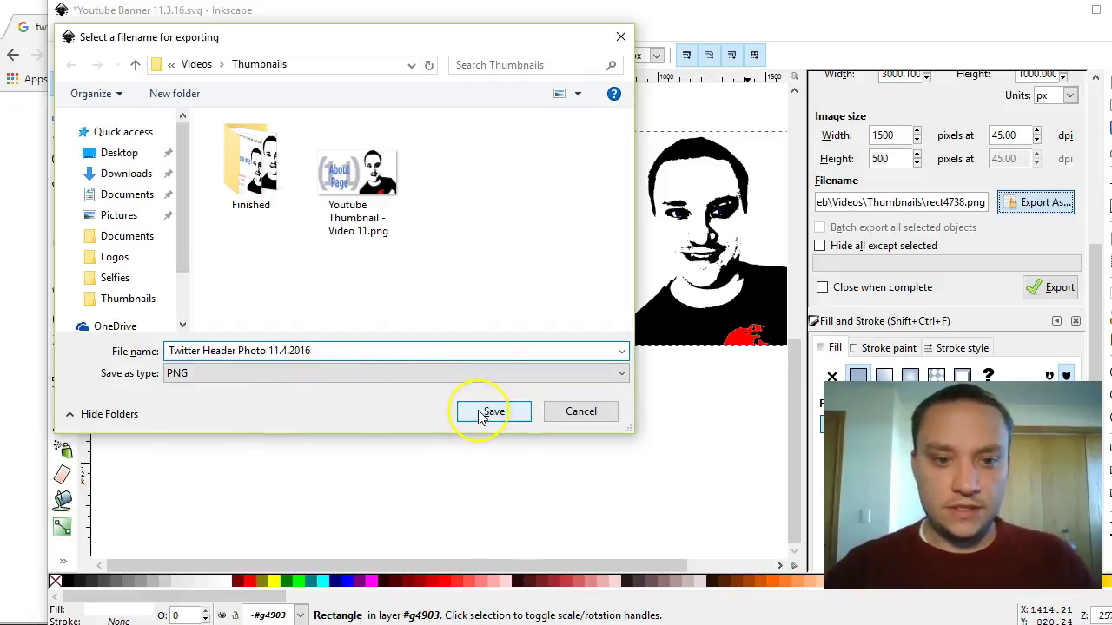
left_click(492, 411)
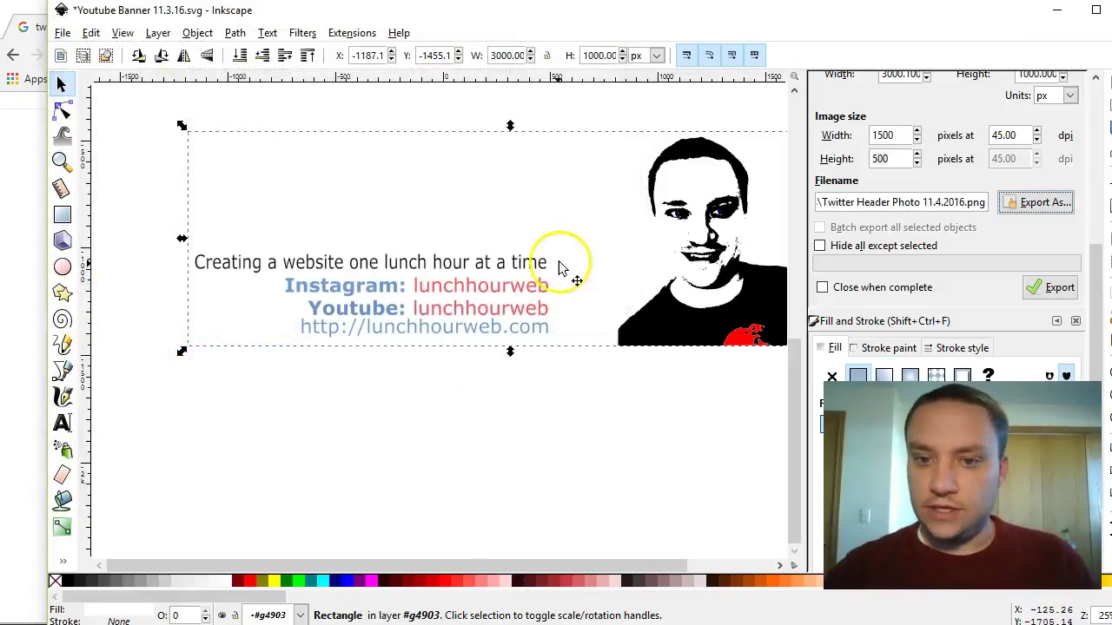
Export the selected background rectangle's area with the banner artwork as the PNG file
left_click_drag(647, 565, 680, 568)
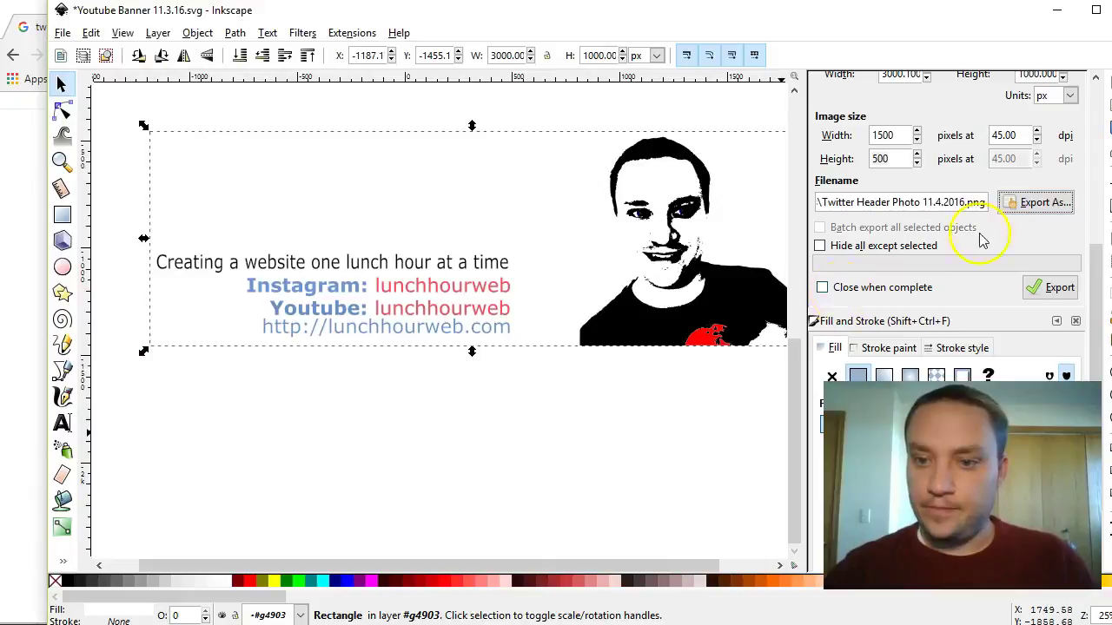
scroll(975, 238, "down", 2)
left_click(1059, 197)
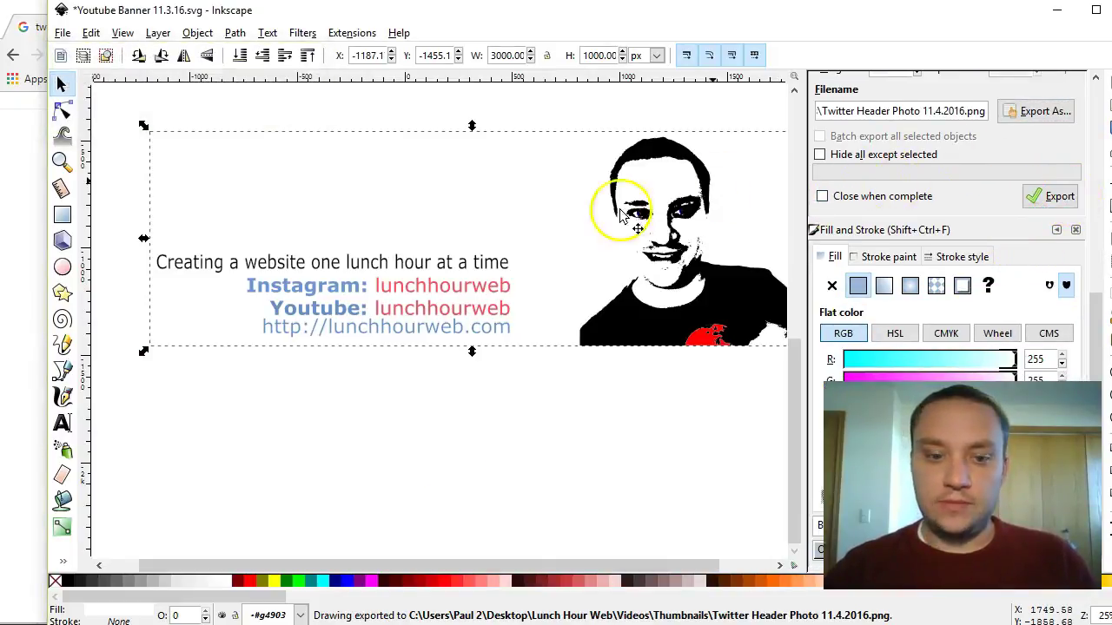
Open the exported Twitter Header Photo 11.4.2016.png from the Thumbnails folder to check it, and close the preview and folder
left_click(239, 624)
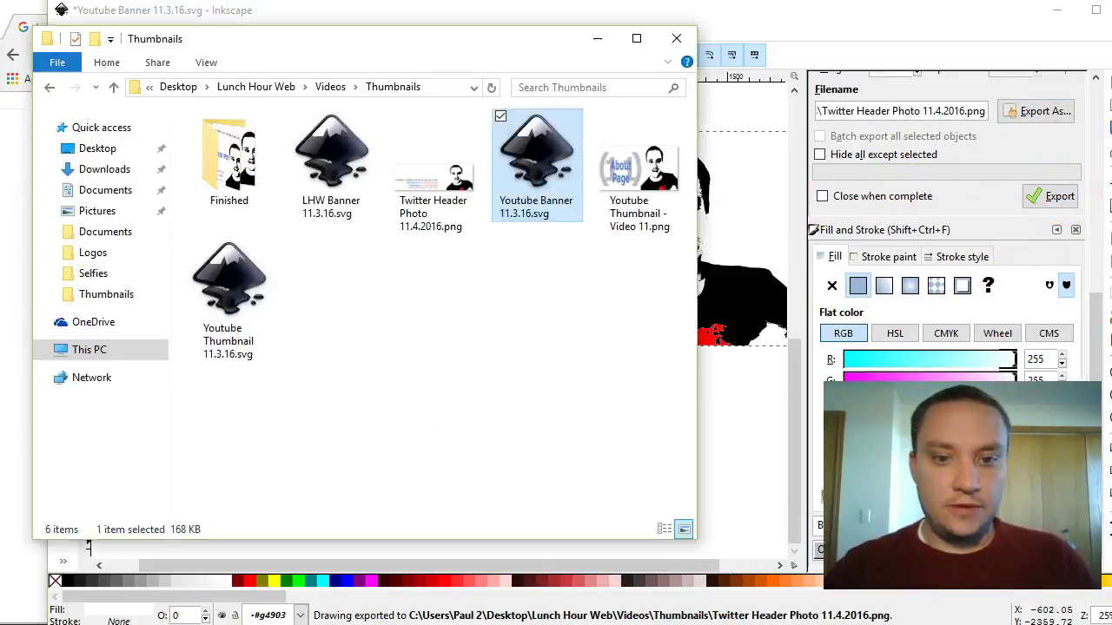
left_click(439, 204)
double_click(439, 204)
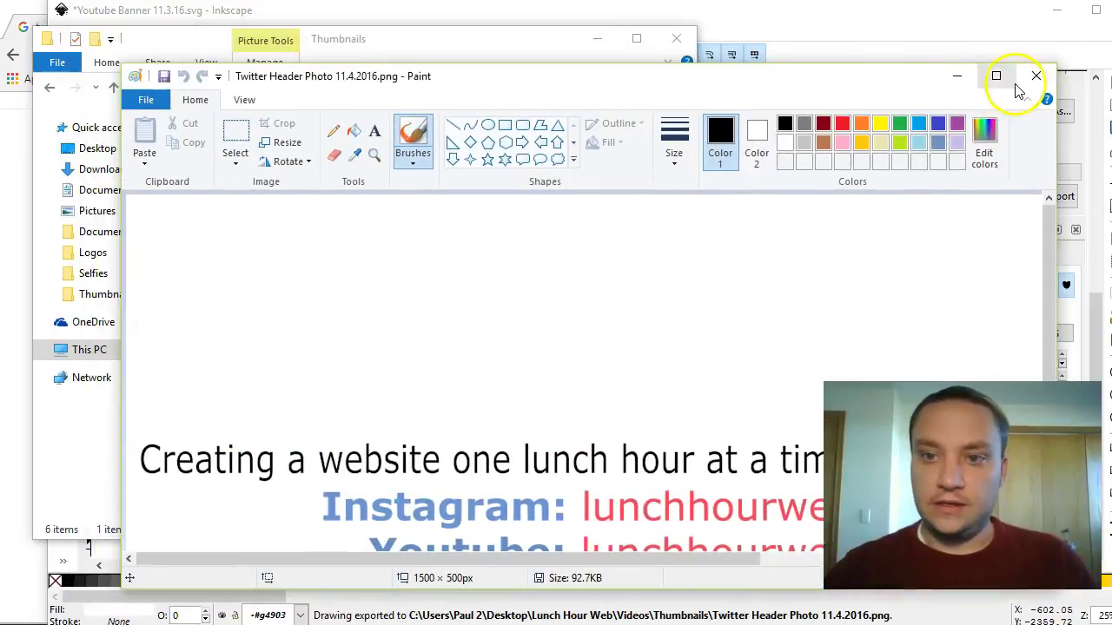
left_click(1037, 75)
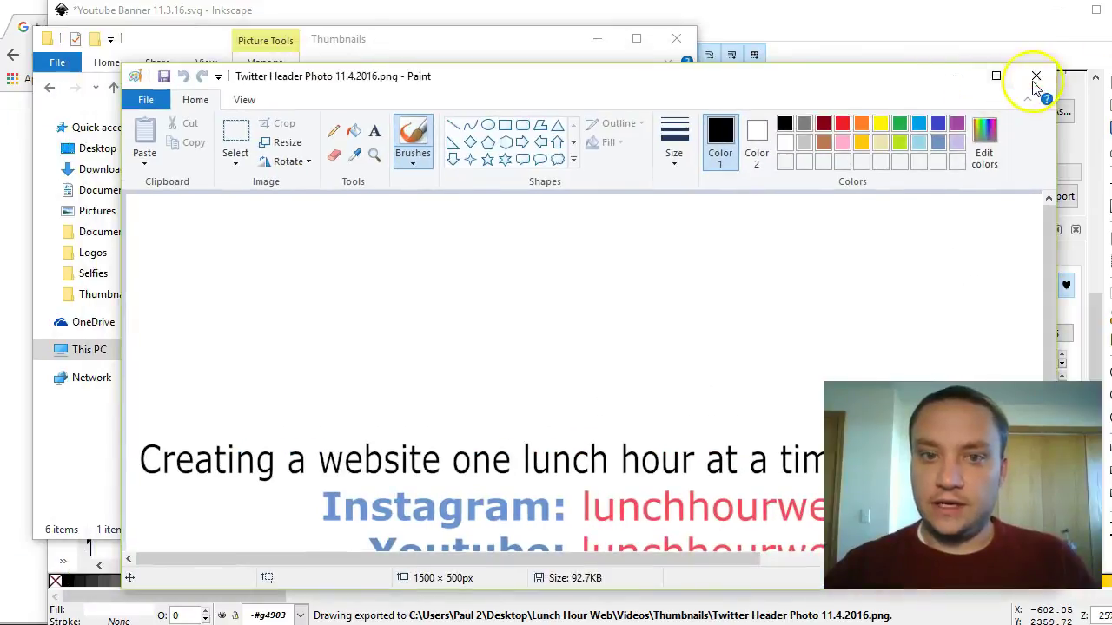
left_click(597, 38)
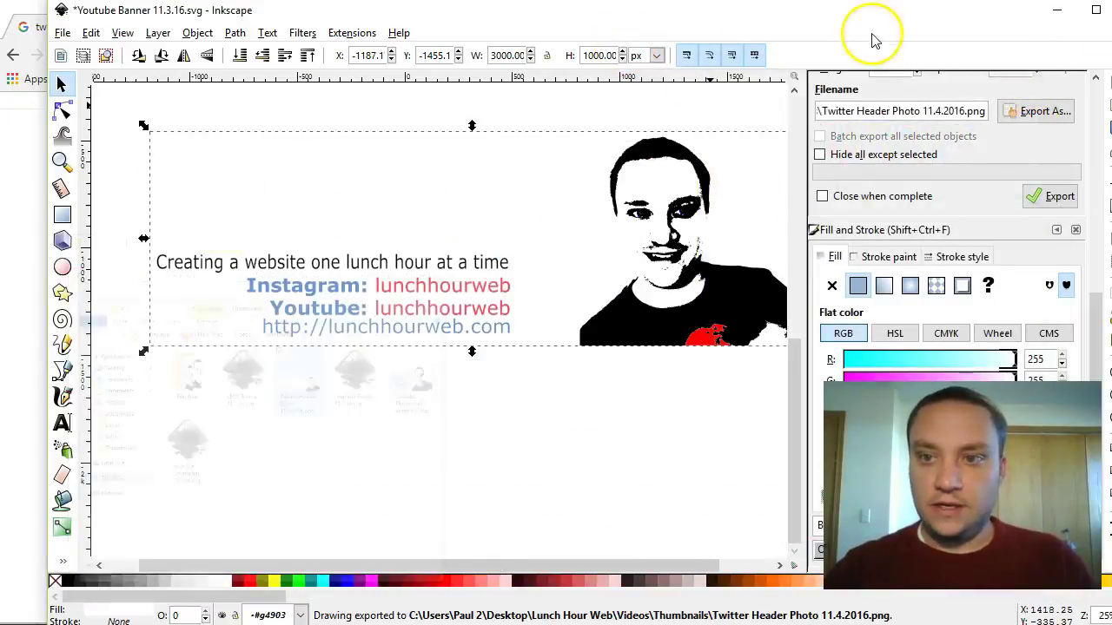
Switch to the Twitter profile in Chrome and choose Twitter Header Photo 11.4.2016.png from the Videos\Thumbnails folder as the header photo
left_click(1061, 12)
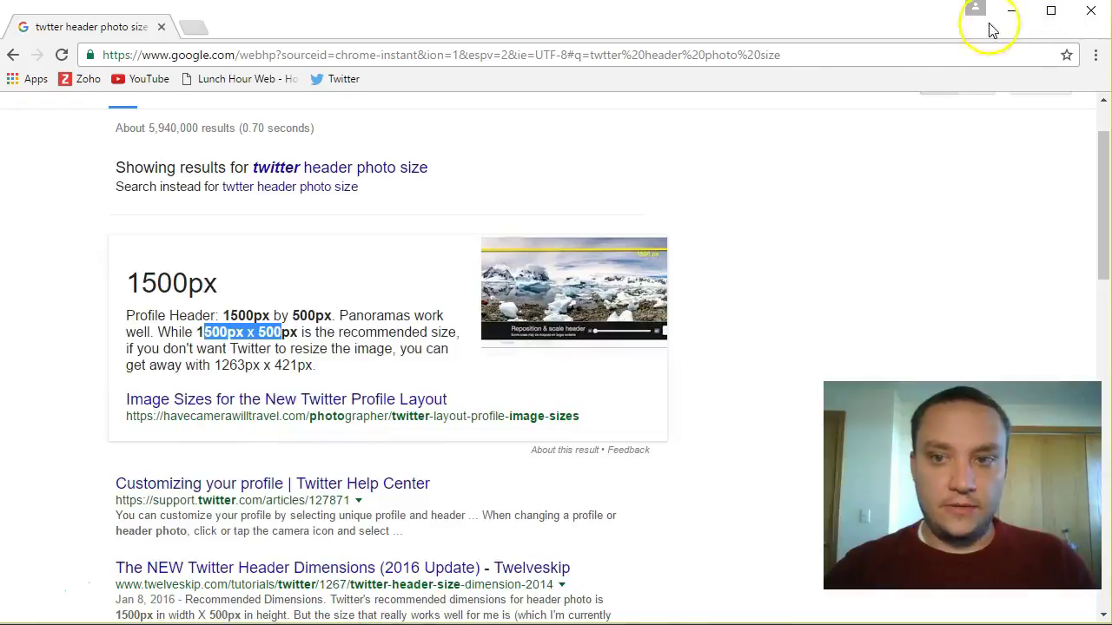
left_click(1008, 14)
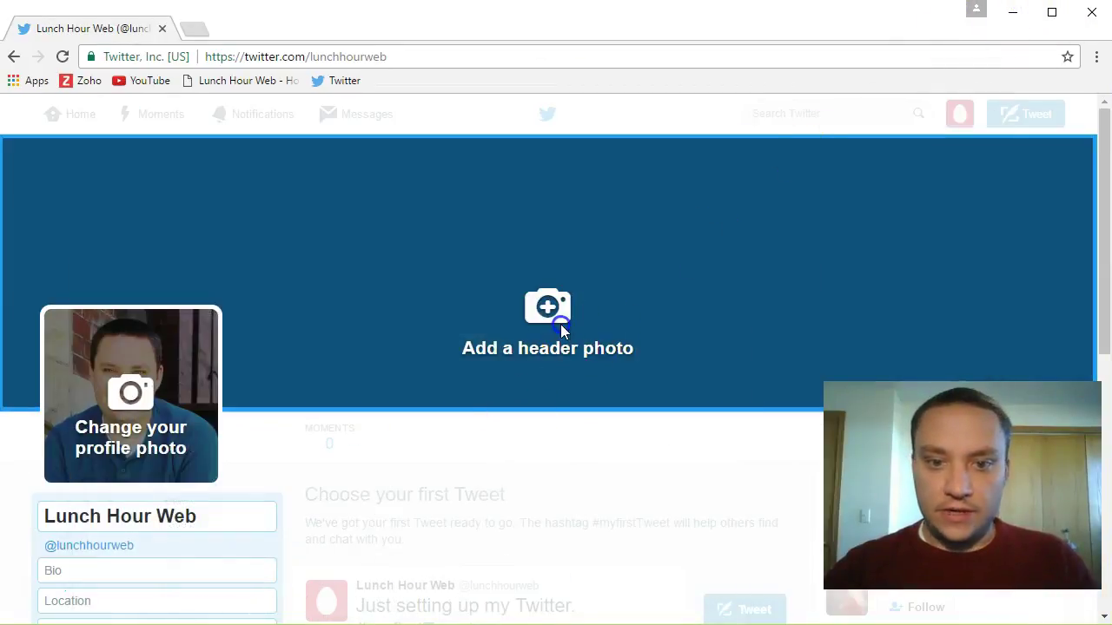
left_click(561, 326)
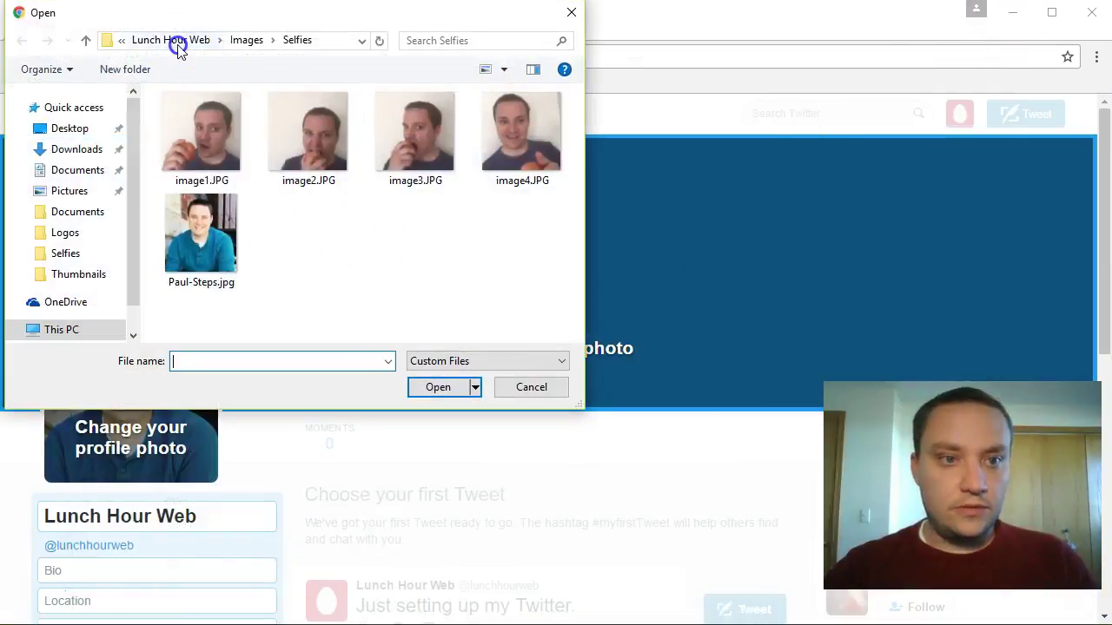
left_click(178, 48)
double_click(192, 160)
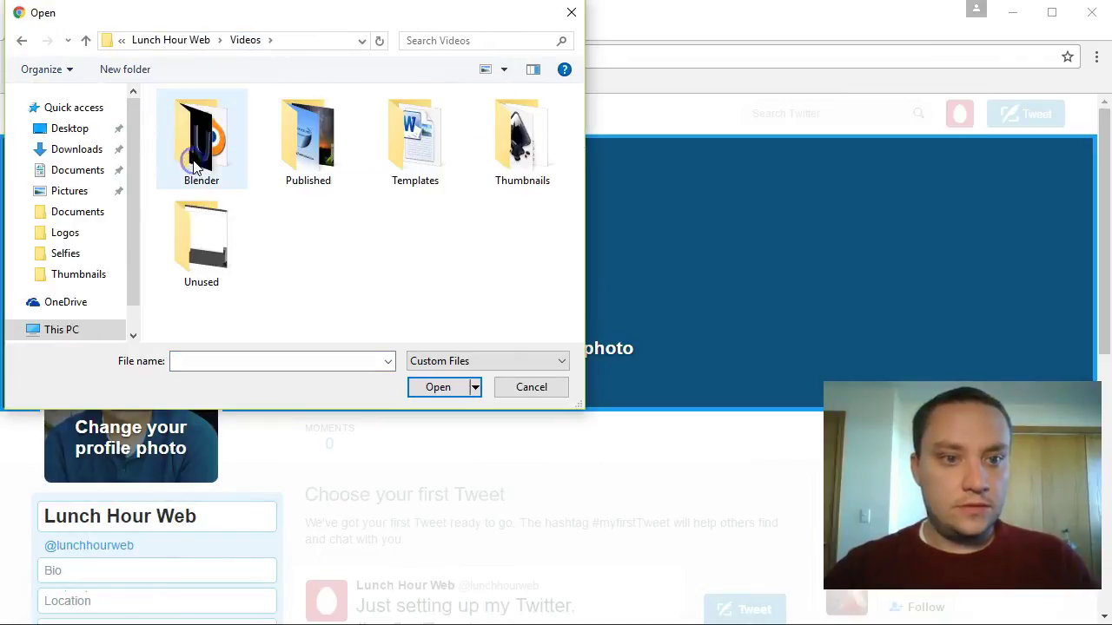
left_click(379, 172)
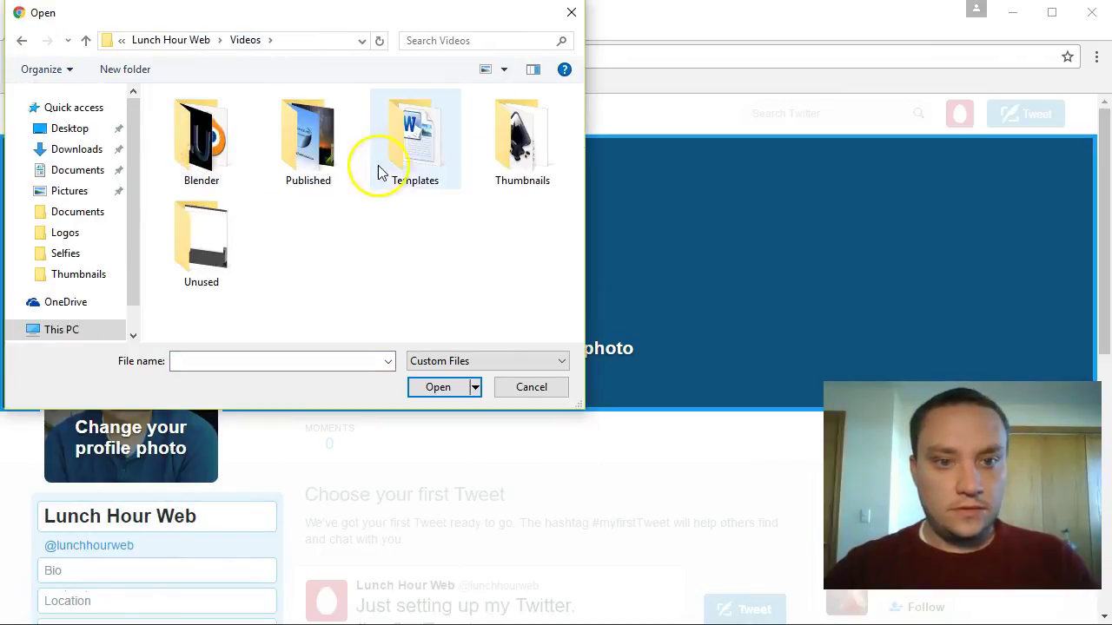
double_click(509, 169)
left_click(300, 161)
left_click(437, 388)
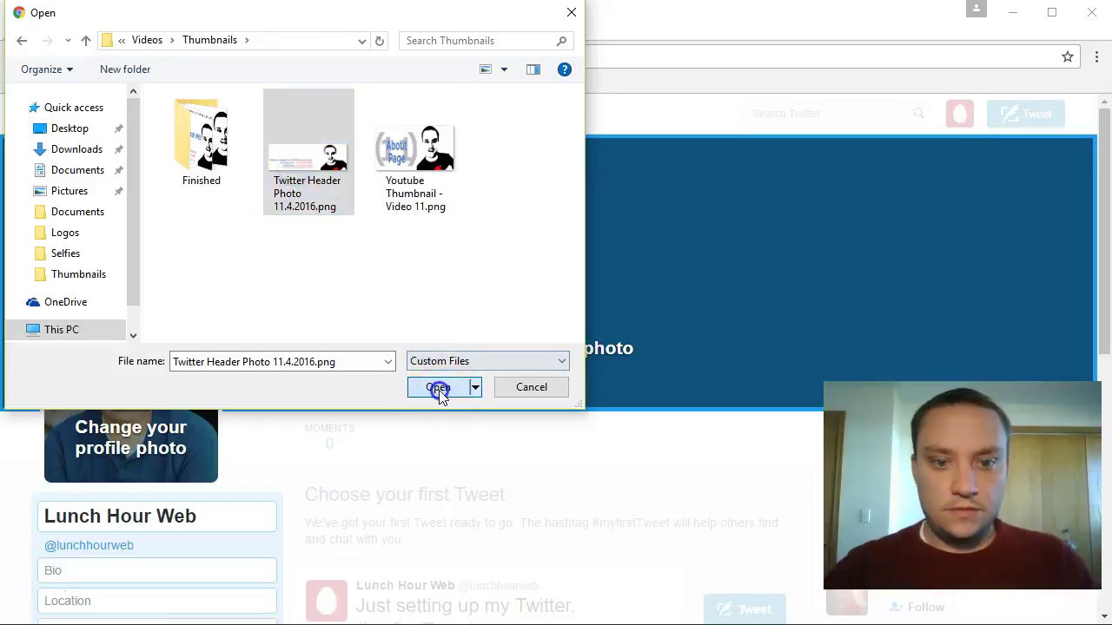
Keep the header photo at its minimum scale and apply it to the profile
left_click(490, 400)
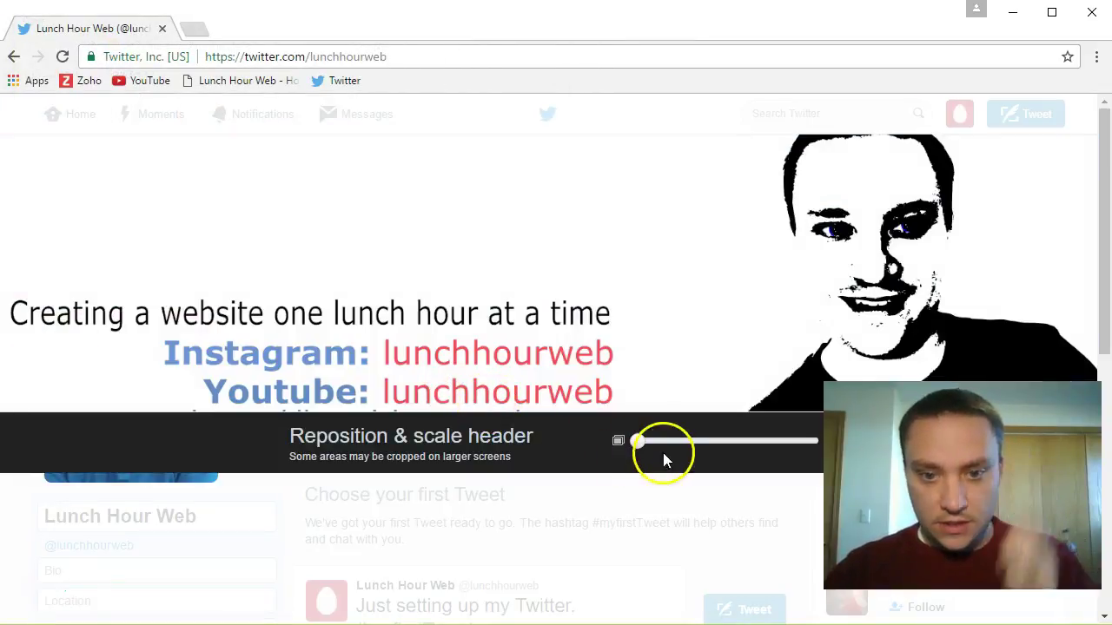
mouse_move(639, 442)
left_mouse_down()
mouse_move(701, 456)
mouse_move(817, 454)
mouse_move(632, 448)
left_mouse_up()
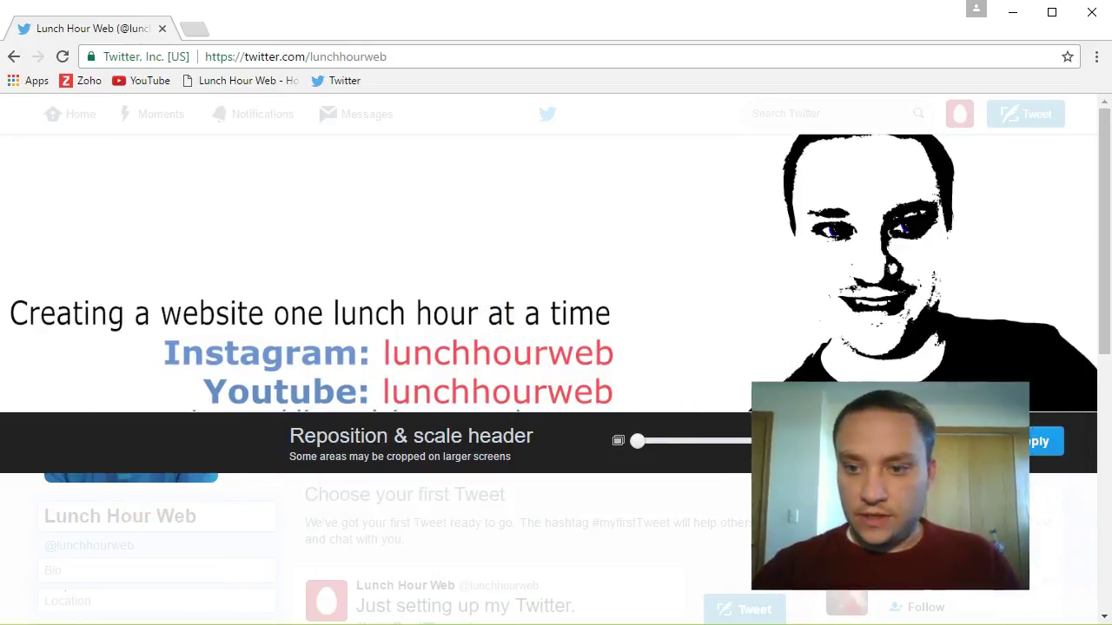
left_click(1031, 444)
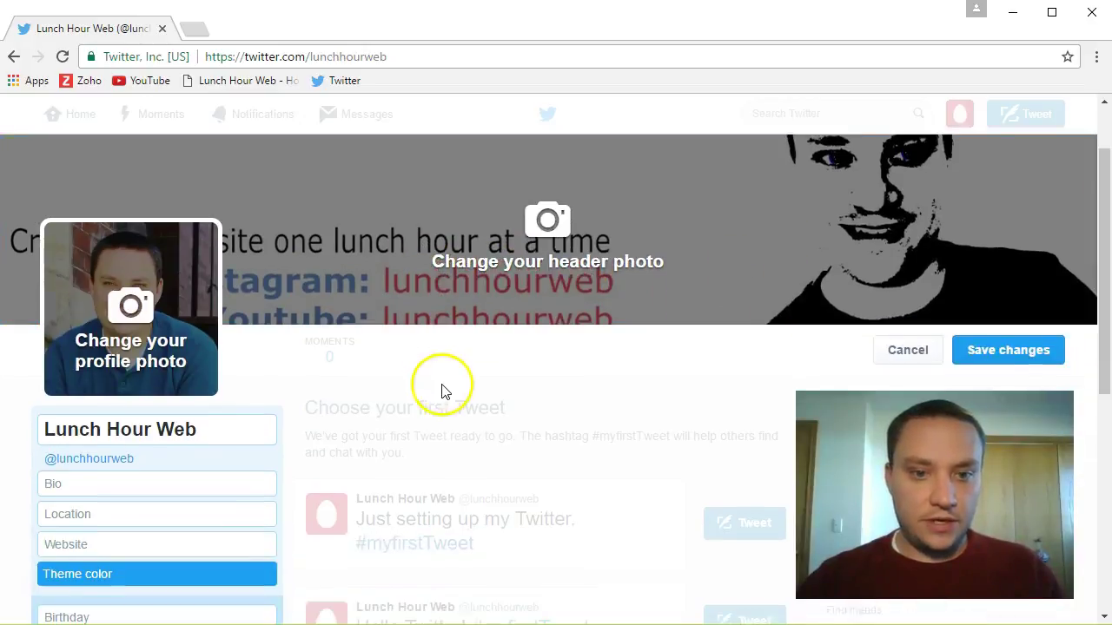
Examine how the header photo fits around the profile picture and compare it with the banner in Inkscape
scroll(516, 391, "down", 4)
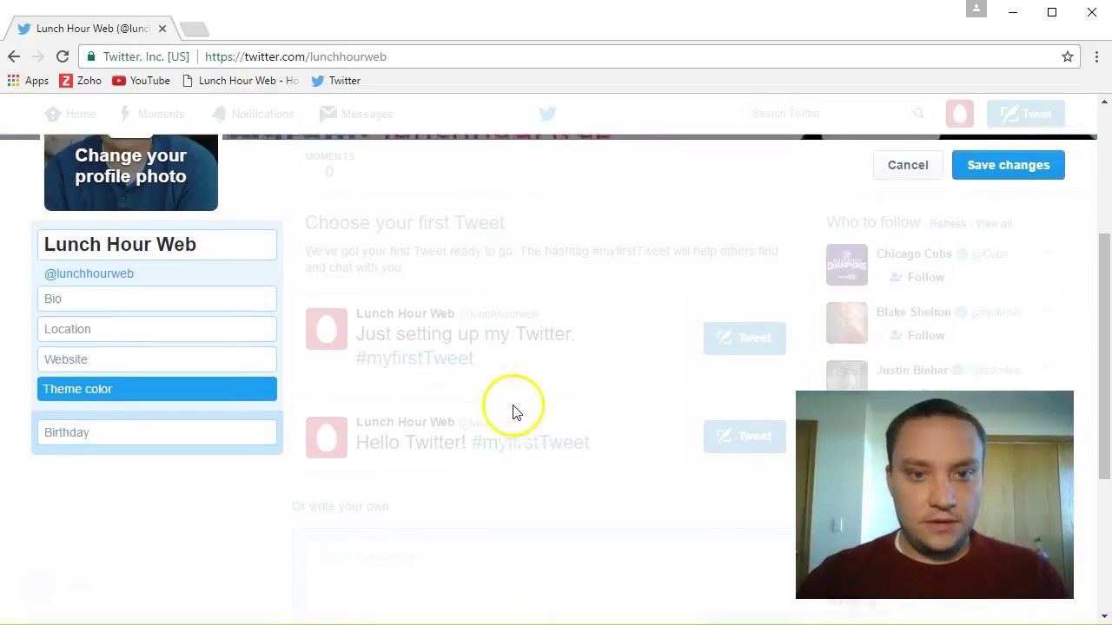
scroll(514, 409, "up", 4)
scroll(515, 413, "down", 1)
scroll(516, 413, "up", 1)
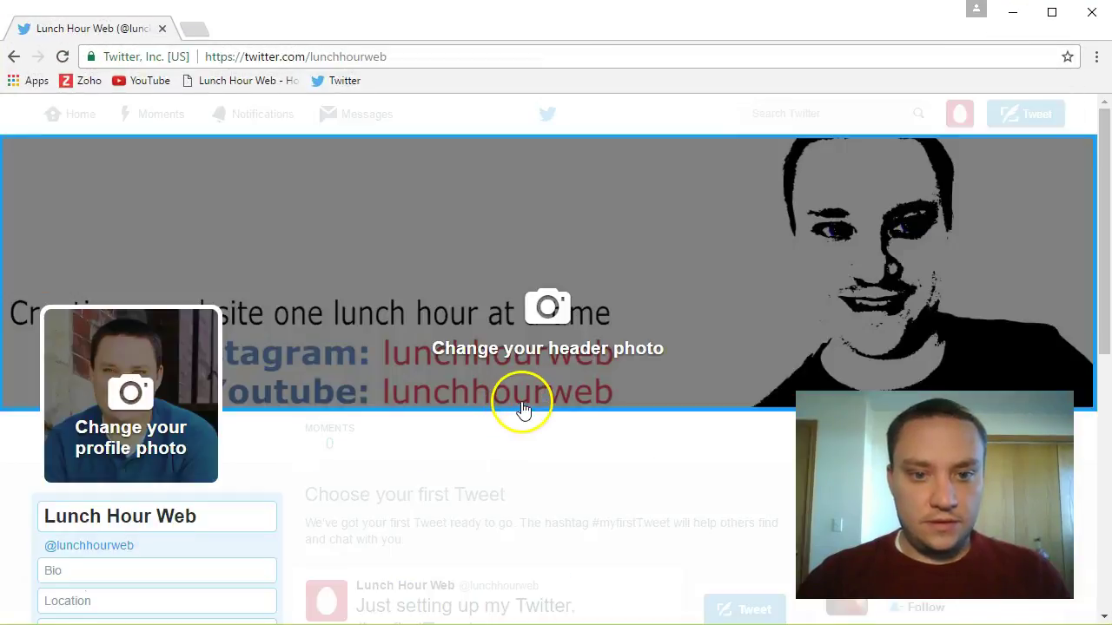
scroll(522, 408, "down", 1)
scroll(522, 408, "up", 1)
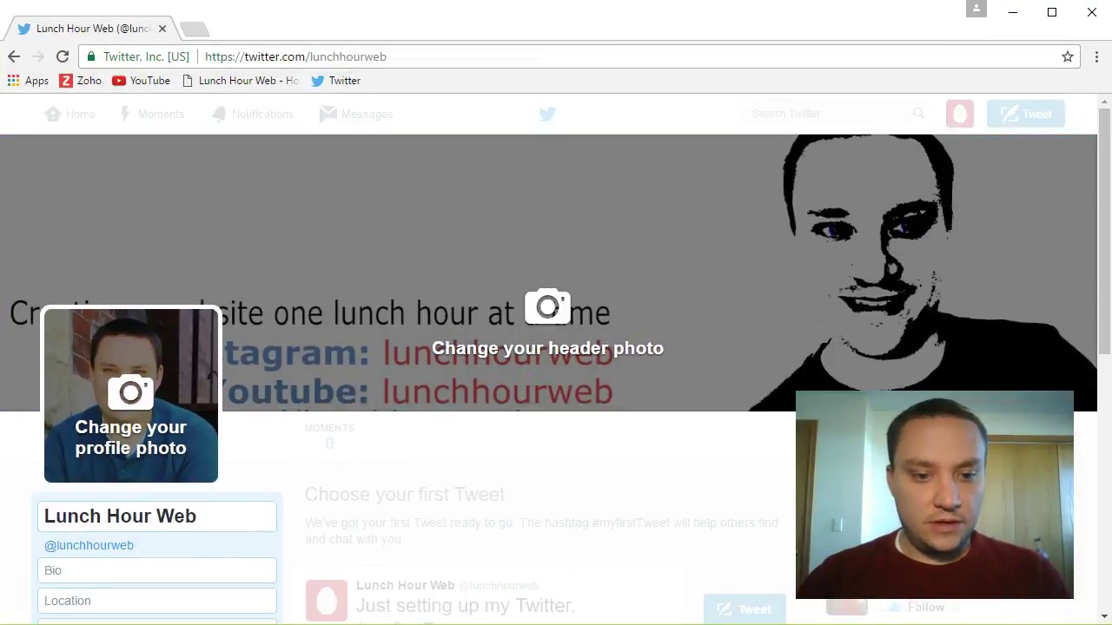
key("alt+Tab")
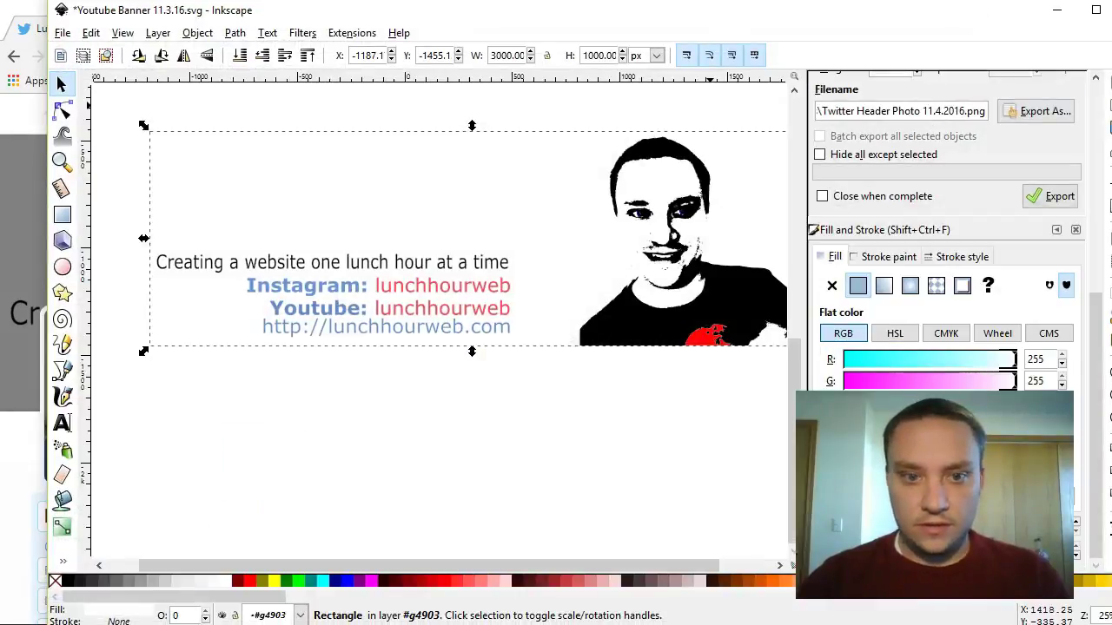
key("alt+Tab")
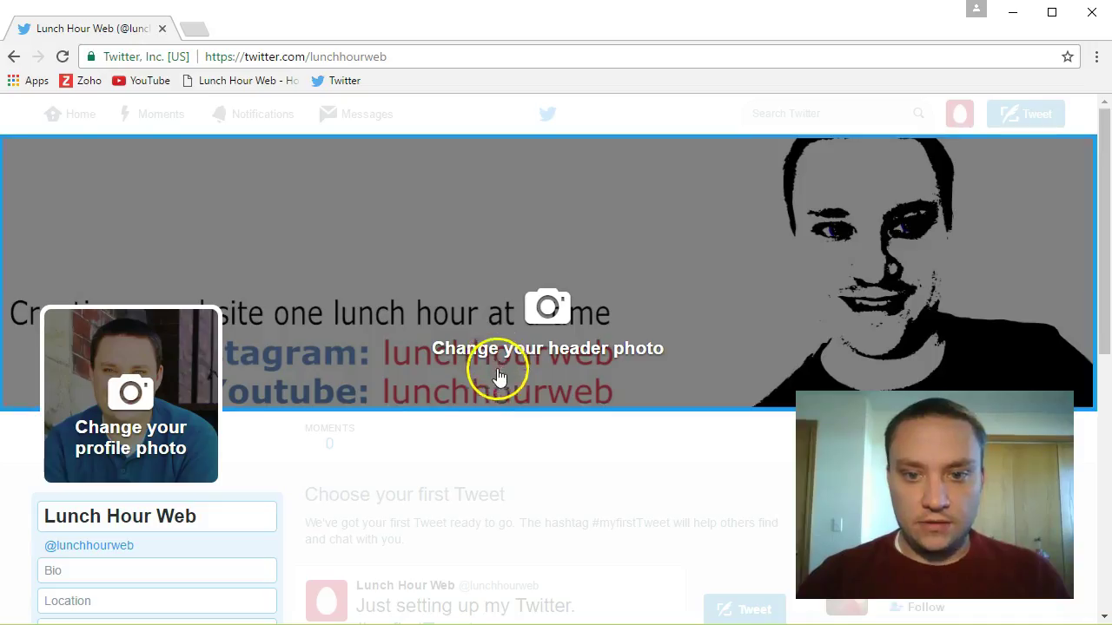
scroll(826, 330, "down", 1)
scroll(869, 334, "up", 1)
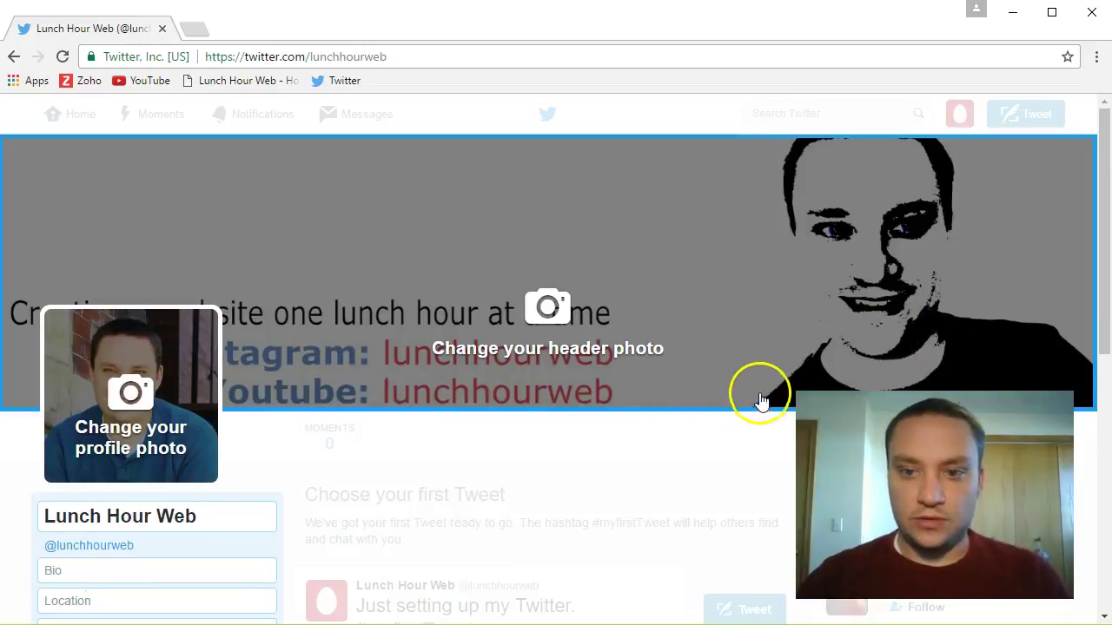
key("alt+Tab")
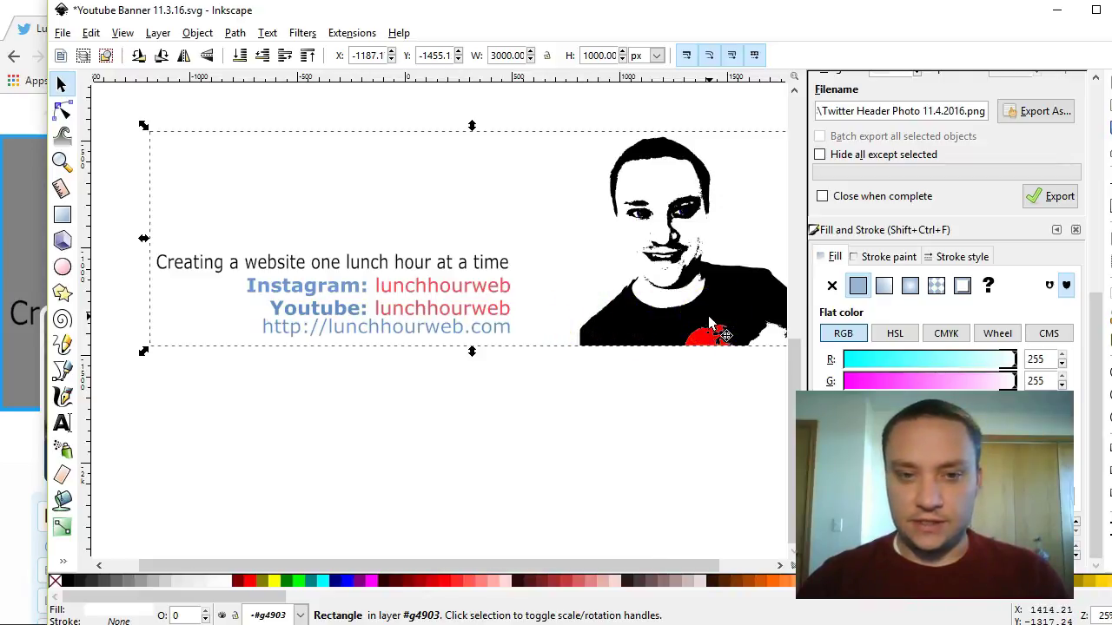
key("alt+Tab")
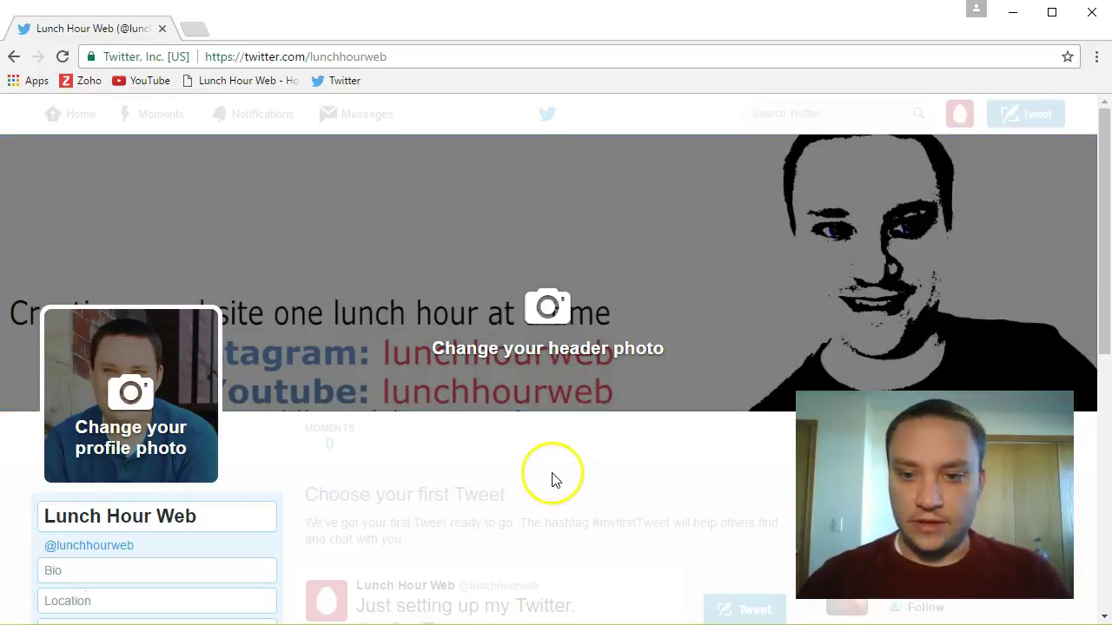
Replace the profile's display name with the account owner's full name and save the profile changes
left_click(224, 521)
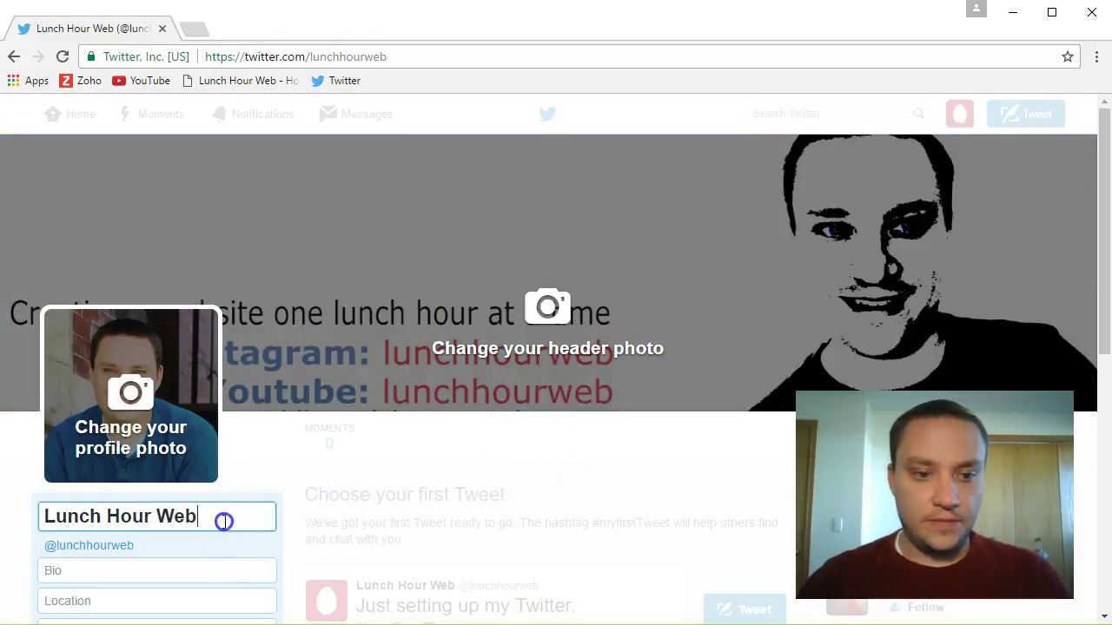
left_click_drag(224, 522, 64, 514)
type("Paul Stevens")
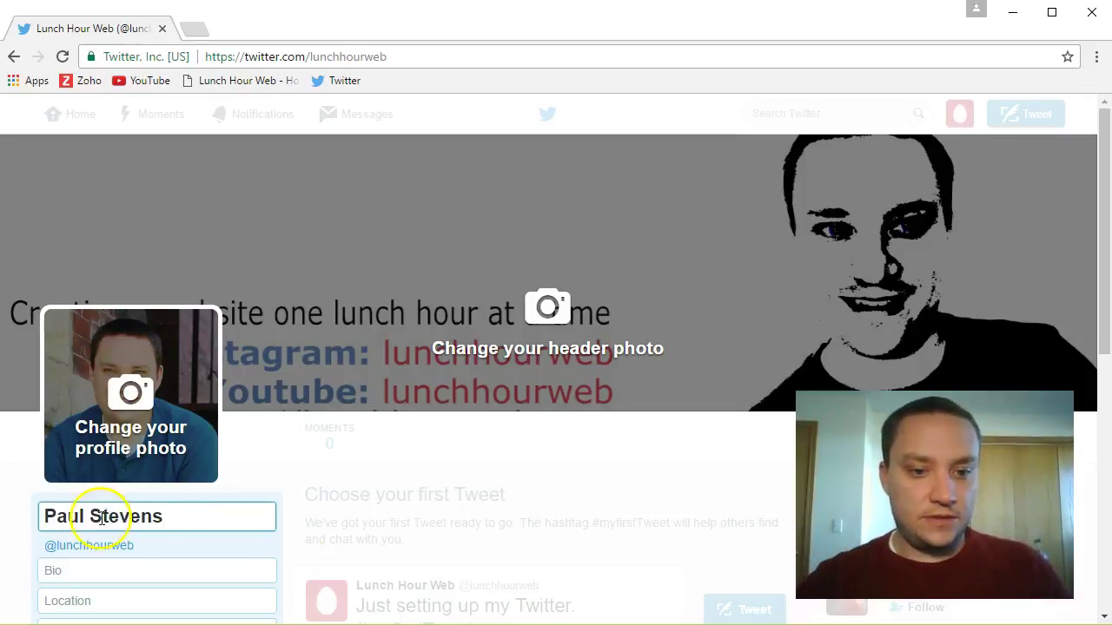
left_click(579, 469)
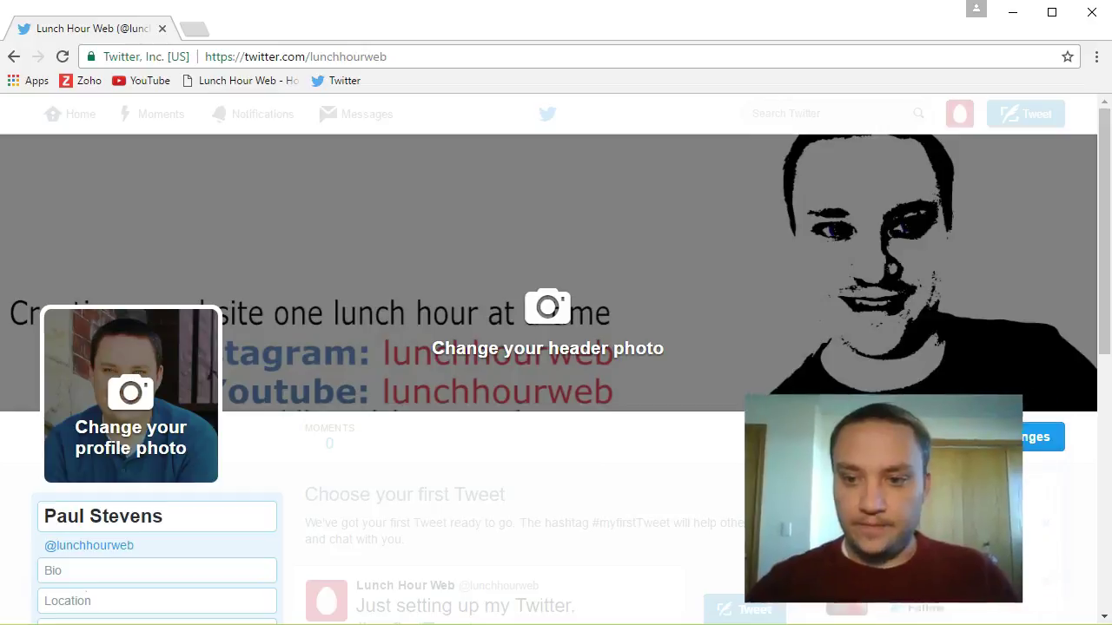
left_click(1018, 456)
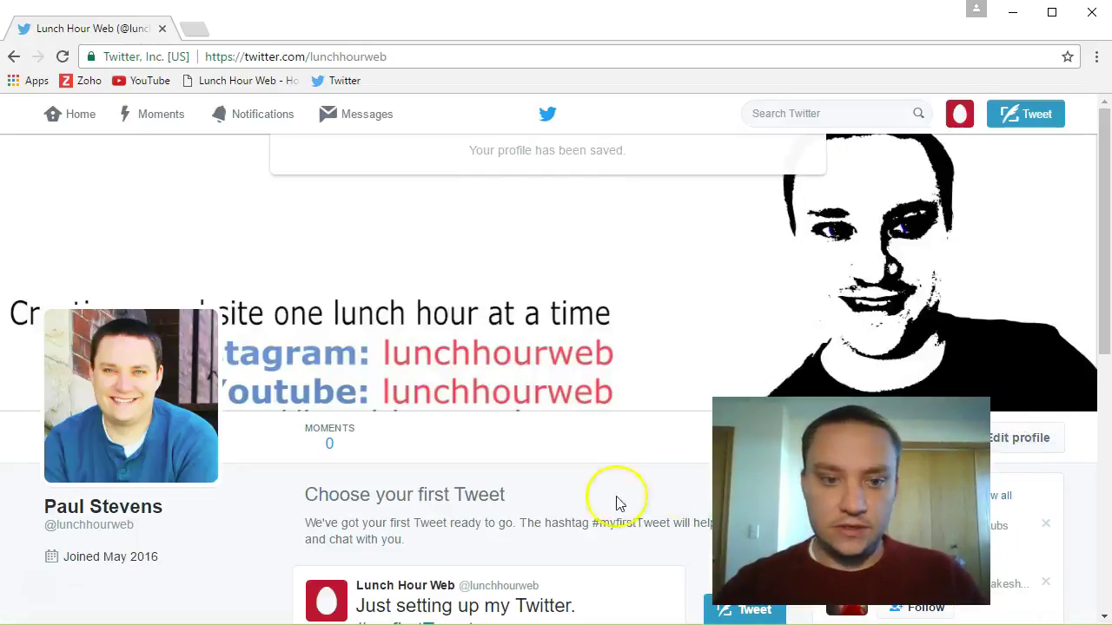
scroll(569, 495, "down", 1)
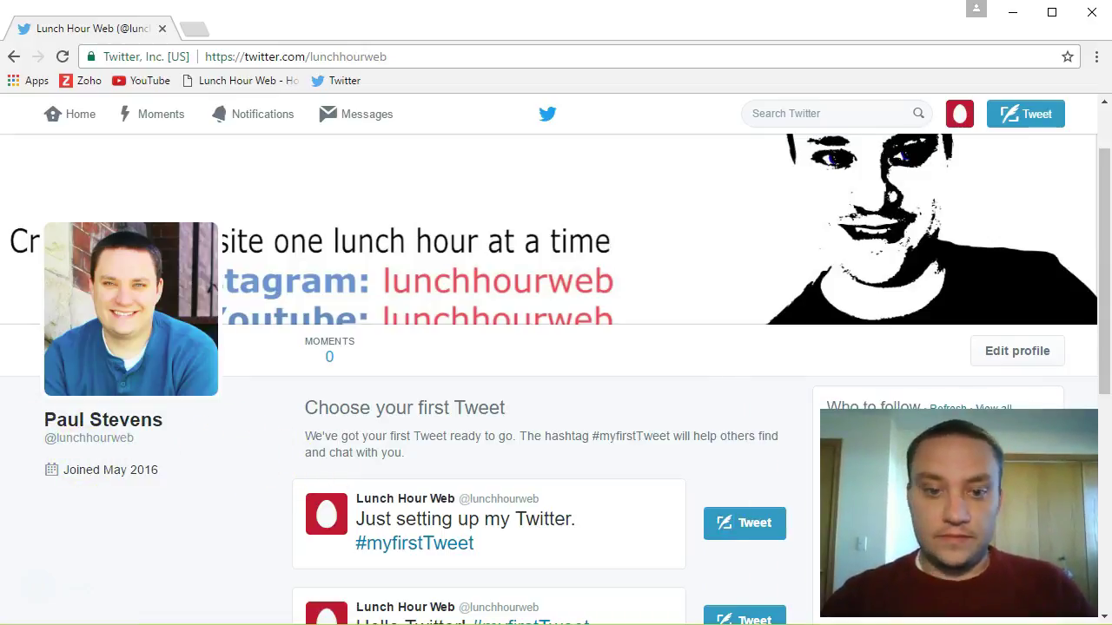
Look over the updated profile page and reopen it through the account's own profile link
scroll(597, 455, "down", 1)
scroll(764, 321, "up", 1)
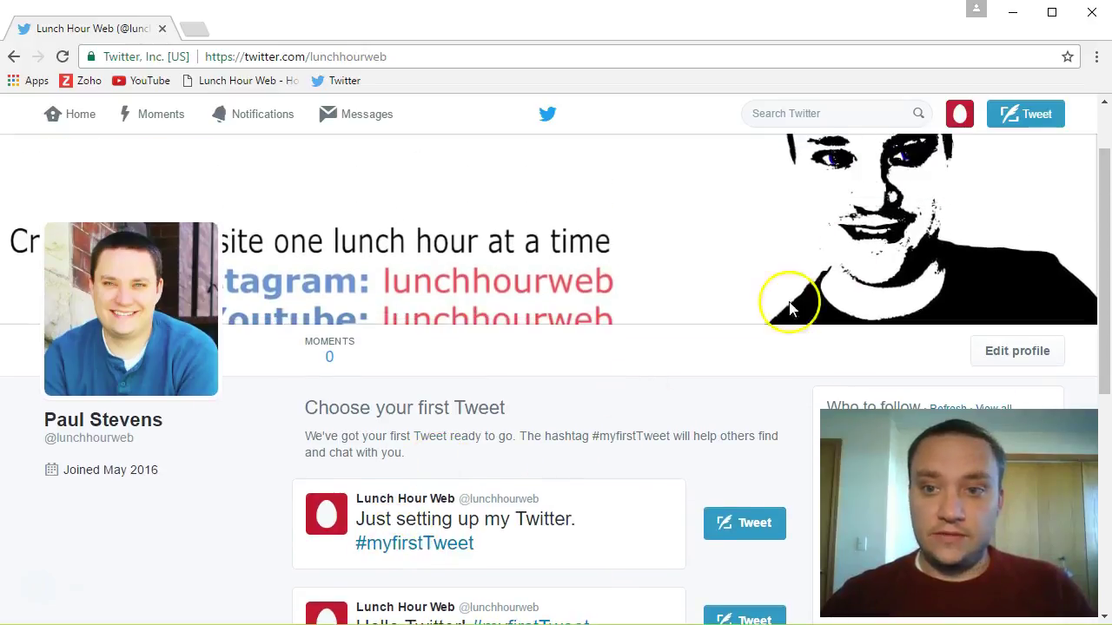
left_click(962, 121)
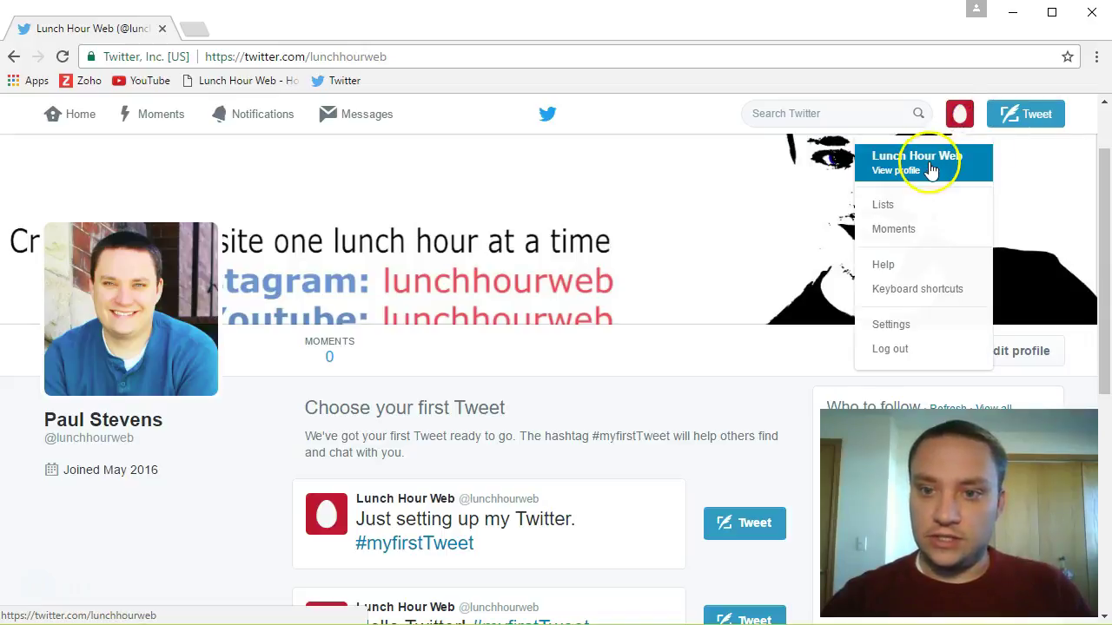
scroll(931, 169, "up", 1)
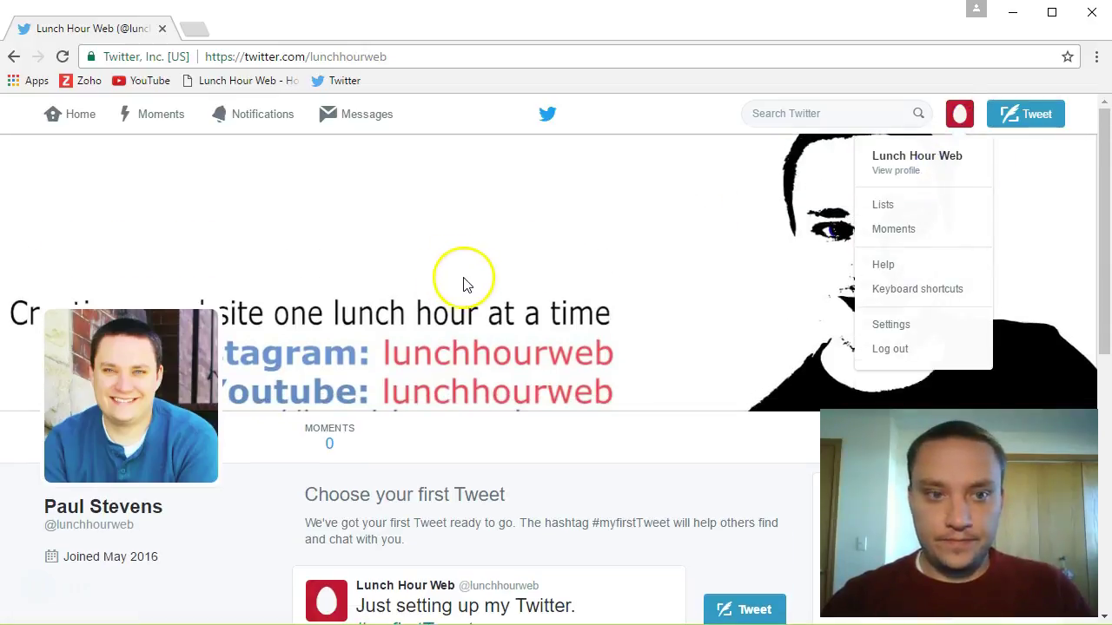
left_click(908, 172)
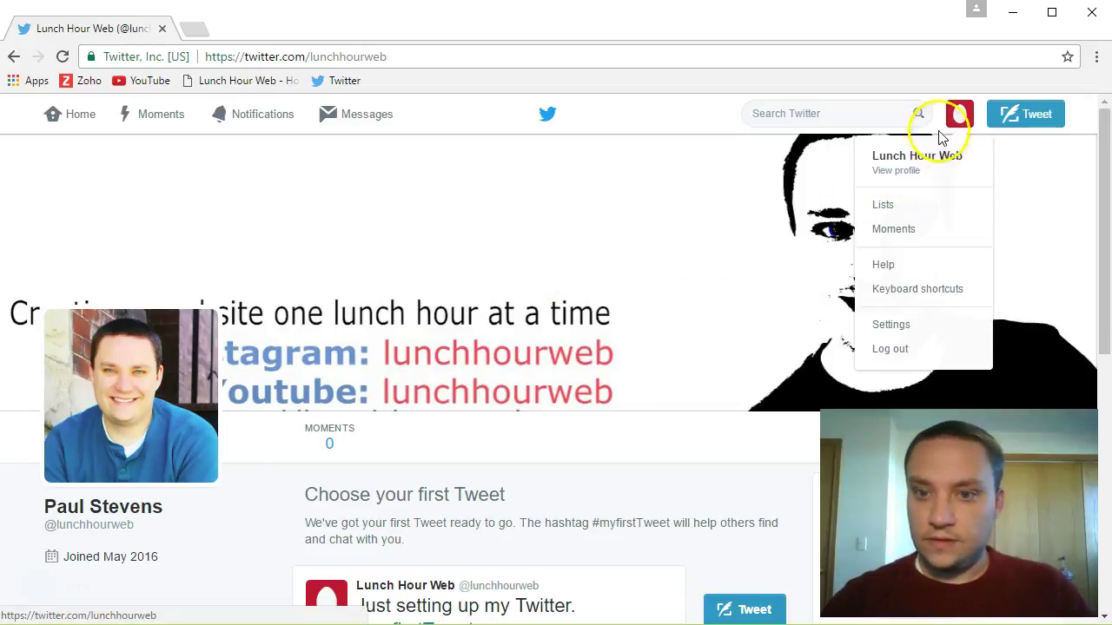
Open the account settings and examine the available setting categories and the account's username
left_click(909, 326)
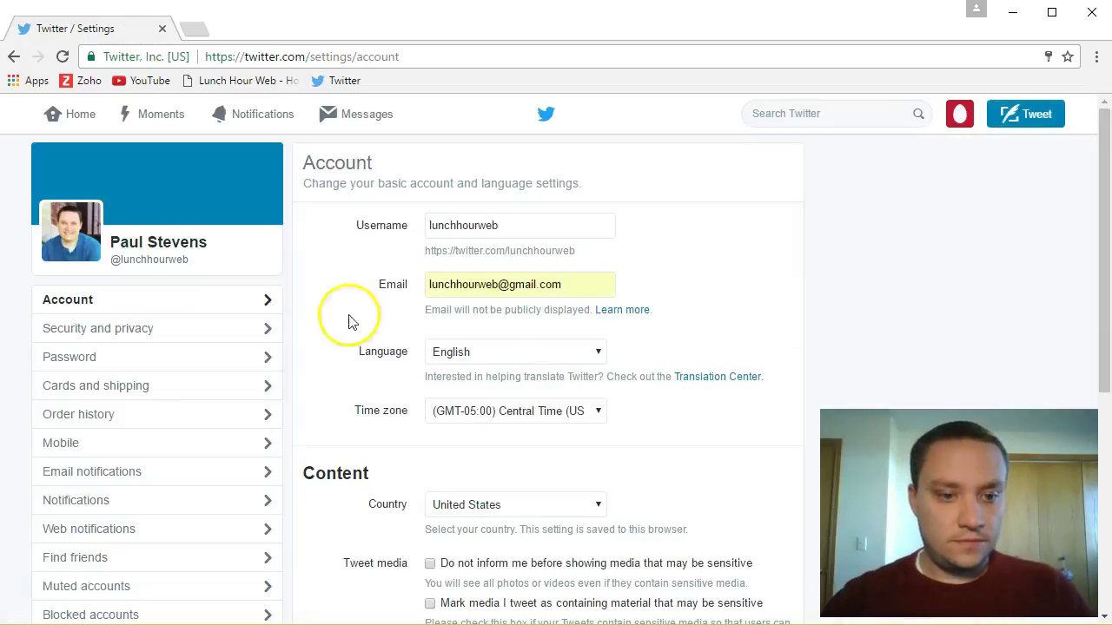
scroll(224, 361, "down", 4)
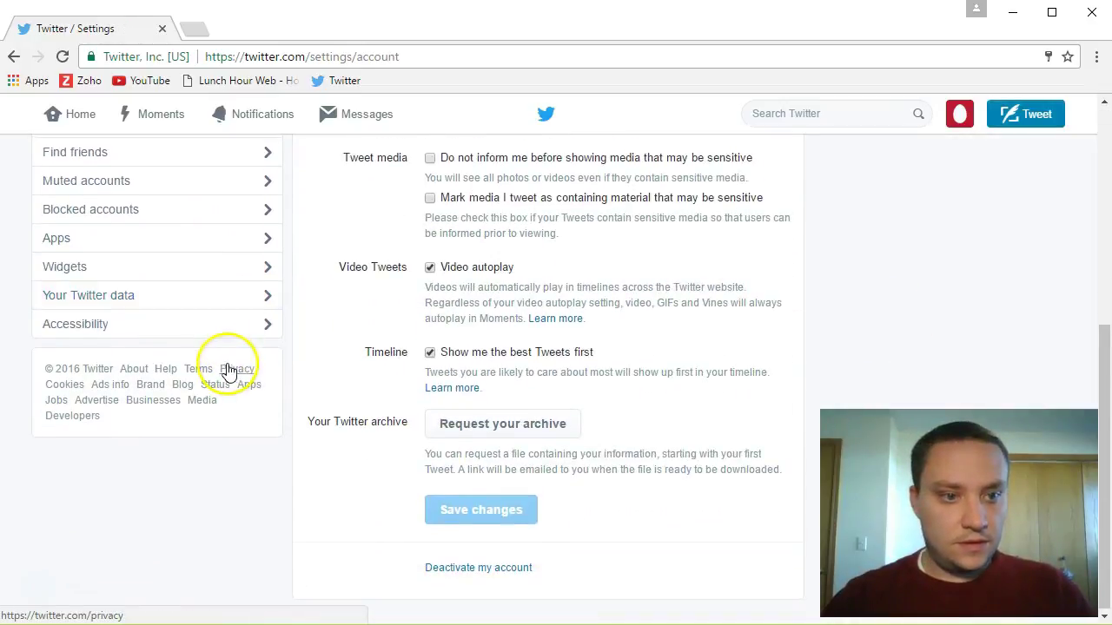
scroll(229, 372, "up", 3)
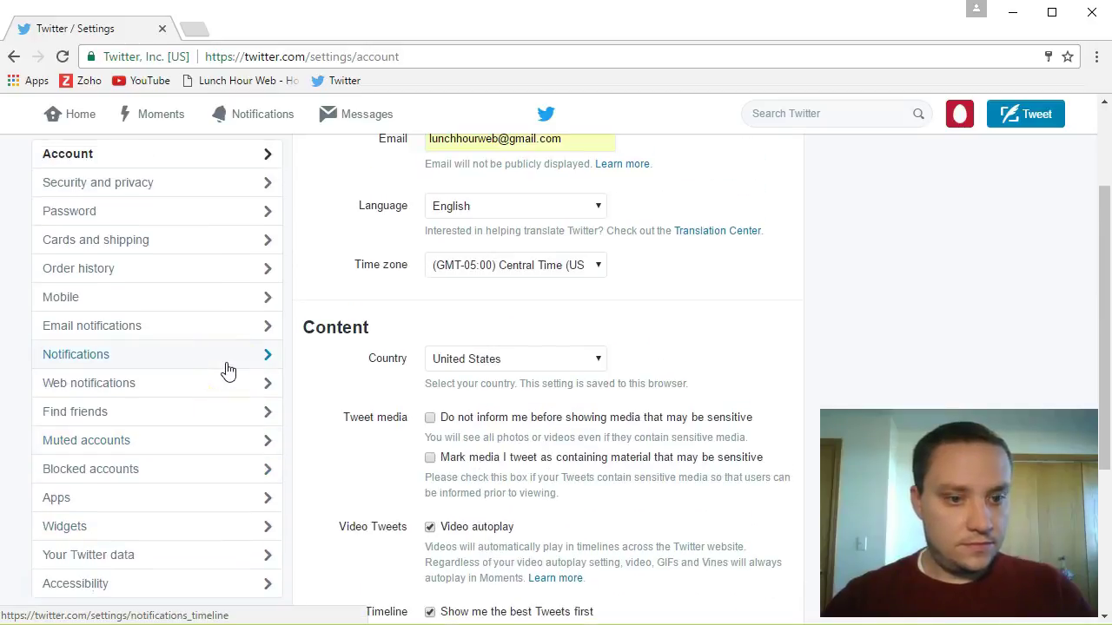
scroll(224, 375, "down", 1)
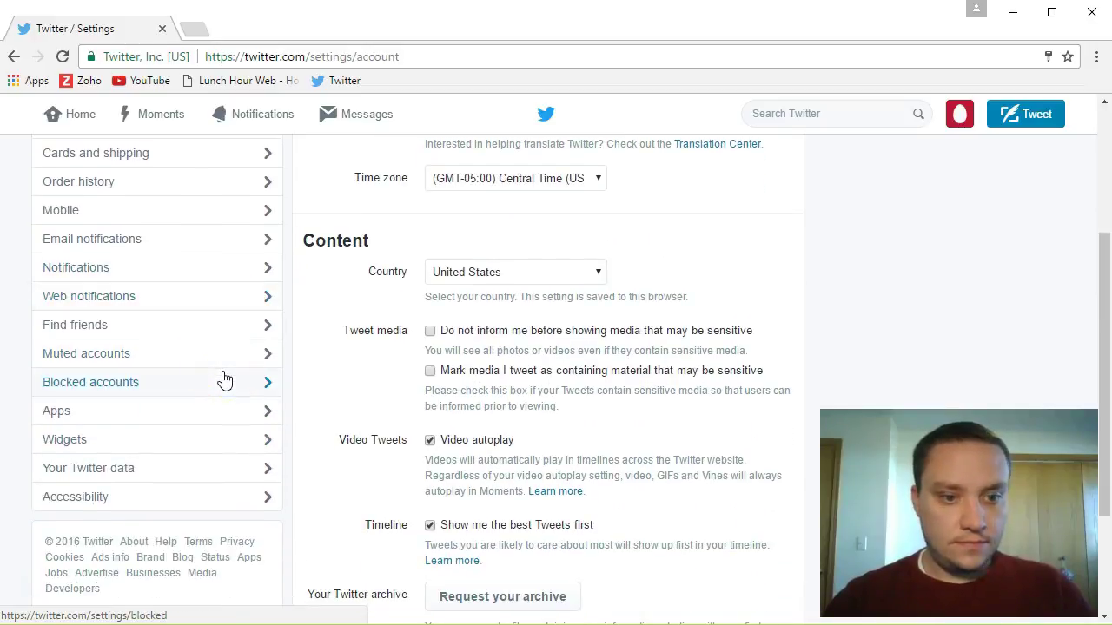
scroll(711, 330, "up", 3)
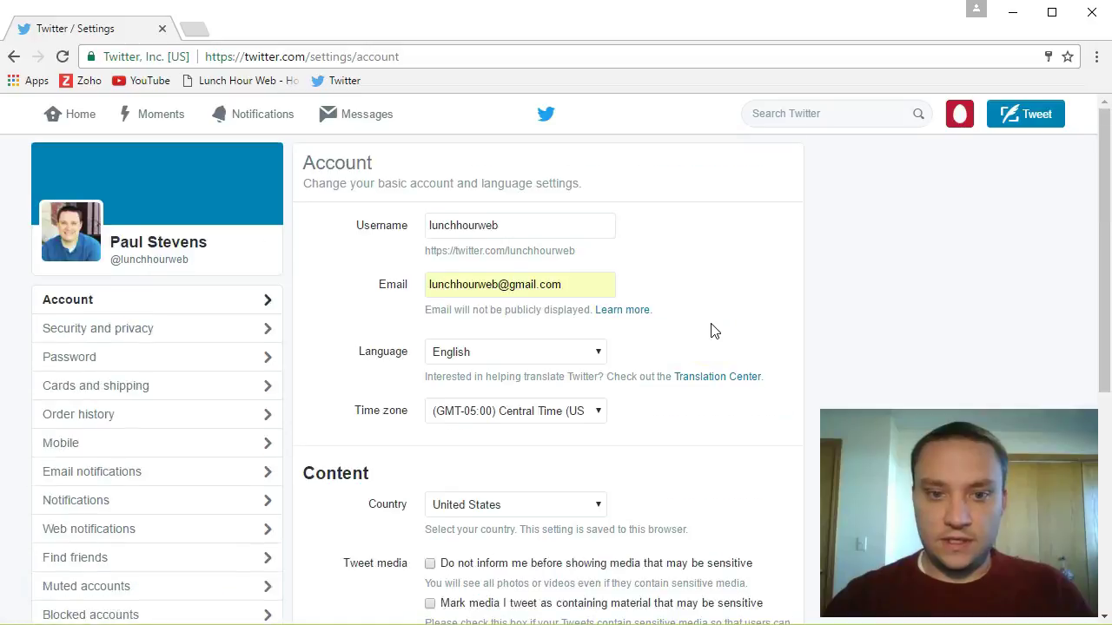
left_click_drag(506, 227, 407, 223)
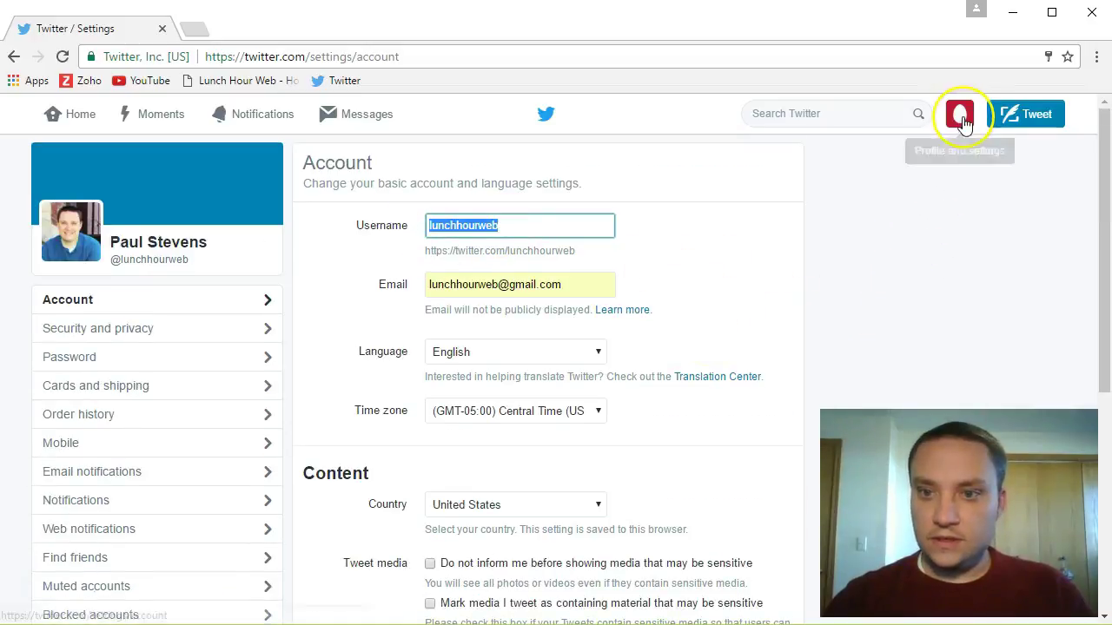
Go to the home page and start a new tweet with the hashtag #FirstTweet
left_click(76, 115)
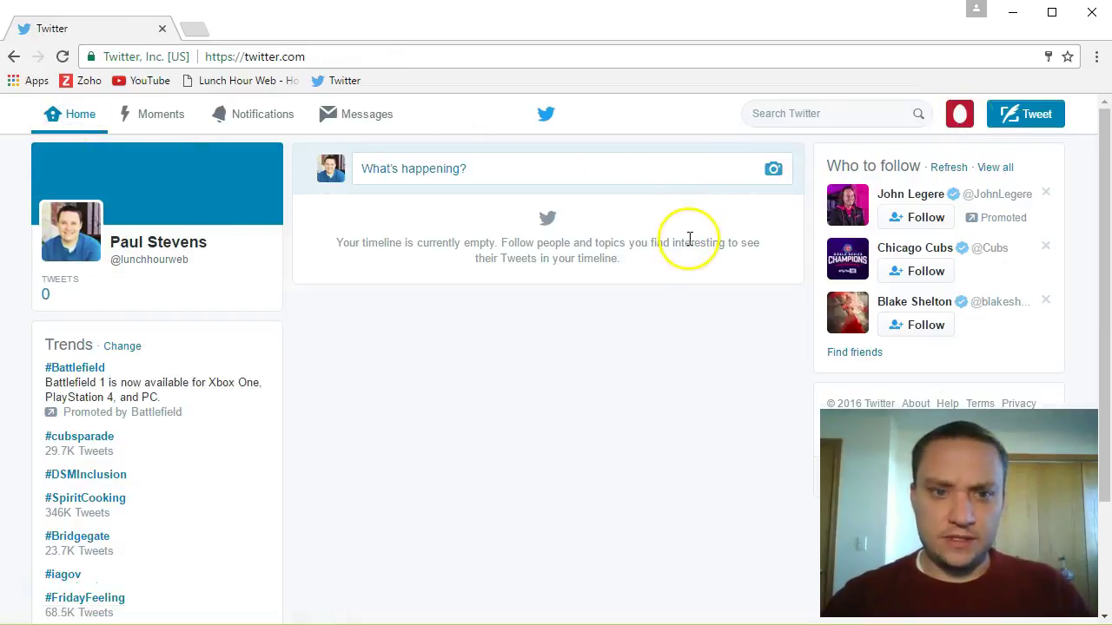
left_click(475, 170)
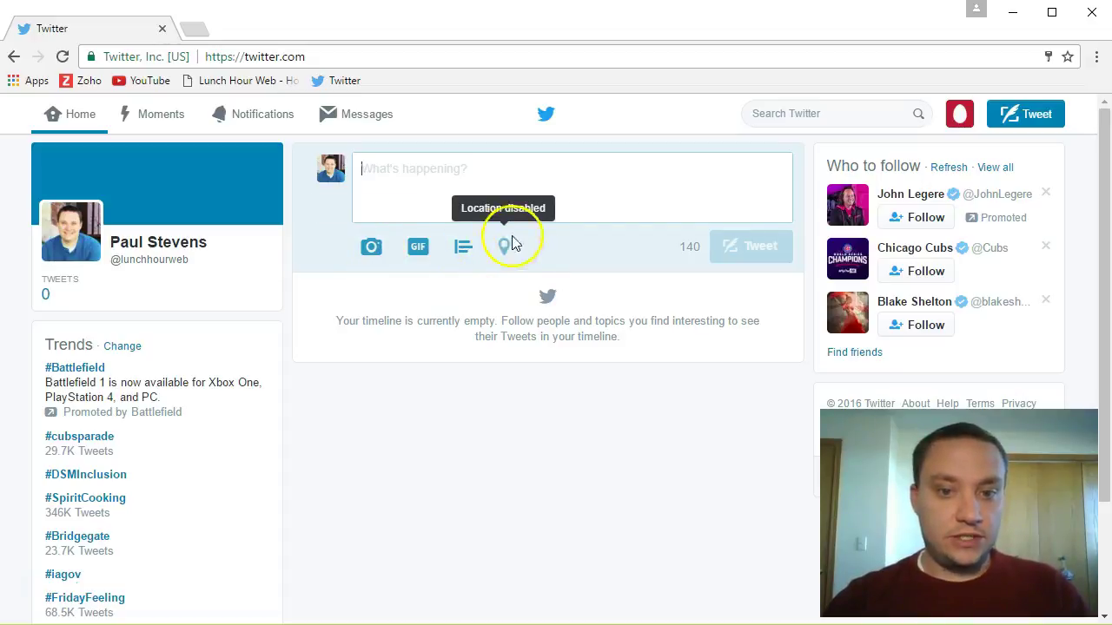
left_click_drag(686, 249, 696, 254)
left_click(484, 173)
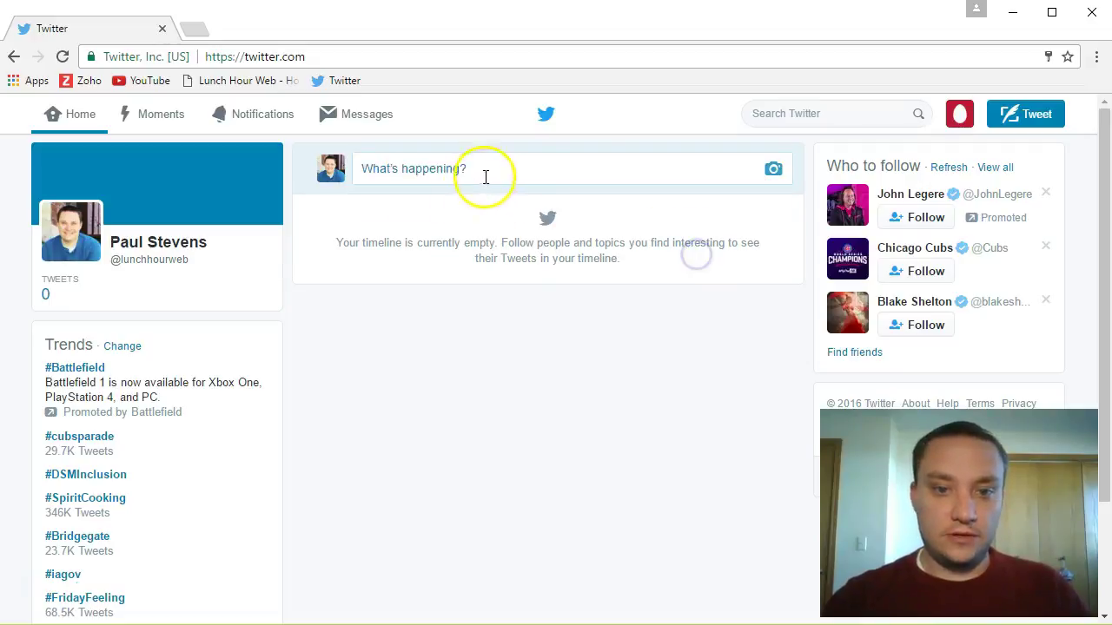
left_click(591, 176)
type("#First")
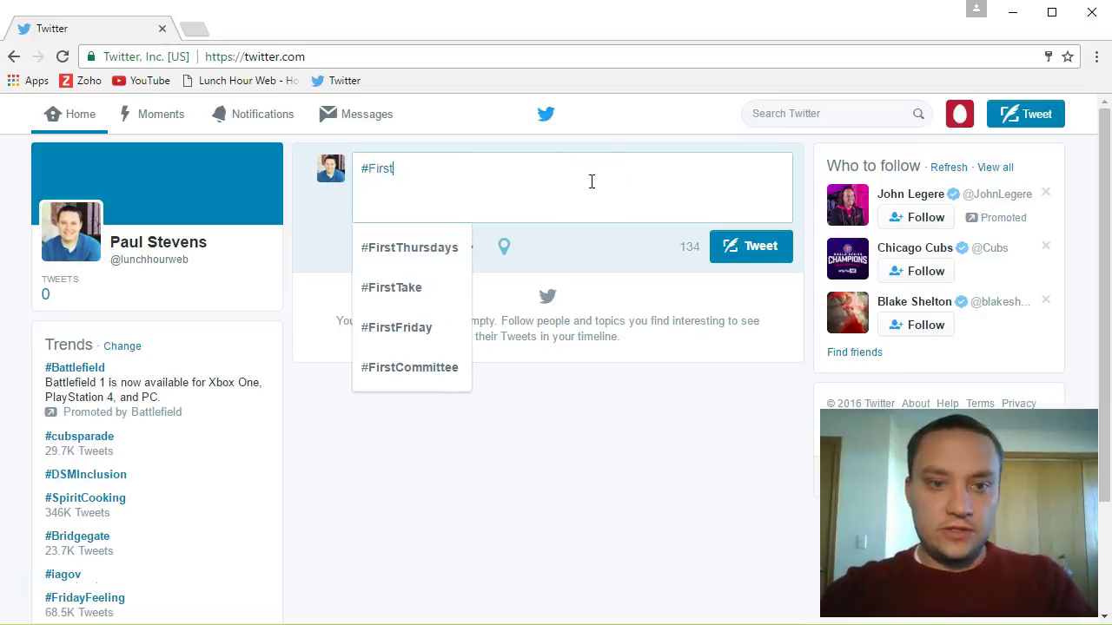
type("Tweet")
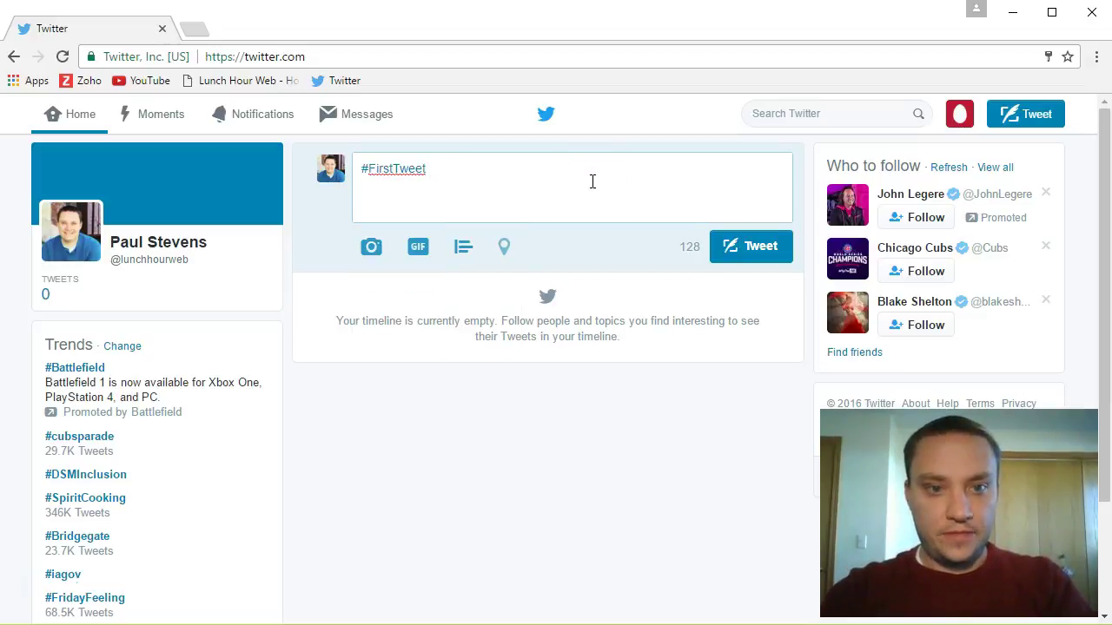
Add the sentence "My first tweet is after the Chicago Cubs win the world series." on its own line above the hashtag
key("Return")
type("My first tw")
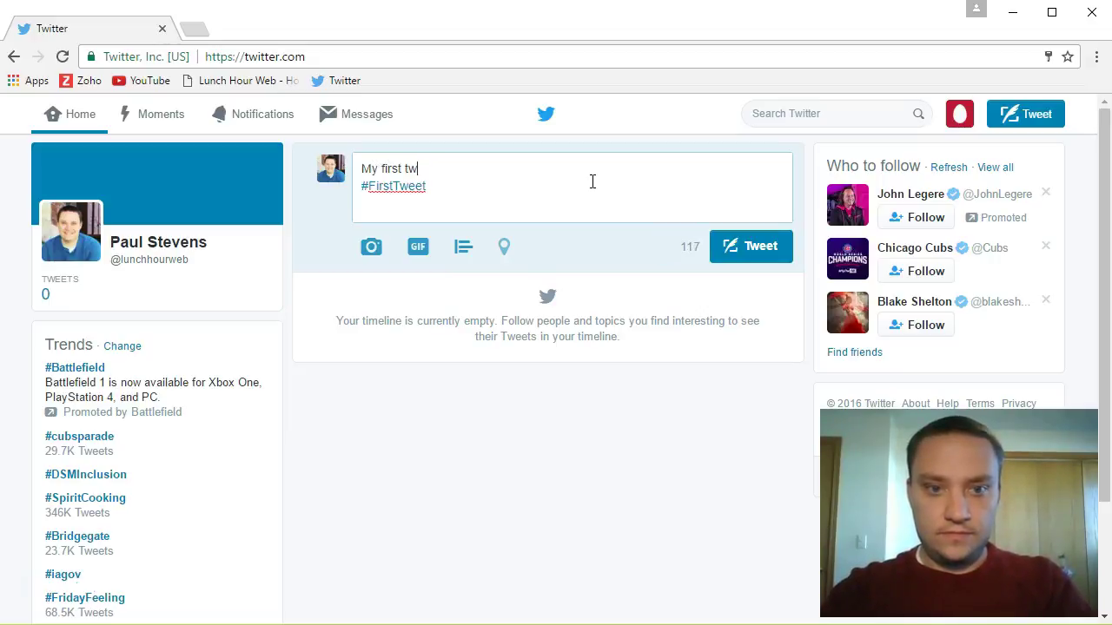
type("eet is afe")
type("er the Chci")
key("BackSpace")
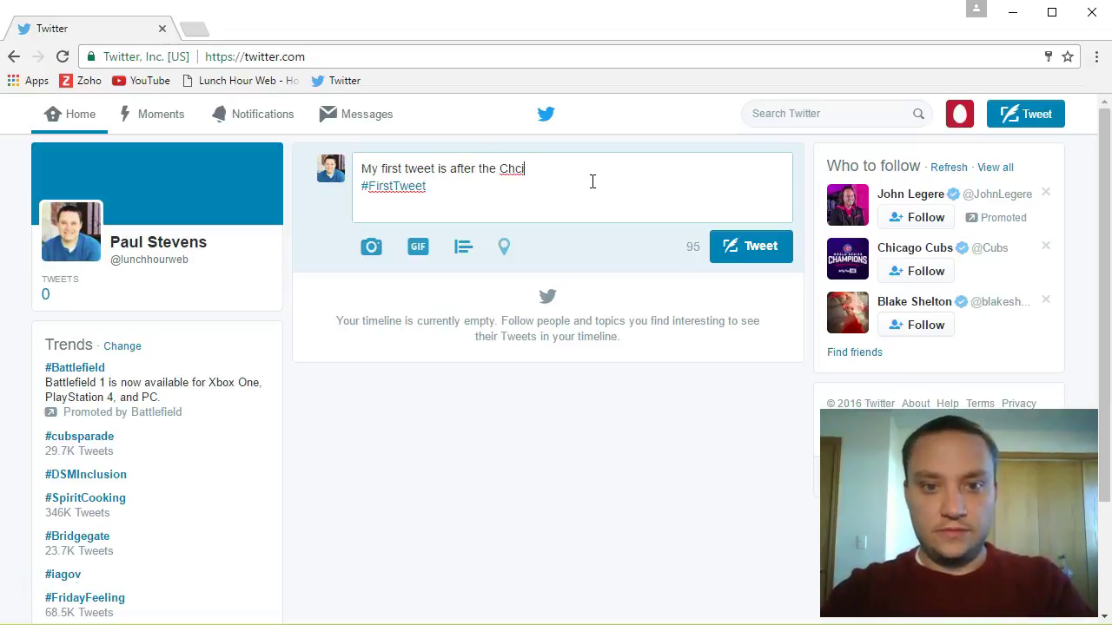
type("cago Cub")
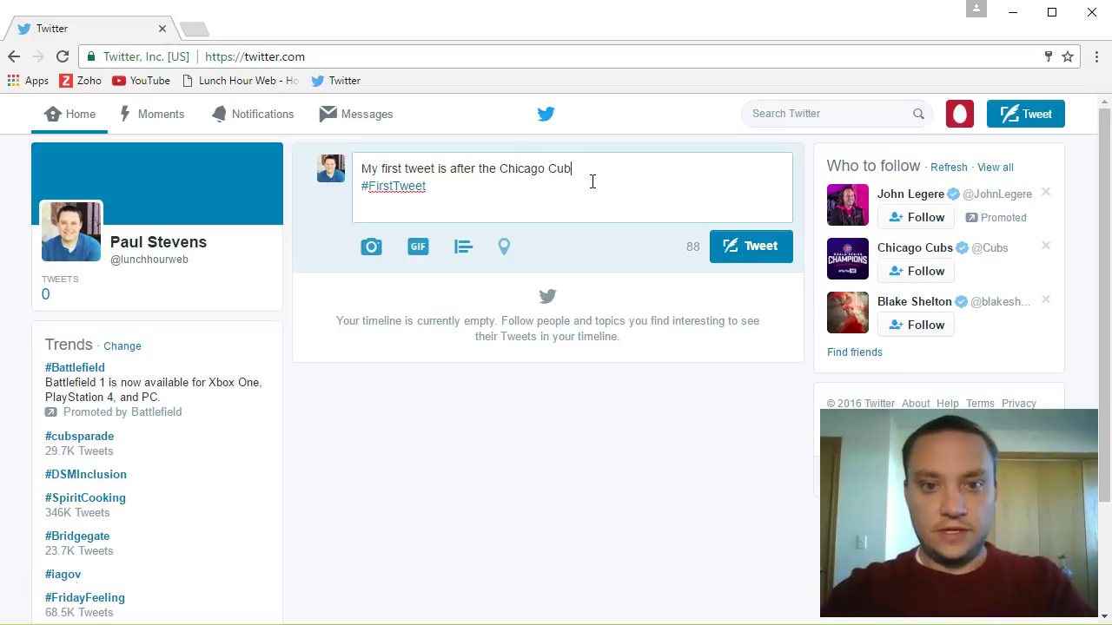
type("s win the worls ")
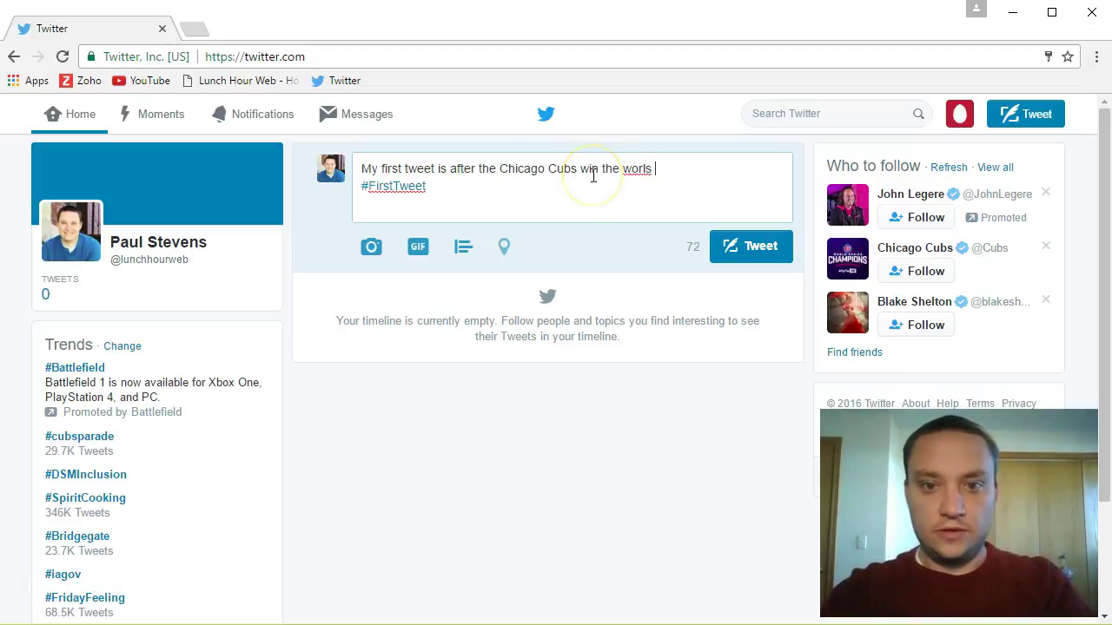
type(" series.")
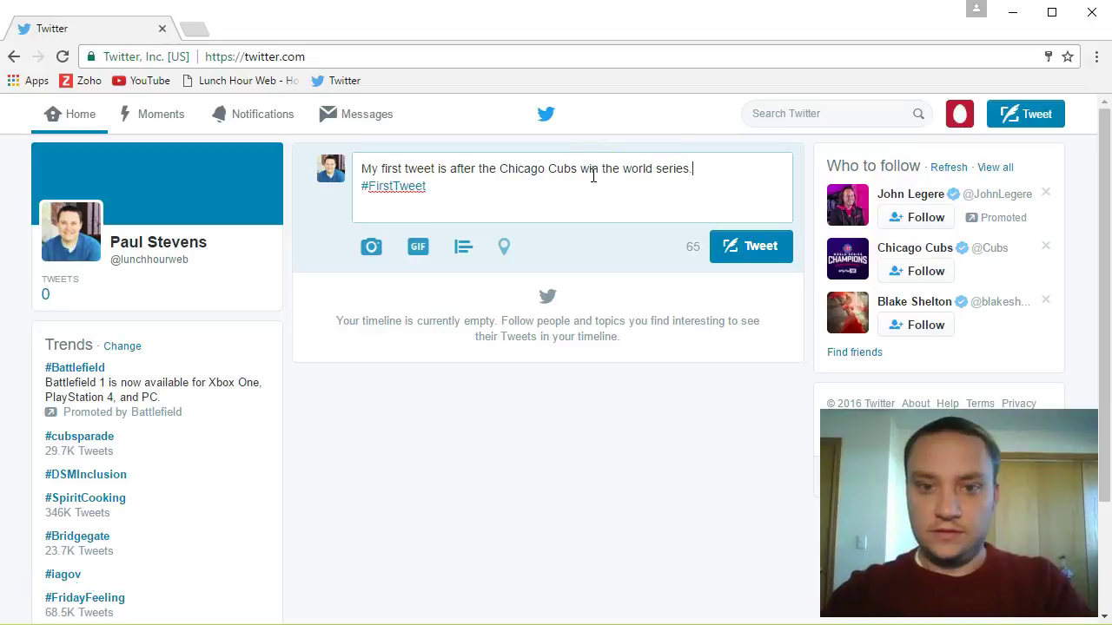
Add the suggested hashtag #Cubs after #FirstTweet, post the tweet and dismiss the notice
type("#Cub")
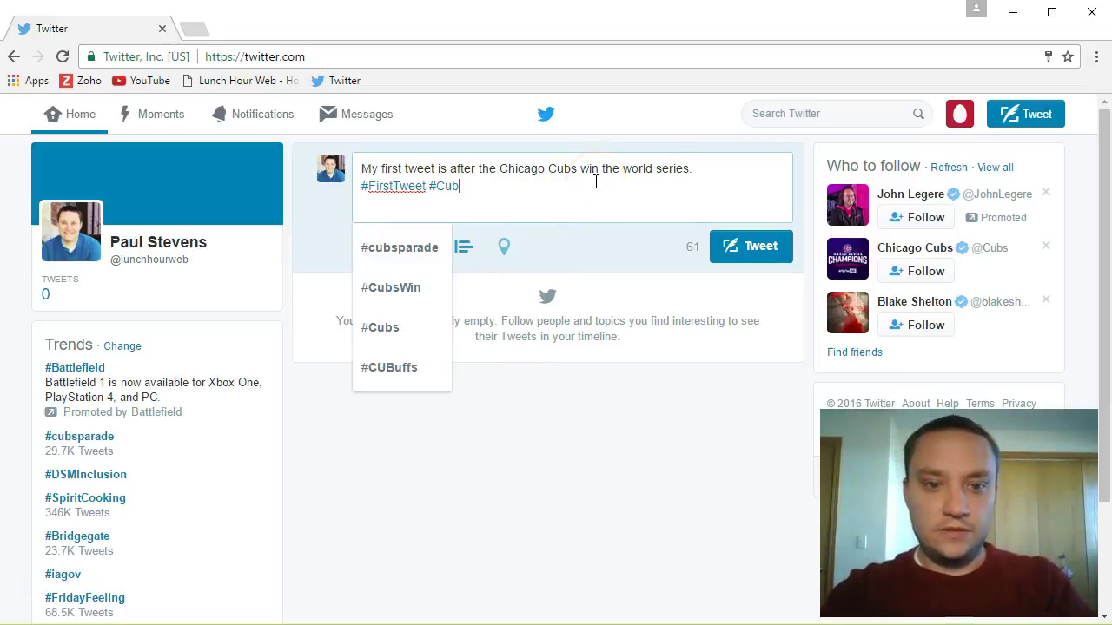
left_click(408, 338)
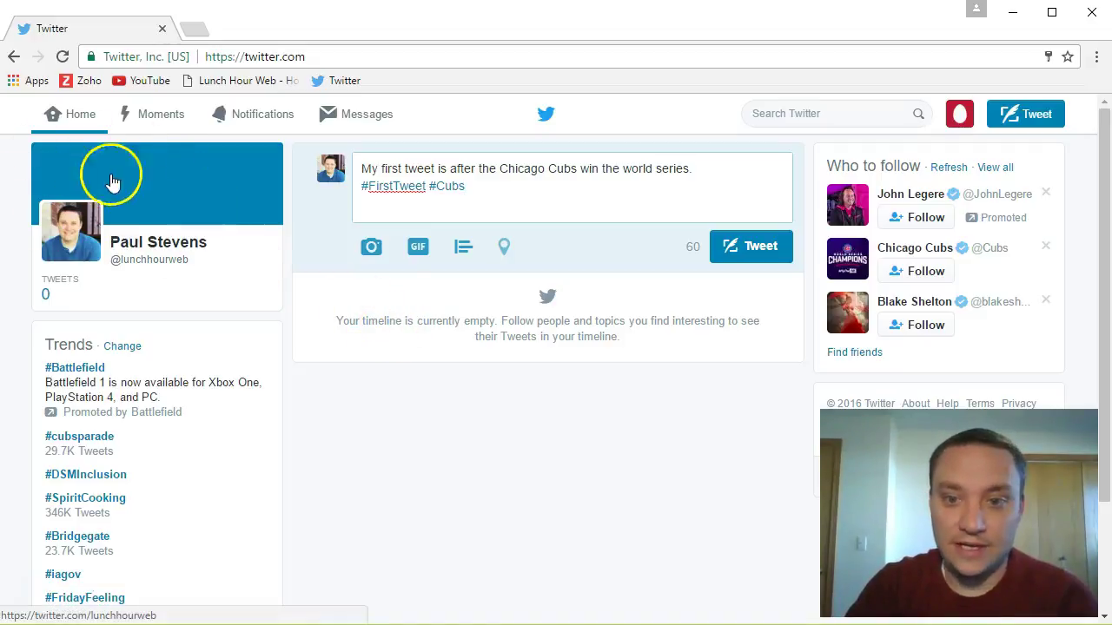
left_click(737, 245)
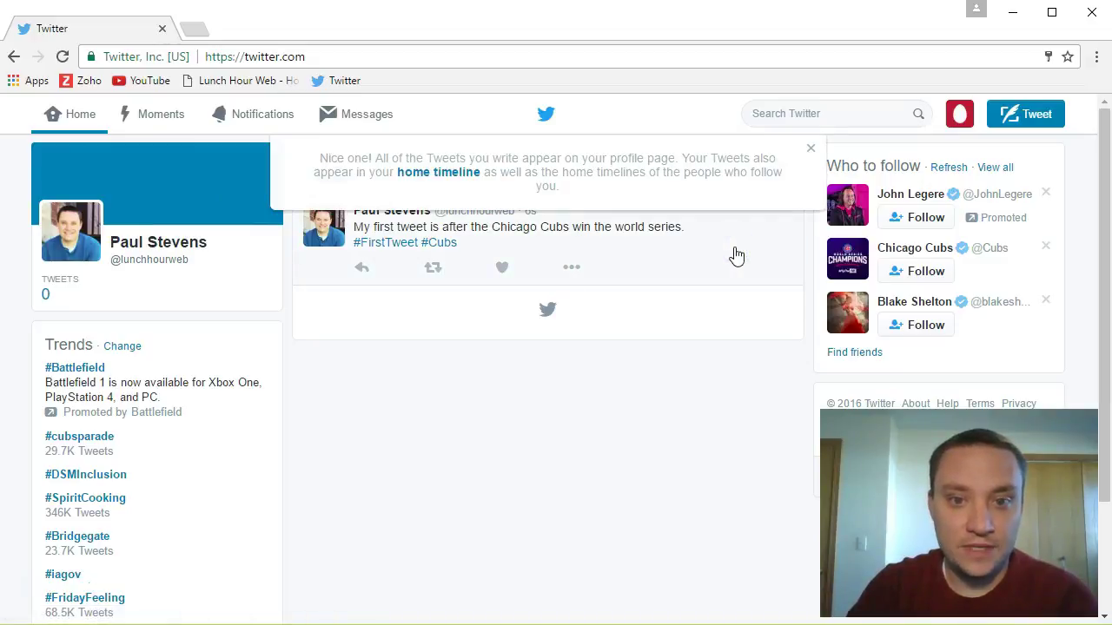
left_click(811, 153)
Check the posted tweet and the header photo on both the profile page and the home page
left_click(208, 180)
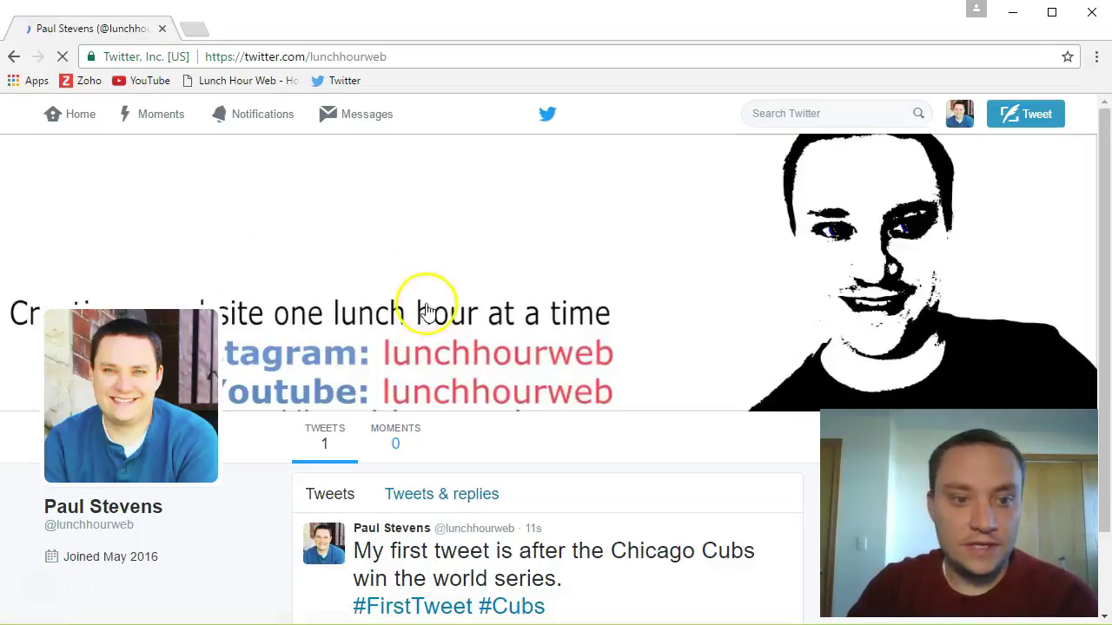
left_click(84, 124)
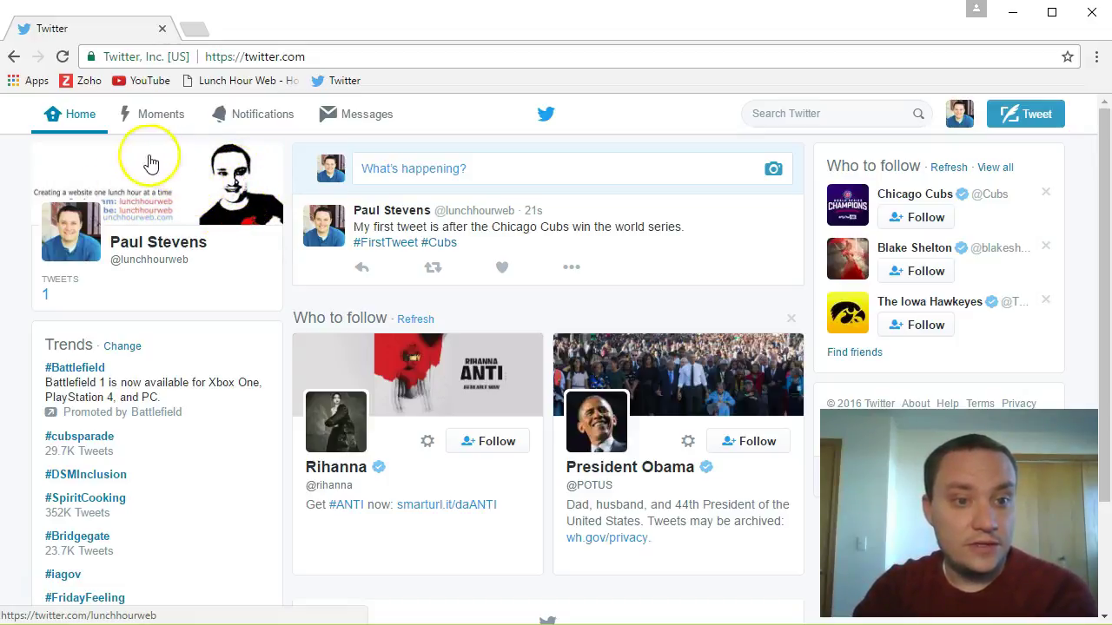
left_click(78, 239)
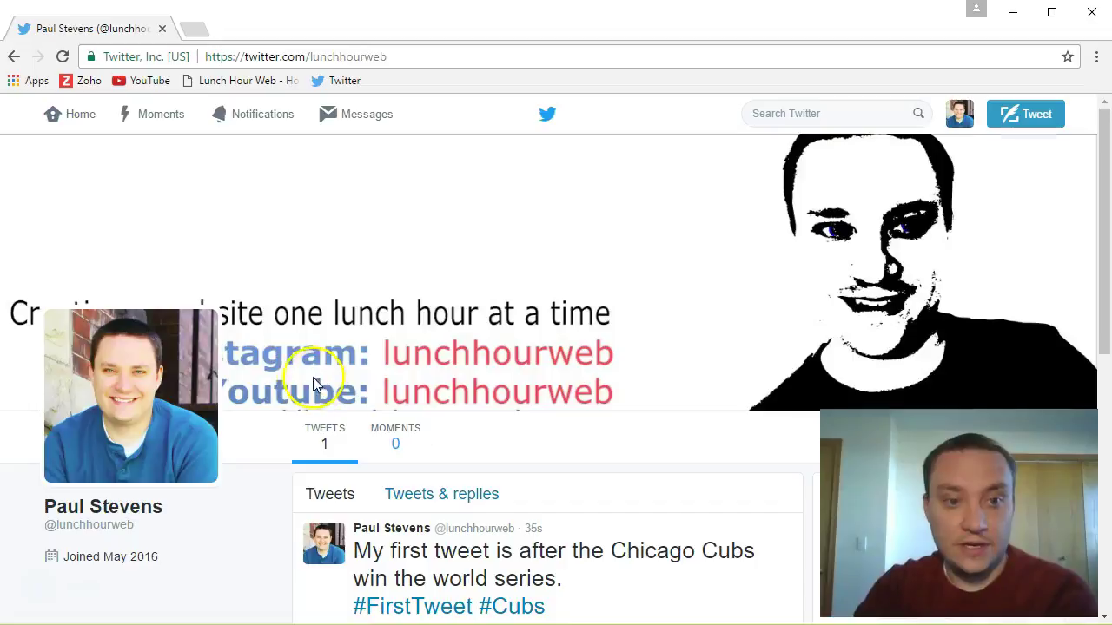
left_click(68, 122)
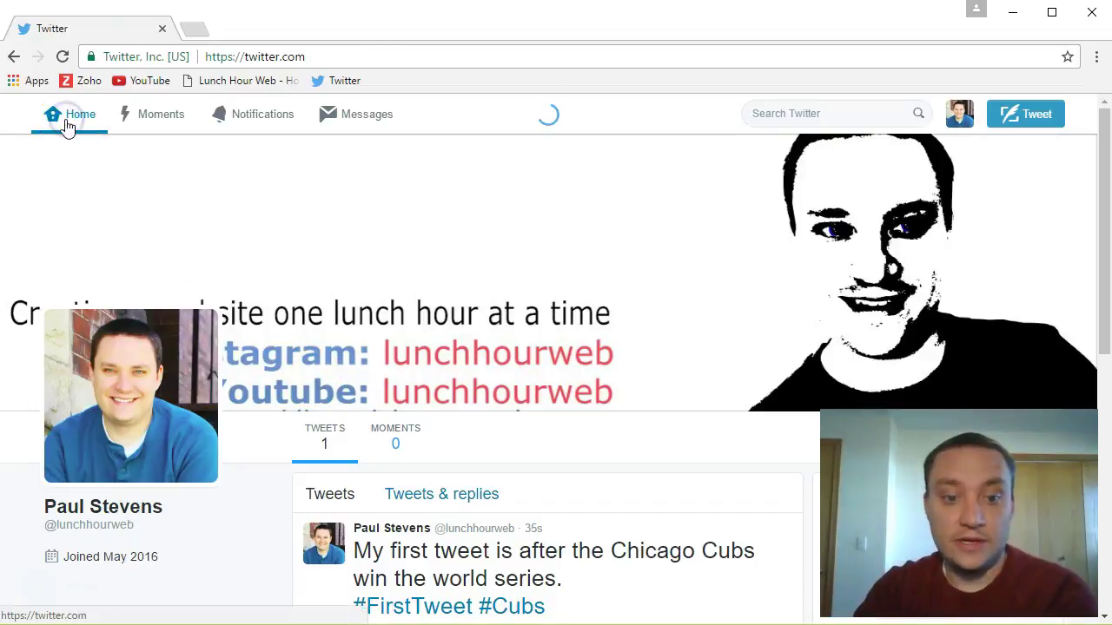